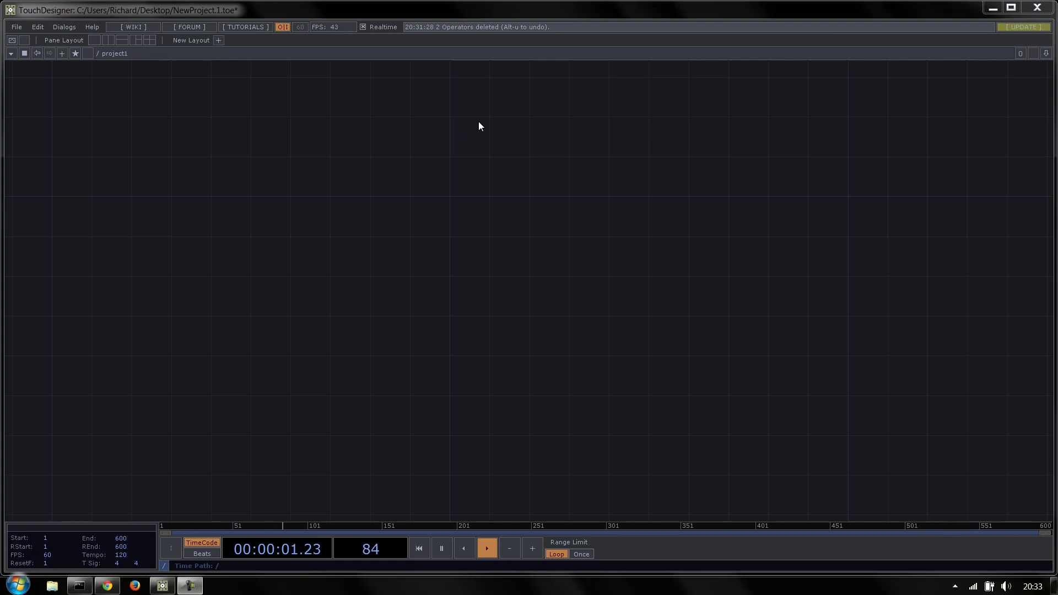
Add Camera, Geometry and Light components to the empty project network
key(Tab)
click(297, 137)
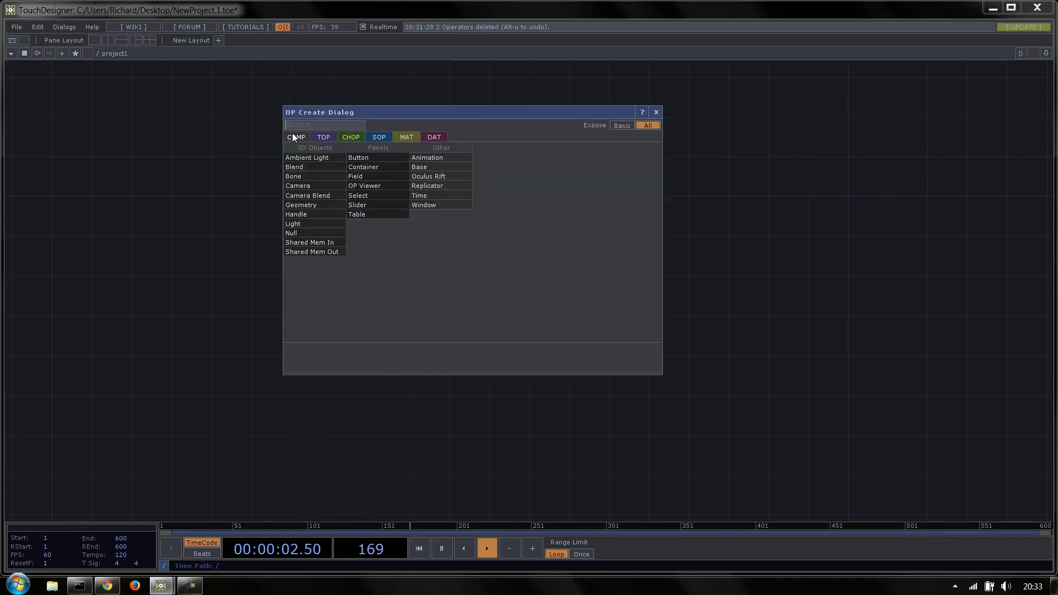
ctrl+click(312, 188)
ctrl+click(303, 207)
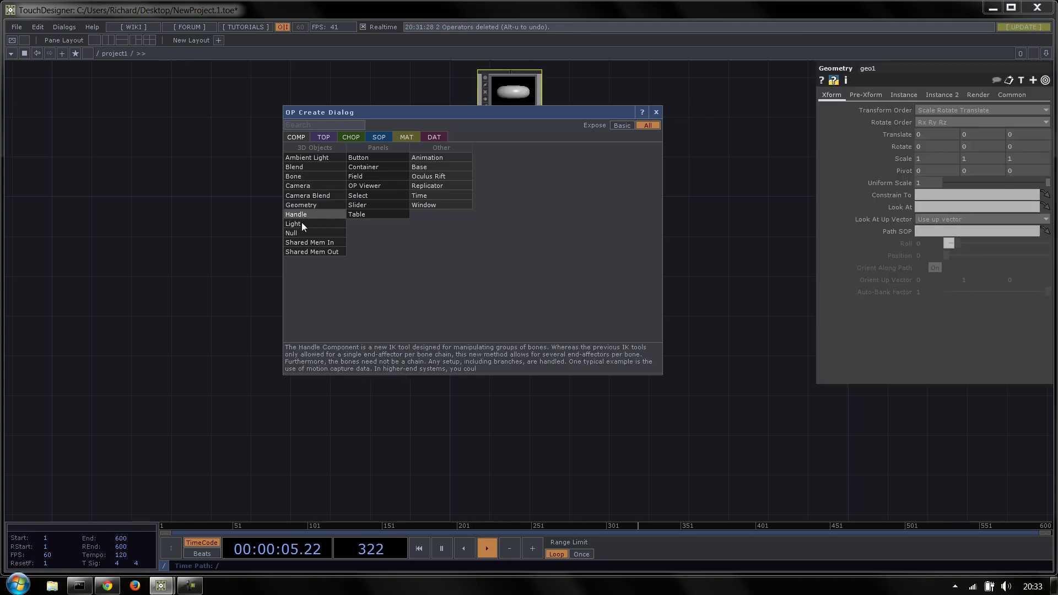
click(301, 225)
Add a Render TOP beside the camera, geometry and light components
click(325, 137)
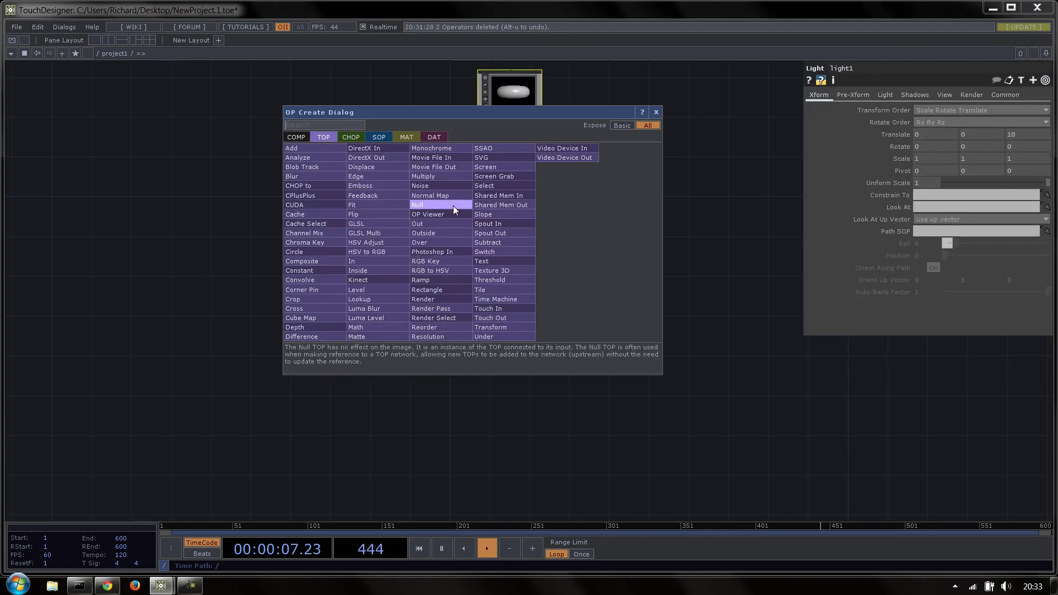
text(re)
click(456, 295)
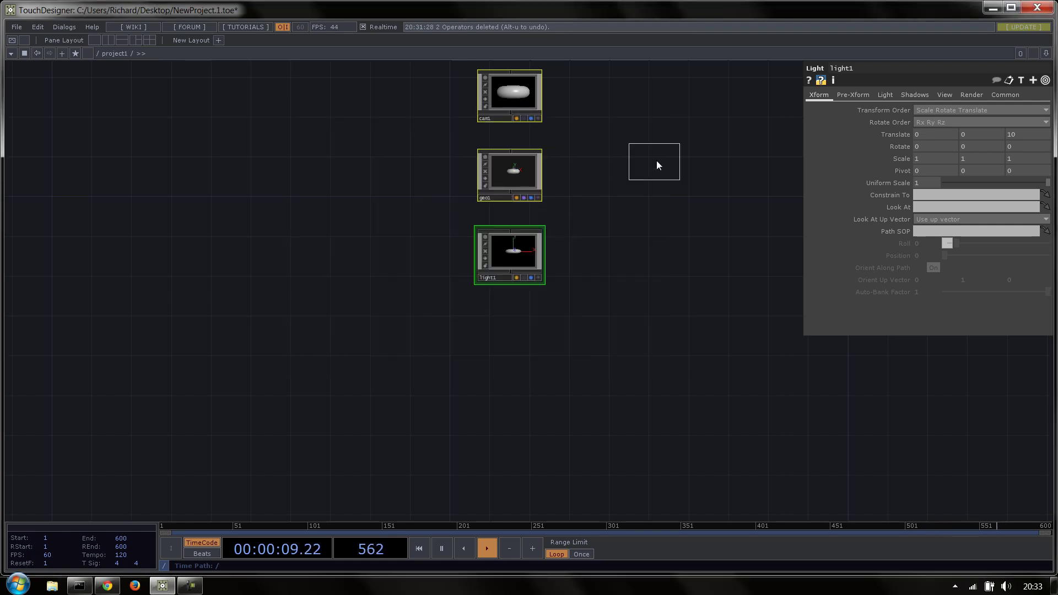
click(657, 159)
scroll(700, 169, up, 5)
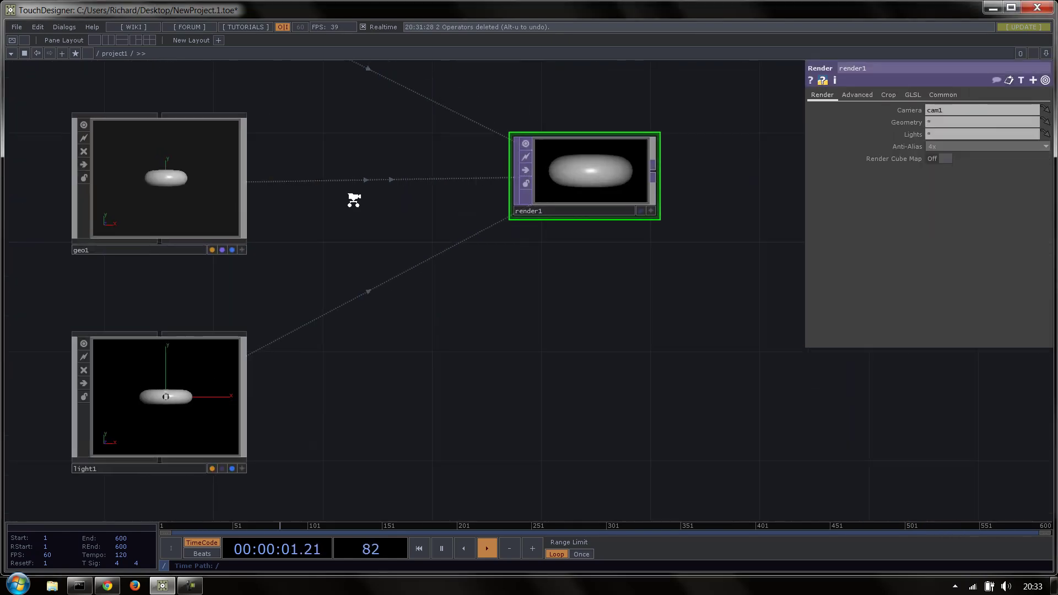
scroll(354, 200, down, 5)
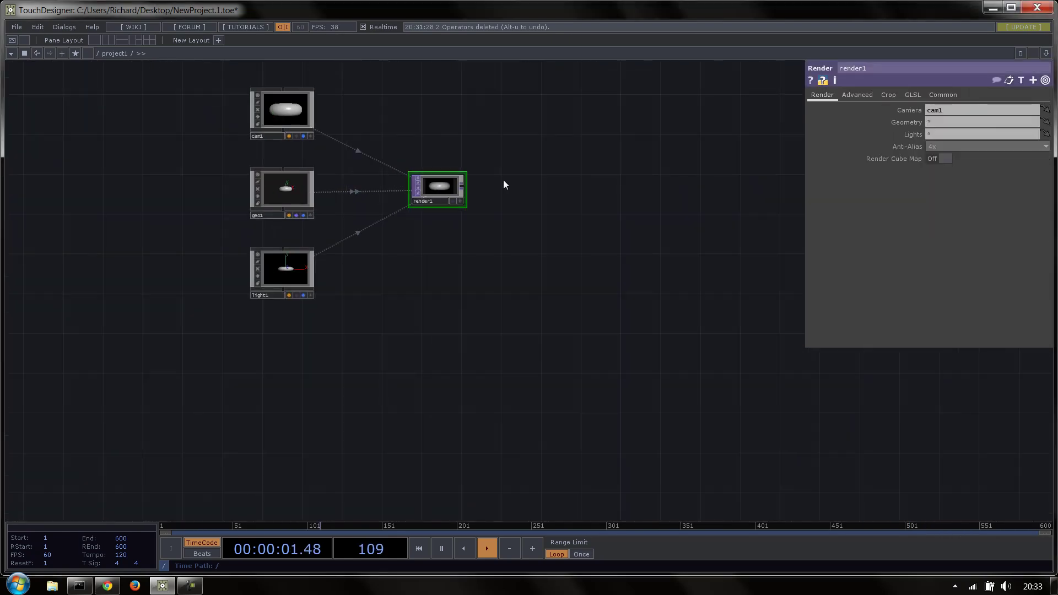
Append a Null TOP to the Render output and display it as the network background
right_click(461, 188)
click(595, 190)
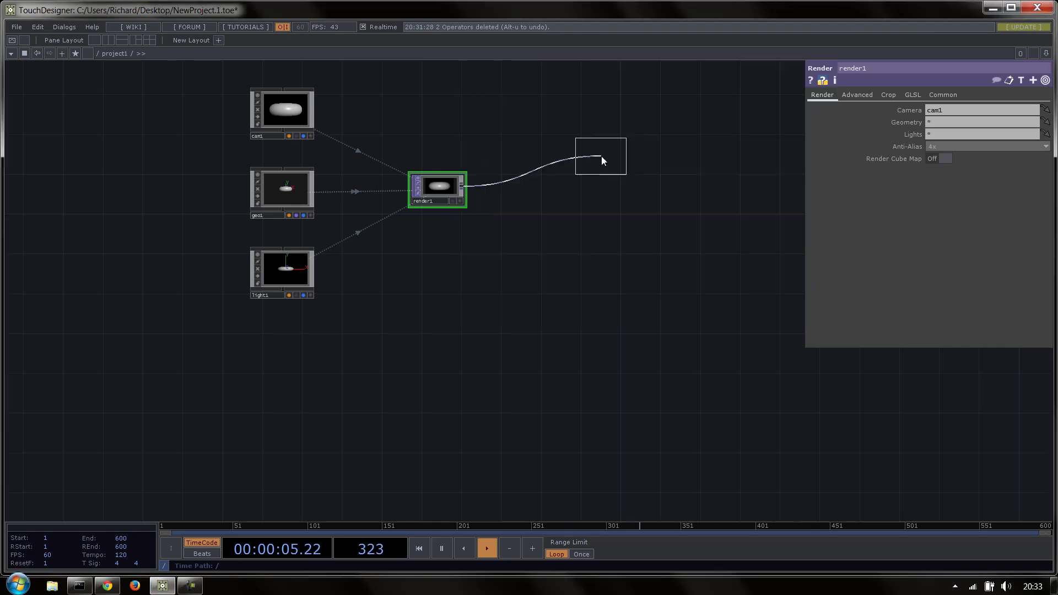
click(617, 181)
click(633, 192)
drag(617, 176, 706, 187)
drag(739, 238, 933, 247)
Enter the Geometry component's network and delete its default torus
scroll(478, 101, up, 4)
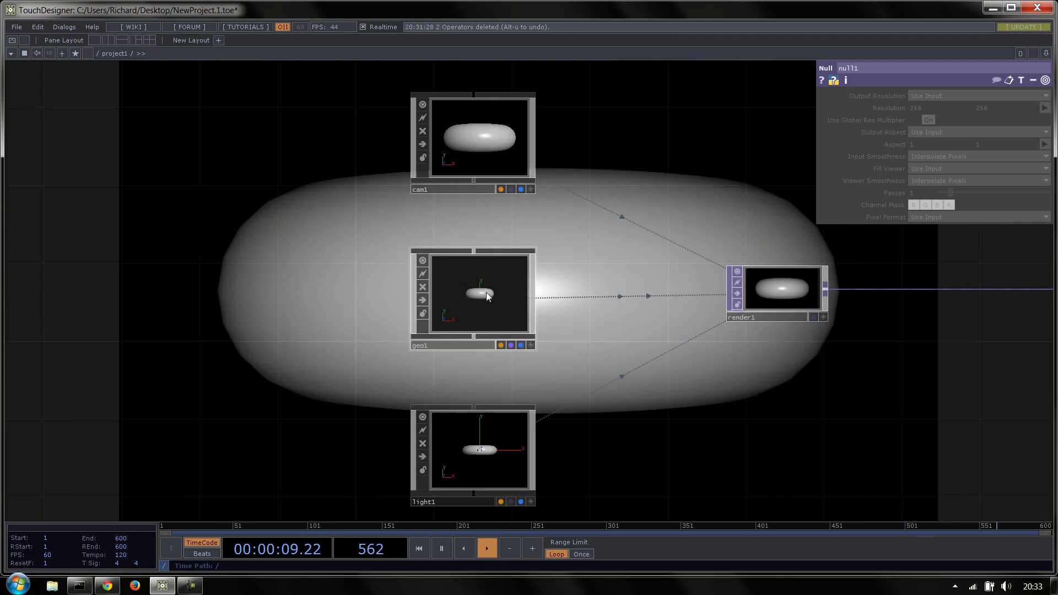
double_click(488, 296)
key(Delete)
Add a Sphere SOP inside the geometry network and set its primitive type to Polygon
key(Tab)
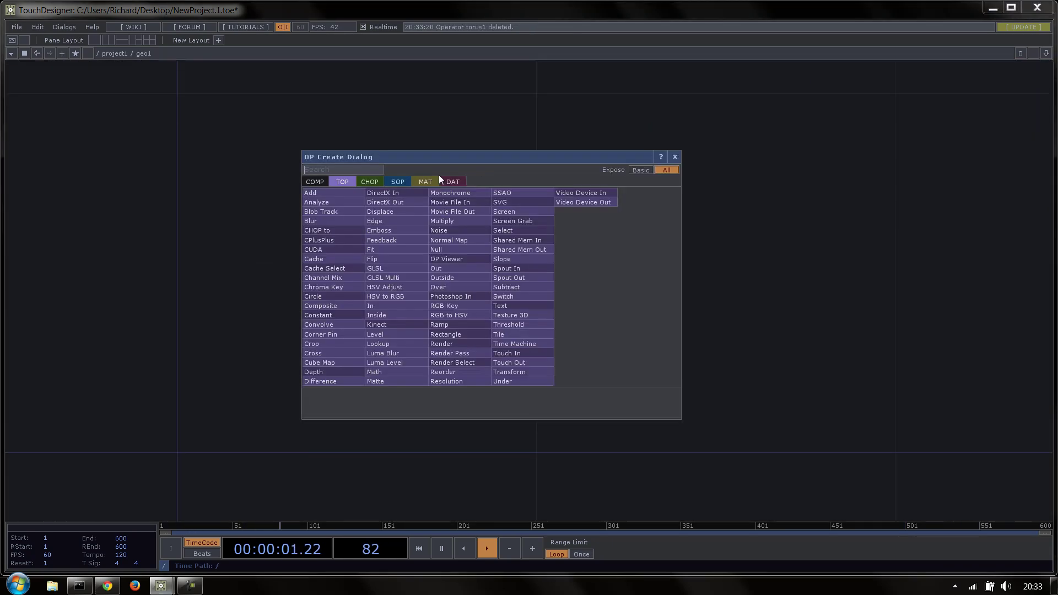
click(399, 181)
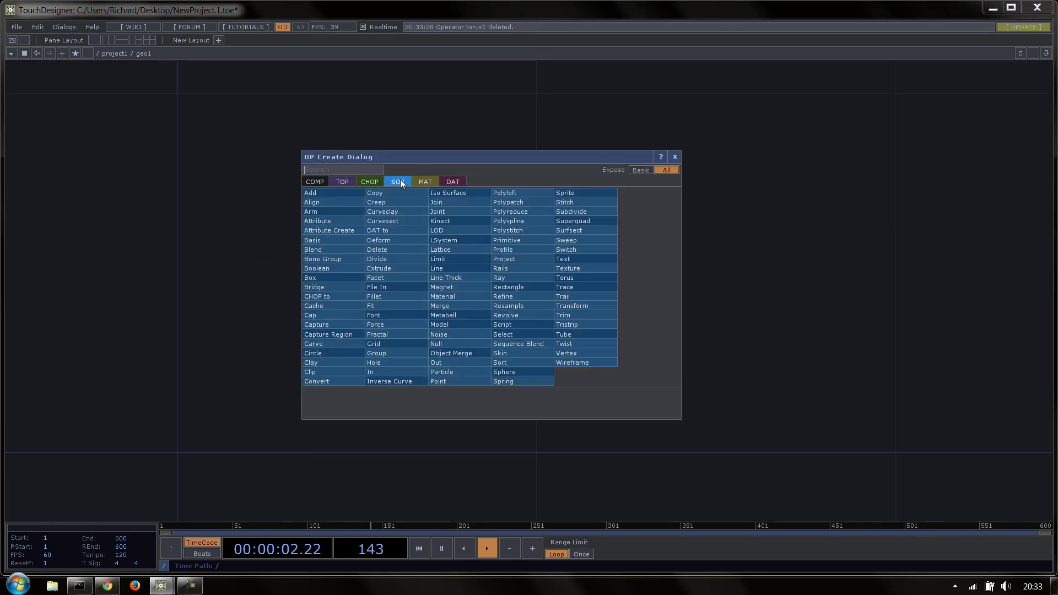
click(518, 370)
click(455, 290)
scroll(455, 291, down, 3)
drag(477, 303, 408, 226)
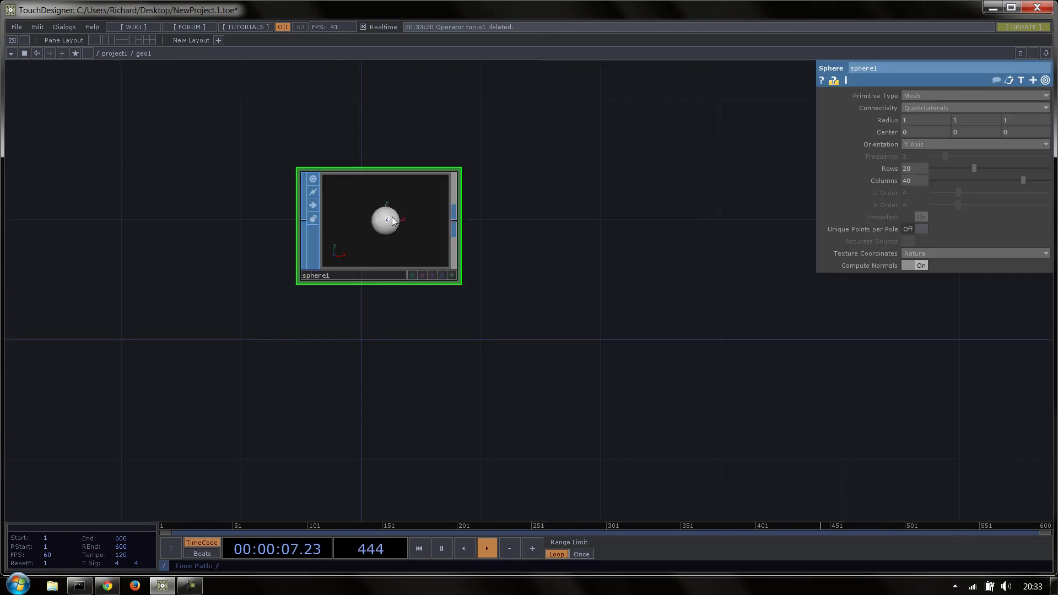
click(916, 99)
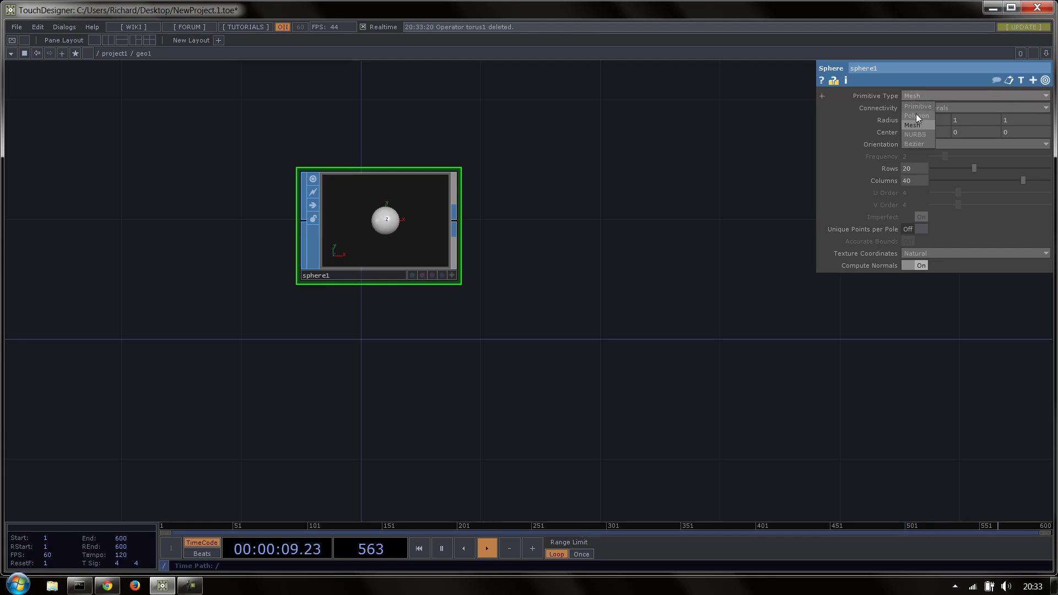
click(916, 114)
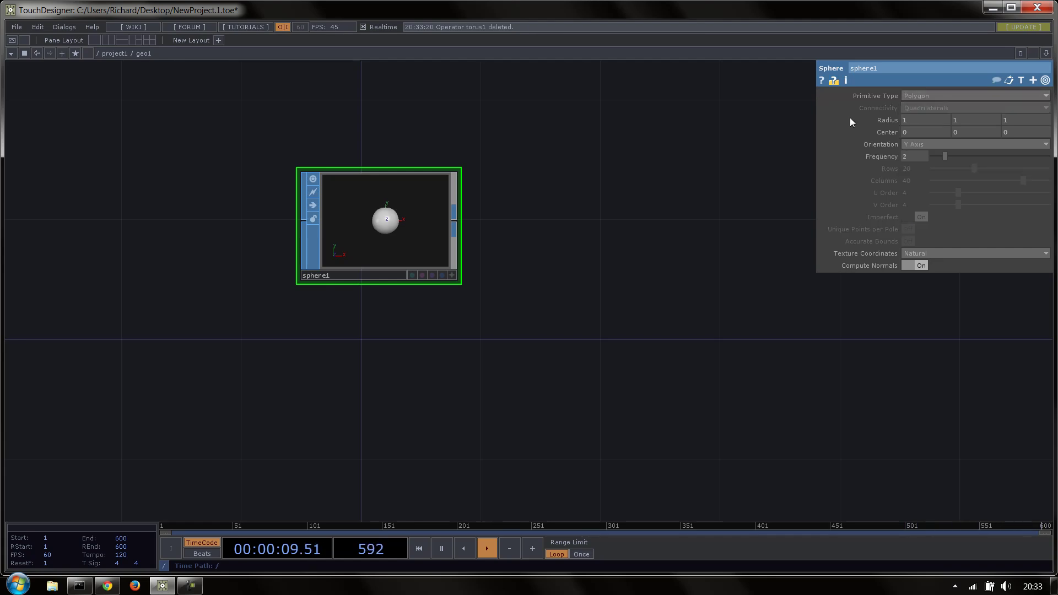
Append a Particle SOP to the polygon sphere's output
click(458, 218)
text(p)
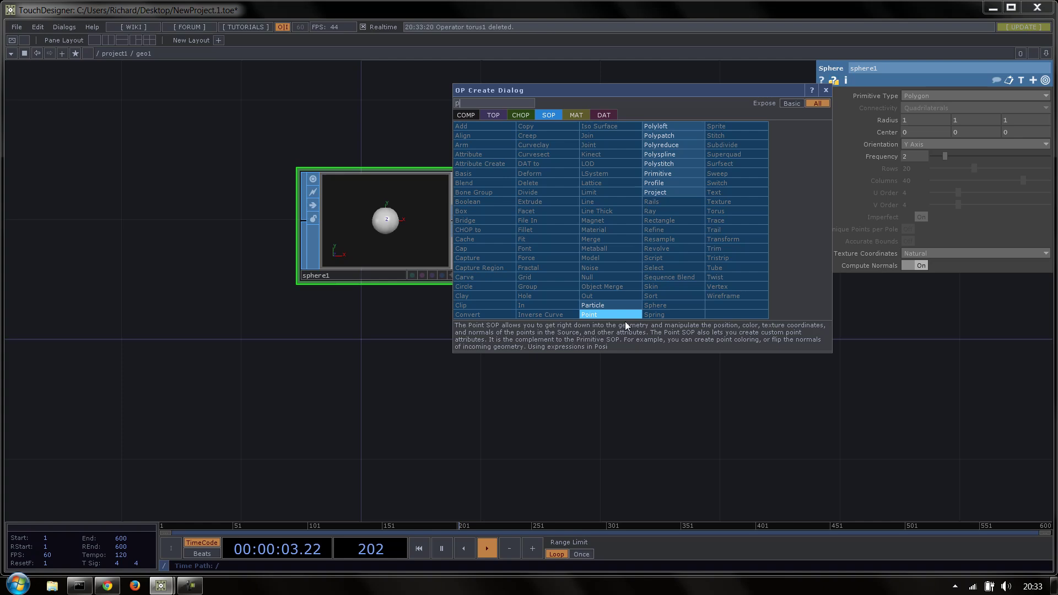
click(606, 314)
click(709, 227)
drag(733, 317, 376, 320)
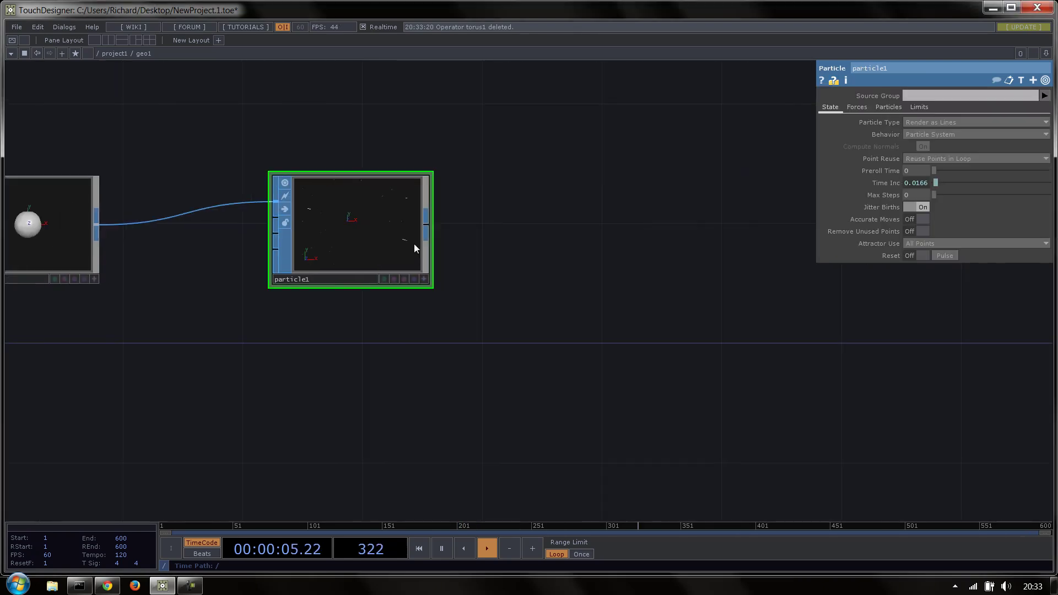
Turn on the Particle SOP's render and display flags and view the emission in its viewer
drag(419, 242, 574, 237)
middle_drag(547, 222, 559, 278)
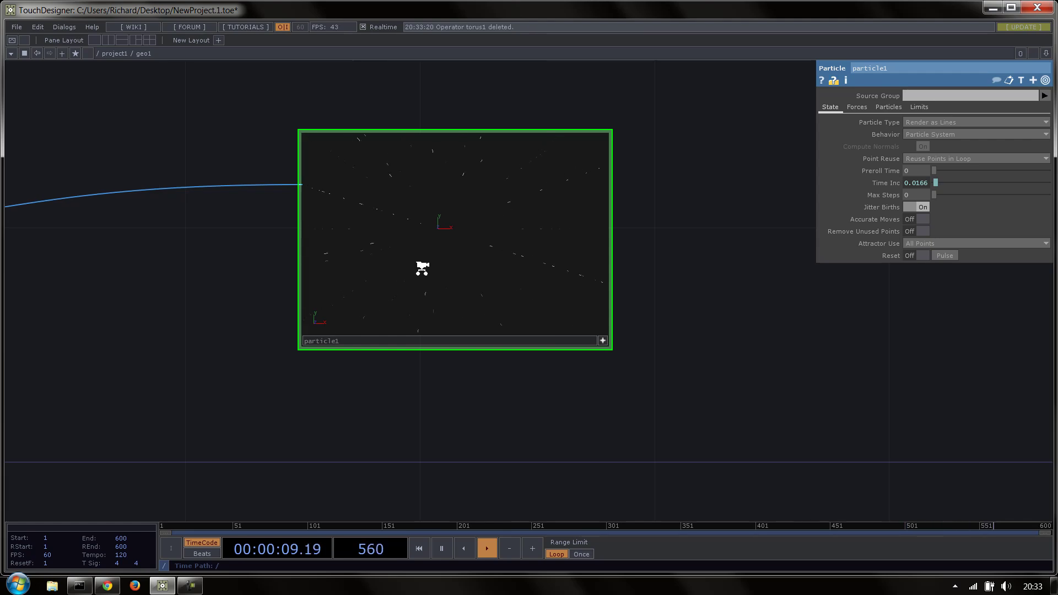
scroll(644, 270, down, 5)
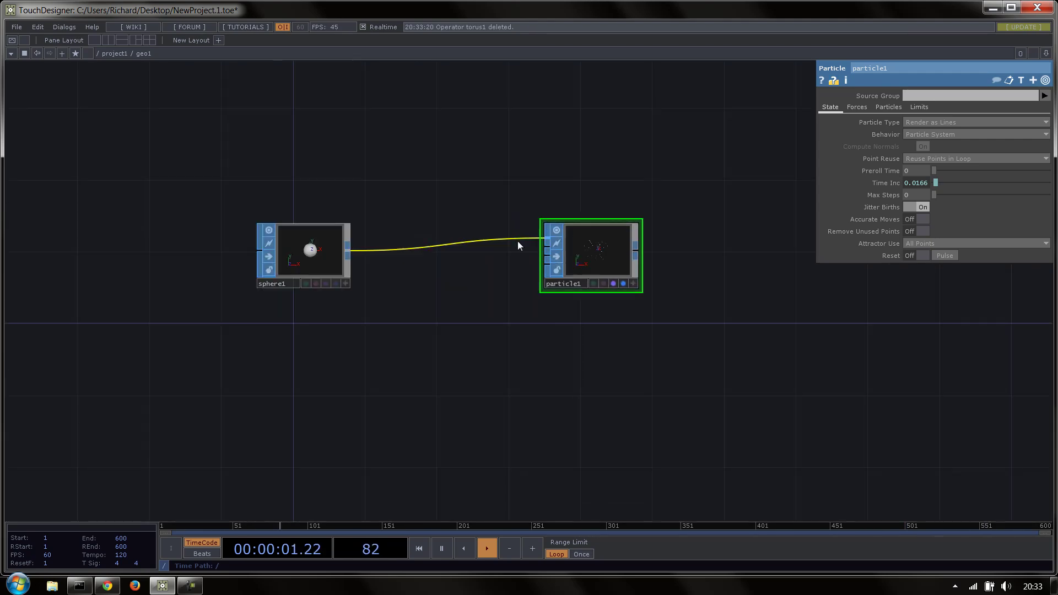
scroll(517, 240, up, 4)
scroll(614, 250, up, 2)
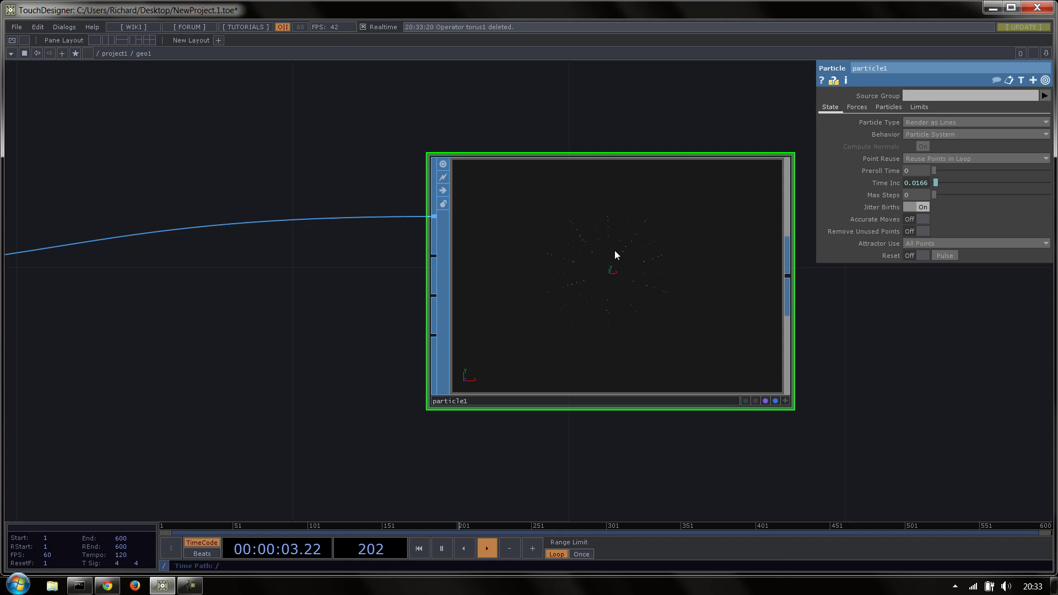
Set the Particle SOP's Life Expect value to 100
click(886, 111)
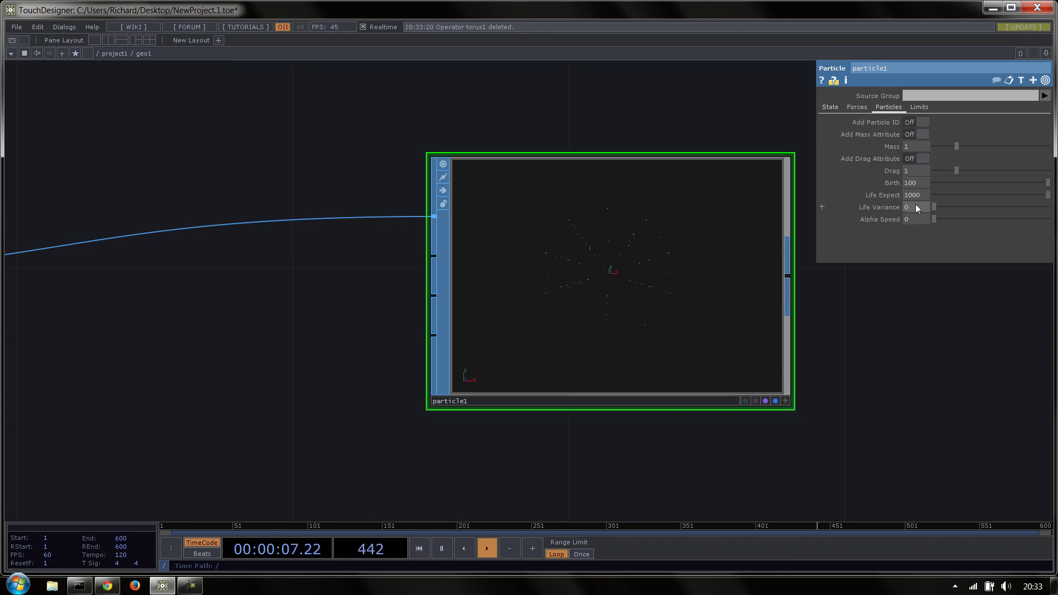
key(BackSpace)
key(Return)
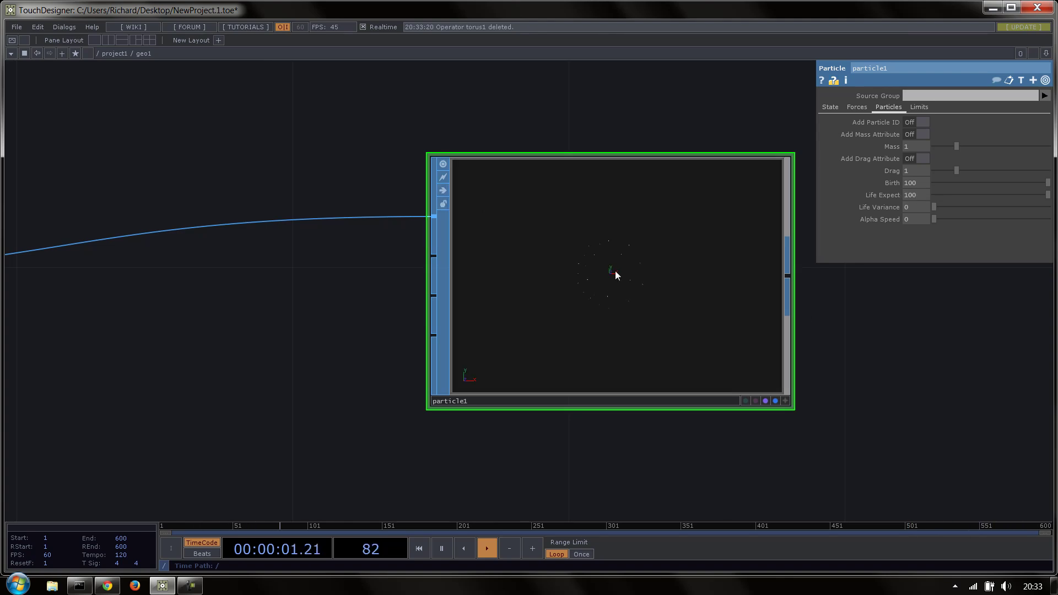
Slow the particle simulation by changing the Time Inc expression to 0.5/$FPS, and inspect the emission
click(830, 109)
click(911, 182)
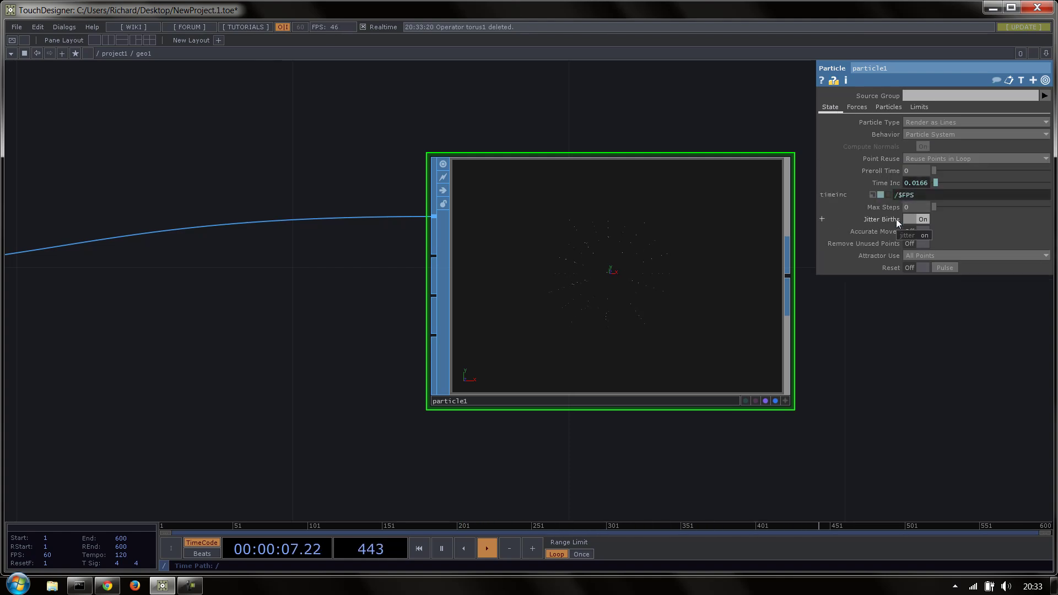
text(0.5)
key(Return)
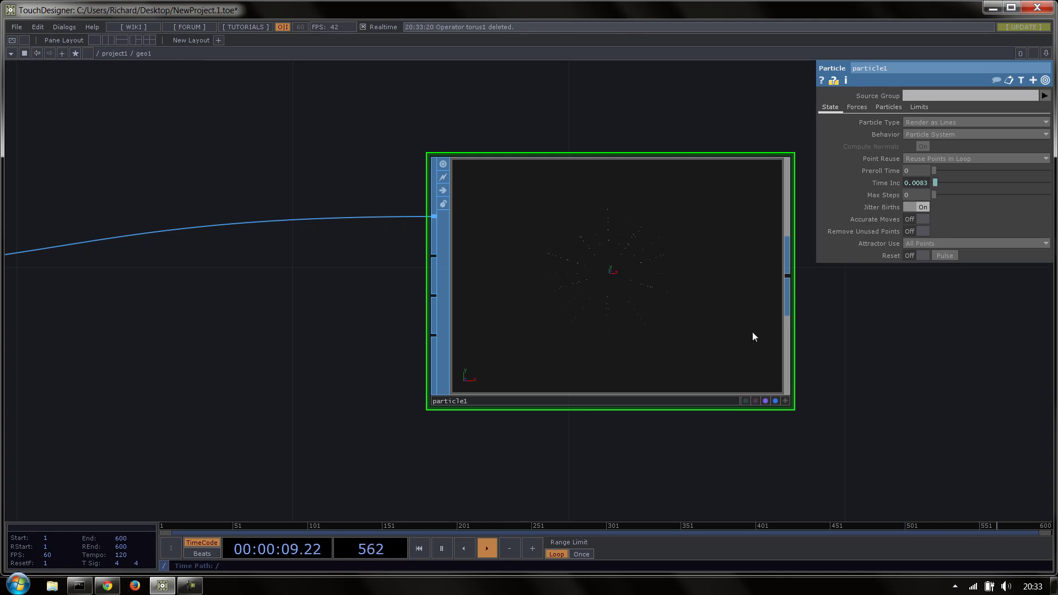
middle_drag(610, 247, 835, 250)
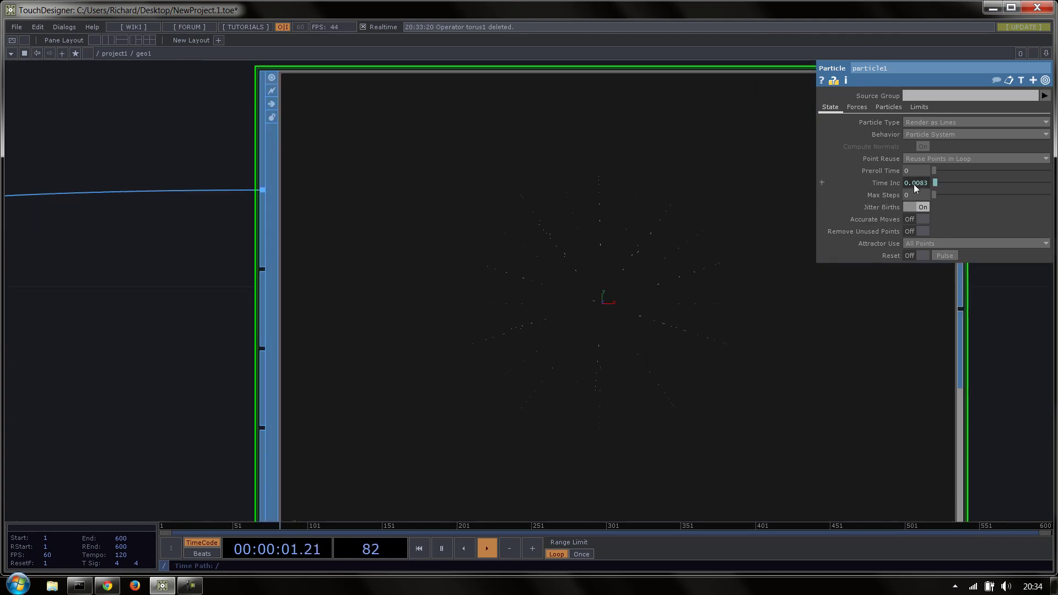
click(896, 187)
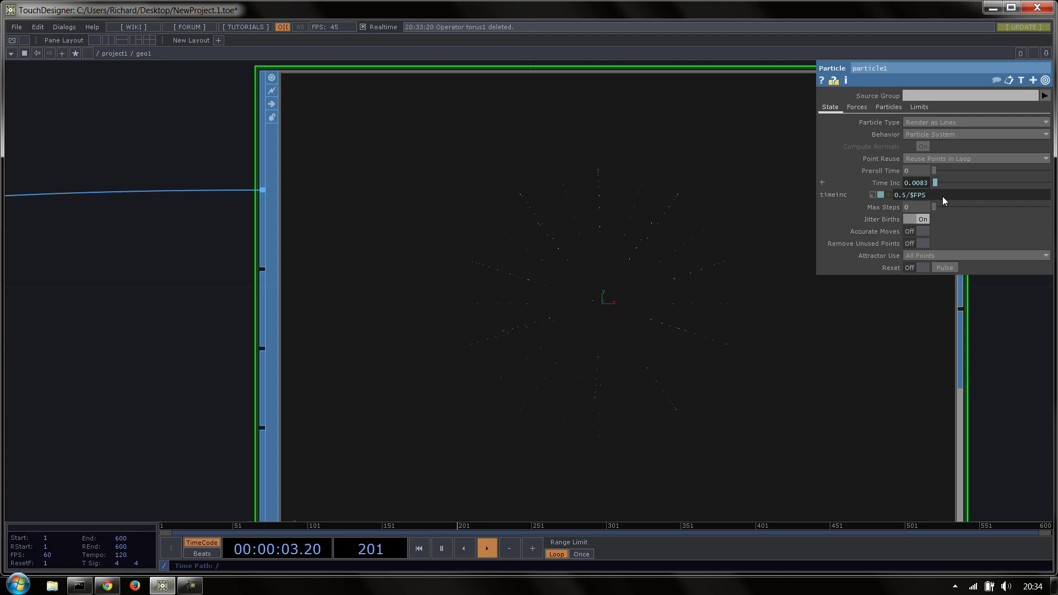
scroll(642, 150, down, 1)
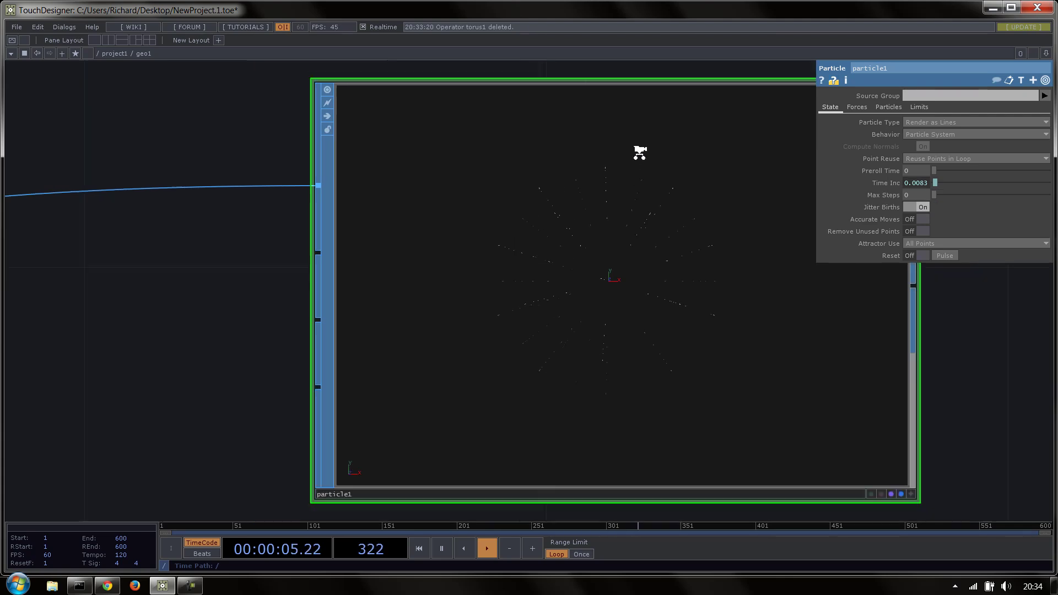
scroll(640, 153, down, 3)
scroll(625, 195, up, 5)
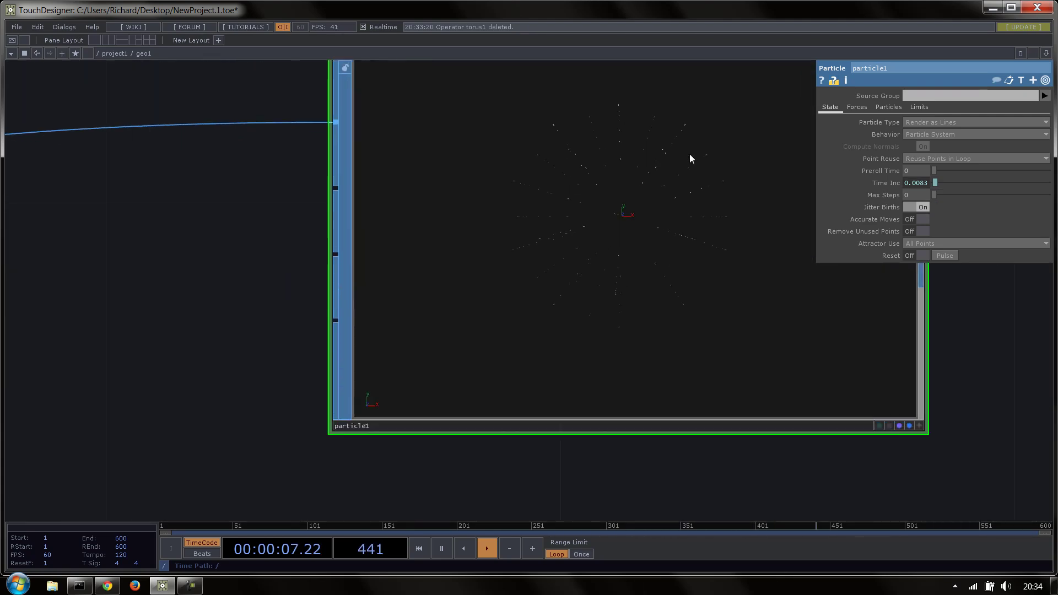
Add a second Sphere SOP below the first one in the geometry network
scroll(686, 157, down, 7)
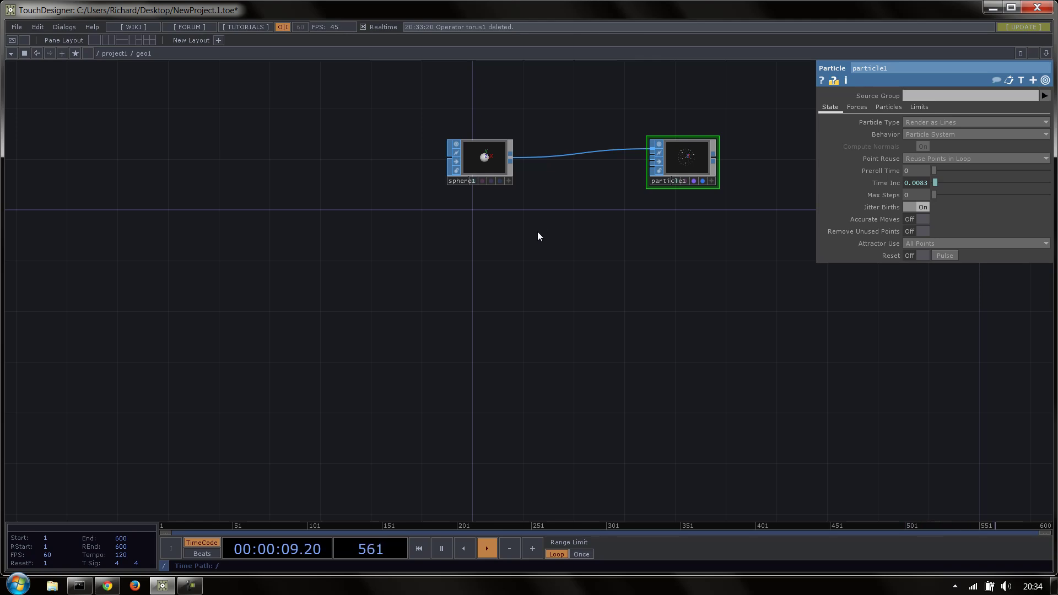
key(Tab)
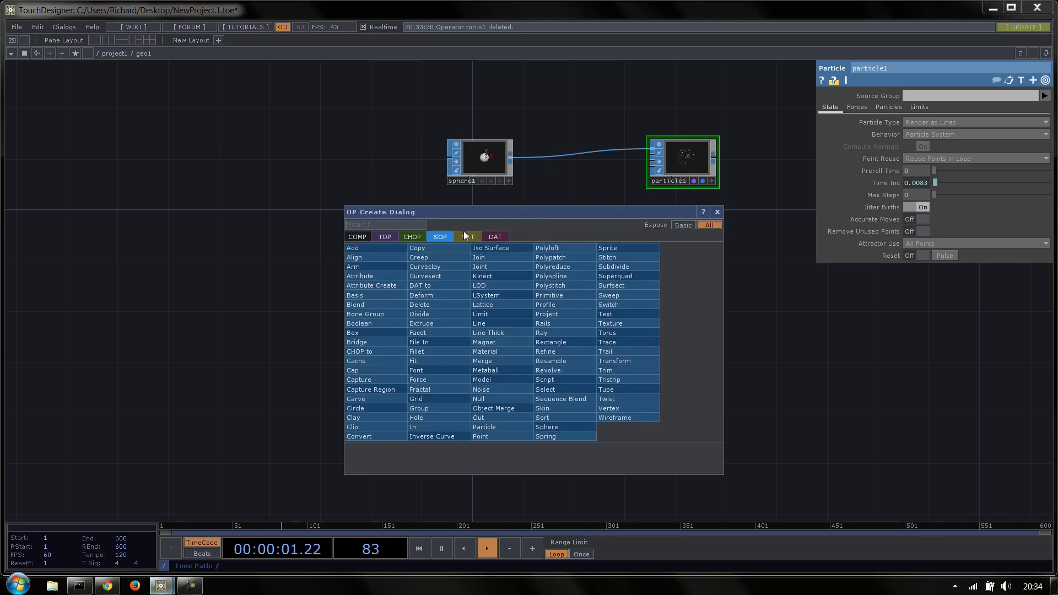
text(sp)
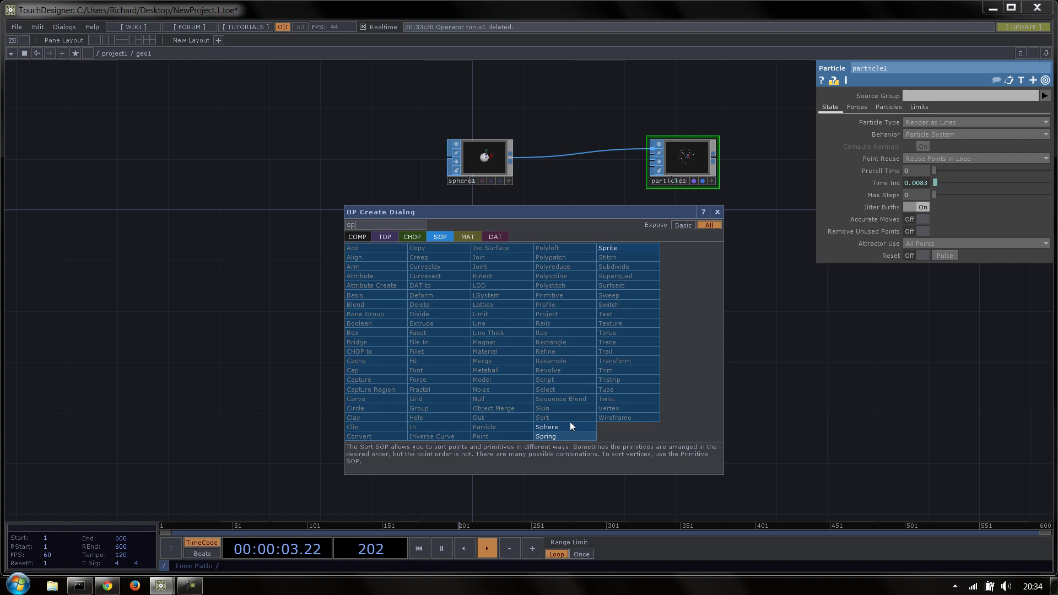
click(570, 425)
click(497, 263)
scroll(498, 263, up, 5)
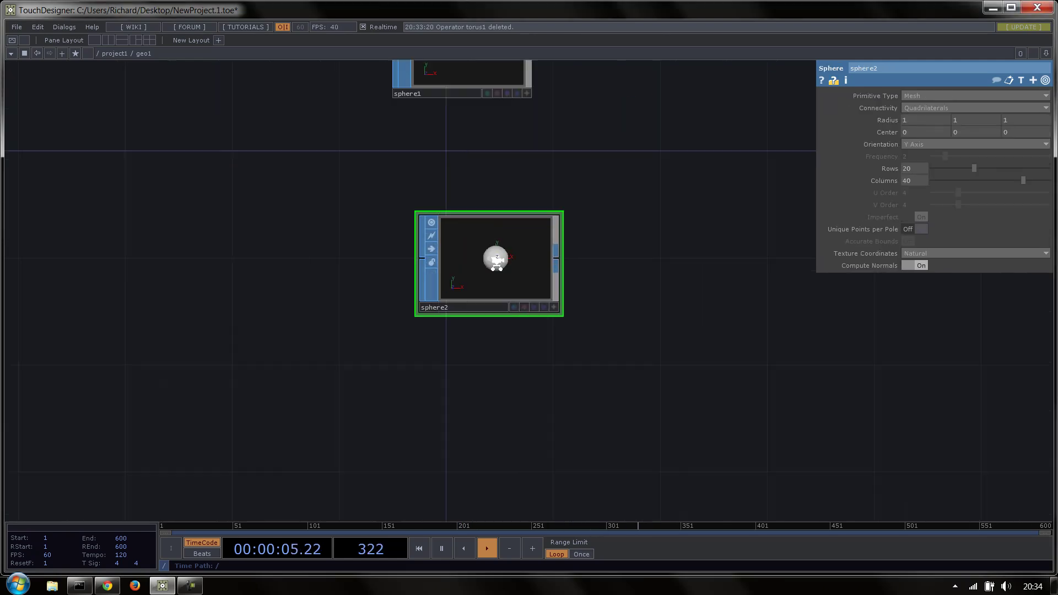
Set the second sphere's primitive type to Polygon, checking its node information before and after the change
middle_click(498, 269)
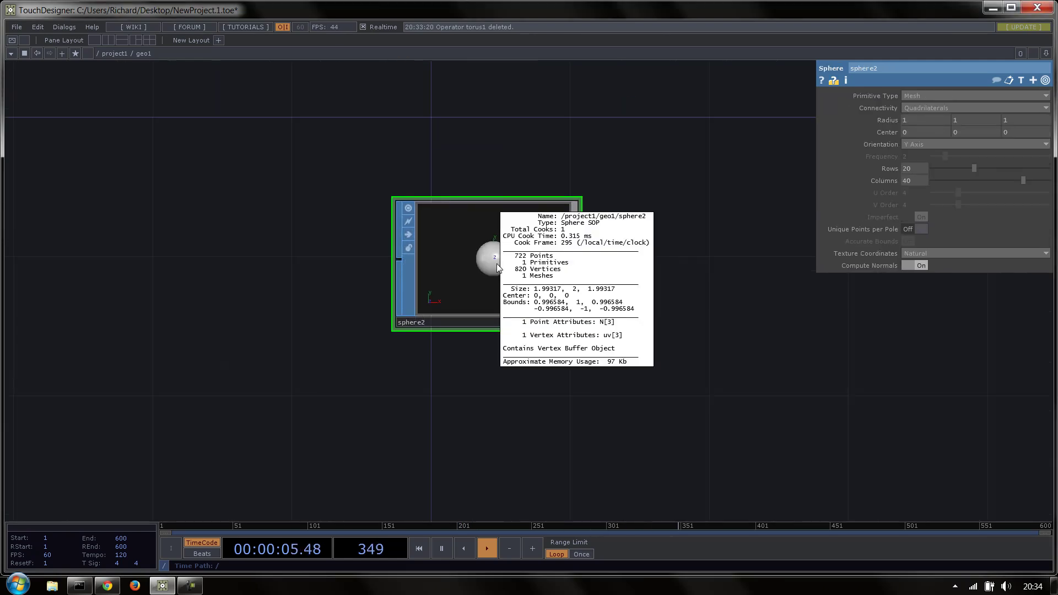
click(914, 93)
click(915, 115)
scroll(485, 248, up, 5)
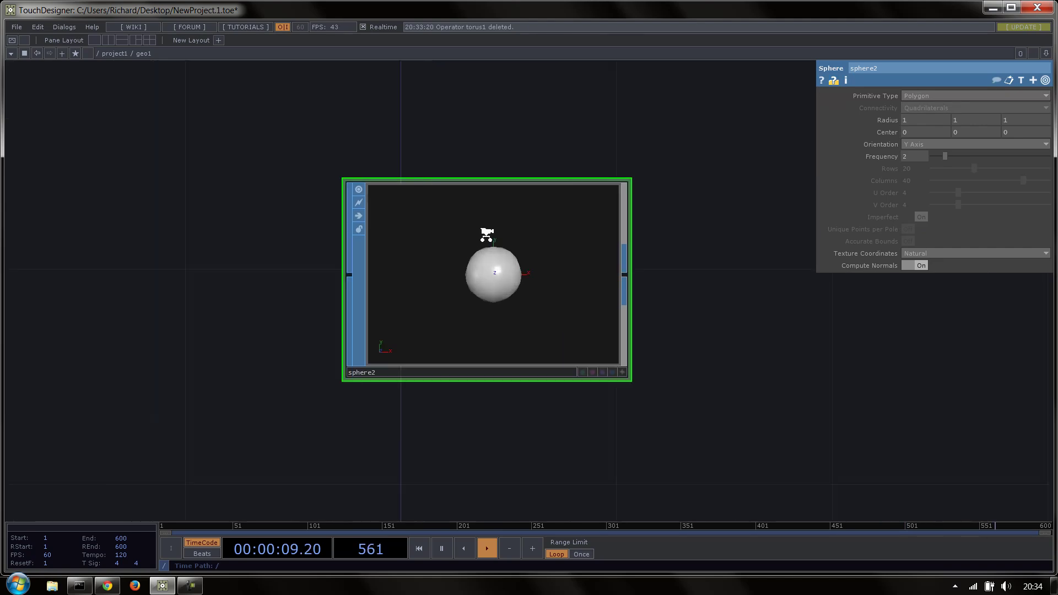
middle_click(497, 263)
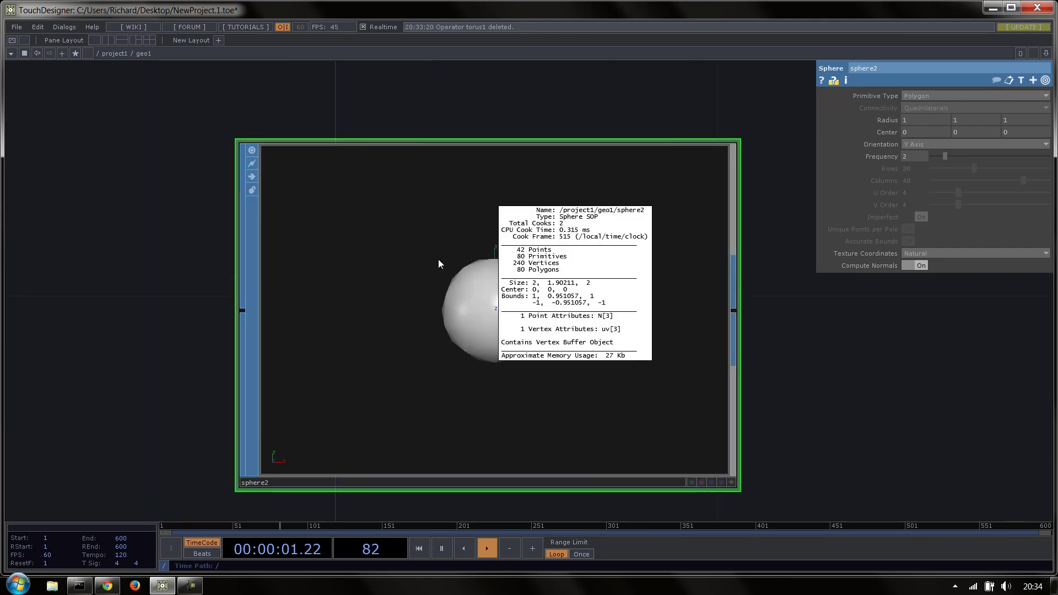
Connect the second sphere to the Particle SOP's Surface Attractors input and inspect how the particles move
scroll(434, 353, down, 8)
scroll(436, 351, up, 3)
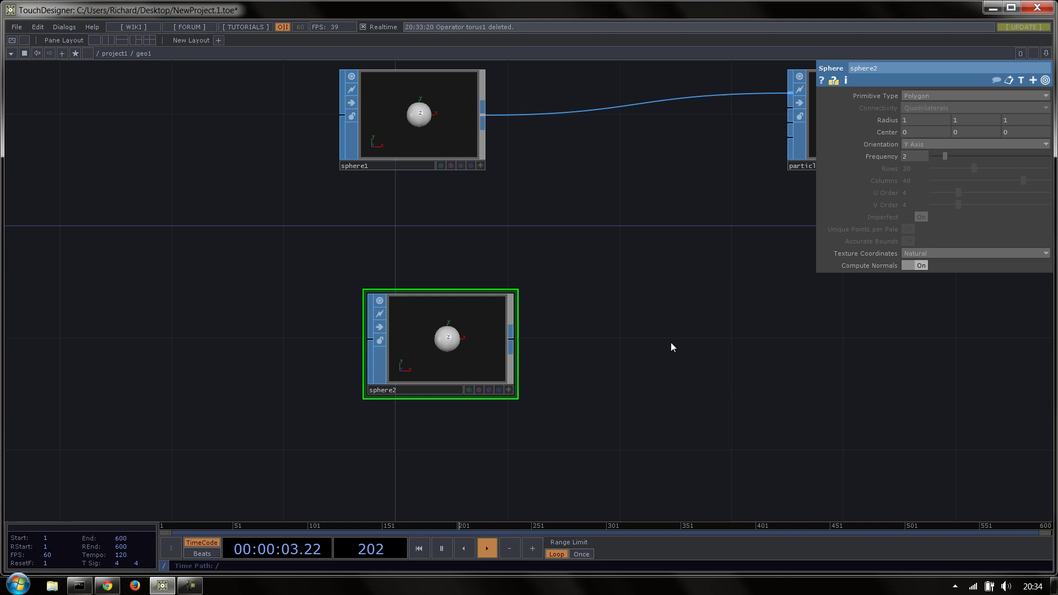
drag(669, 345, 537, 411)
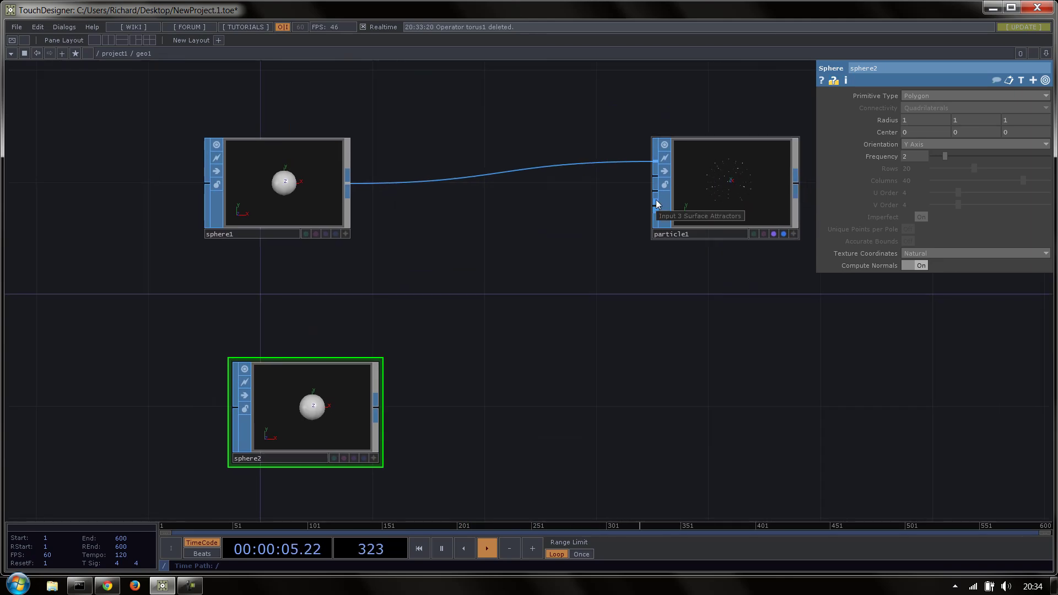
mouse_move(656, 207)
mouse_down()
mouse_move(579, 248)
mouse_move(428, 421)
mouse_move(374, 412)
mouse_move(380, 422)
mouse_up()
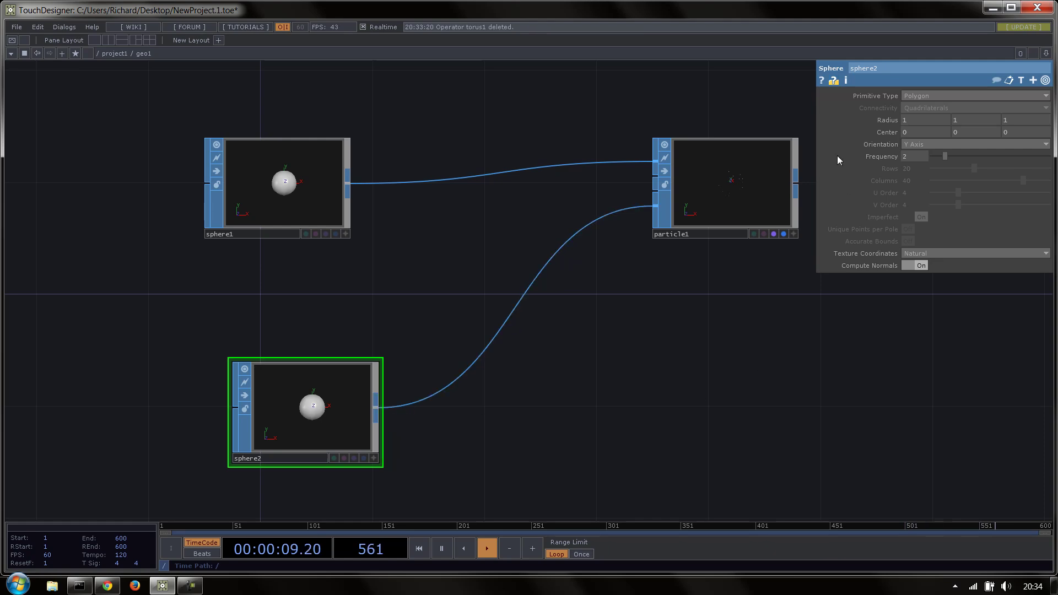
scroll(792, 145, up, 5)
click(579, 257)
scroll(567, 262, down, 2)
scroll(495, 311, up, 2)
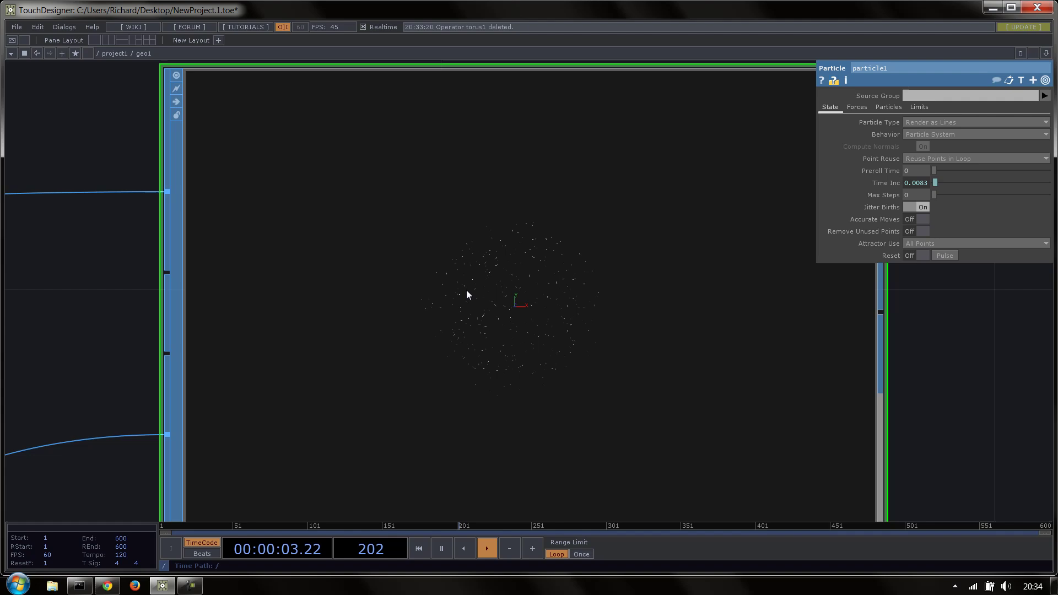
scroll(484, 253, down, 5)
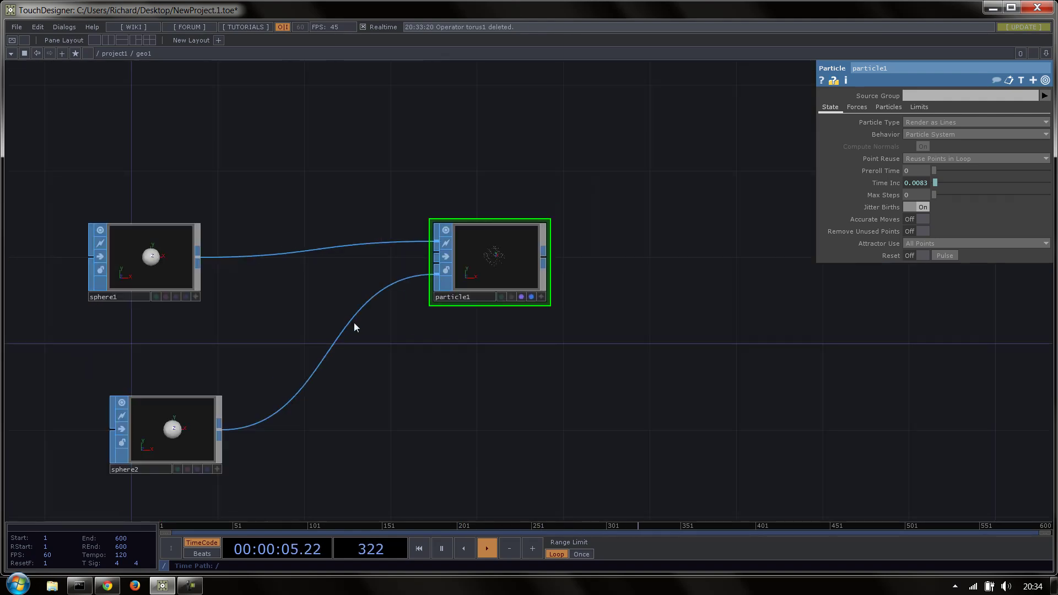
Disconnect the second sphere from the Particle SOP to compare the emission without the attractor, and reconnect it to the Surface Attractors input
right_click(352, 326)
click(365, 354)
scroll(478, 266, up, 4)
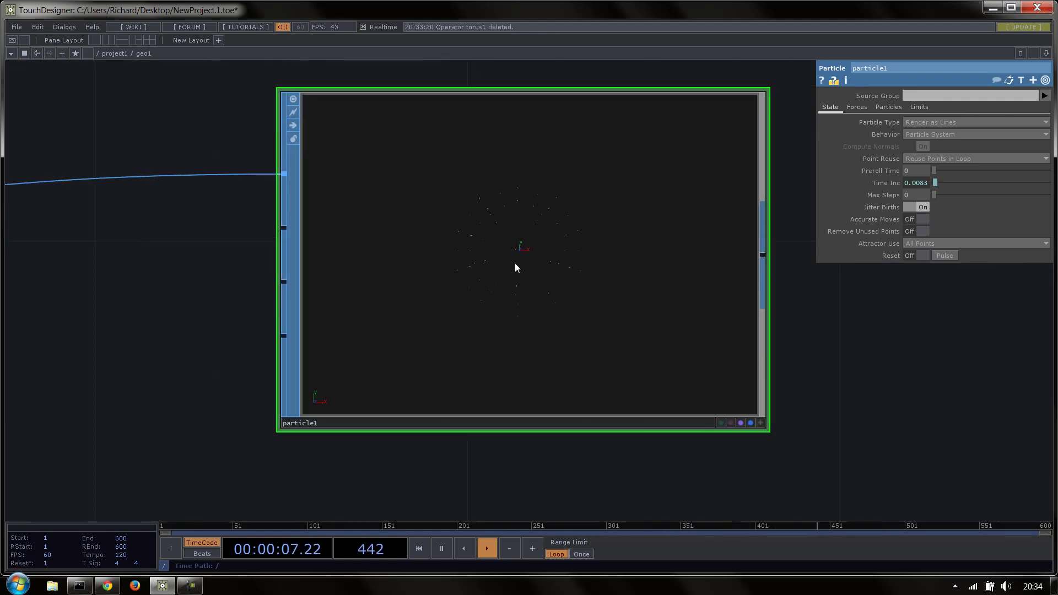
scroll(437, 217, down, 4)
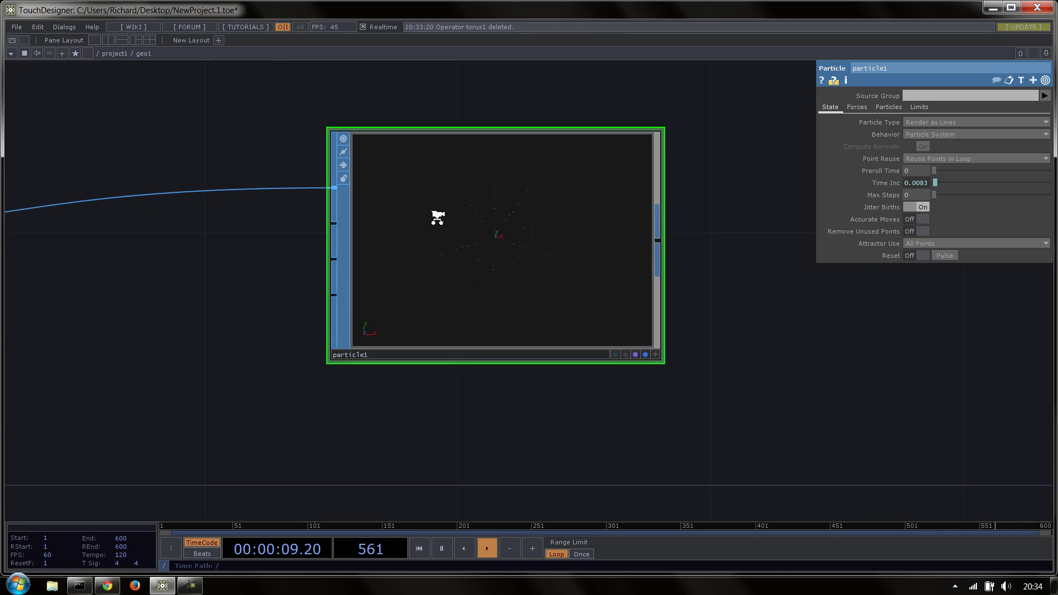
drag(158, 425, 374, 241)
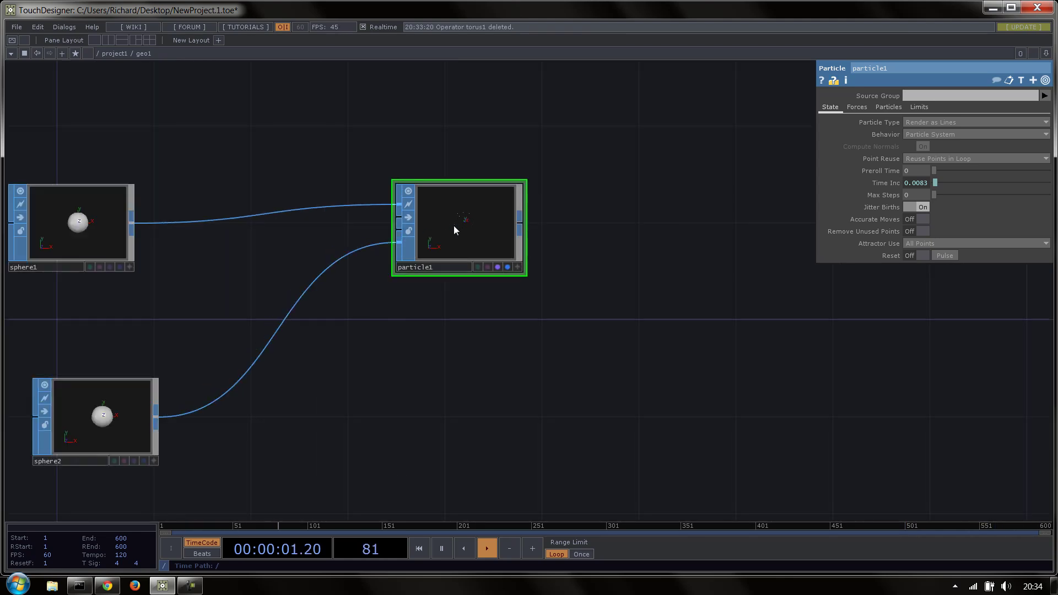
scroll(455, 226, up, 5)
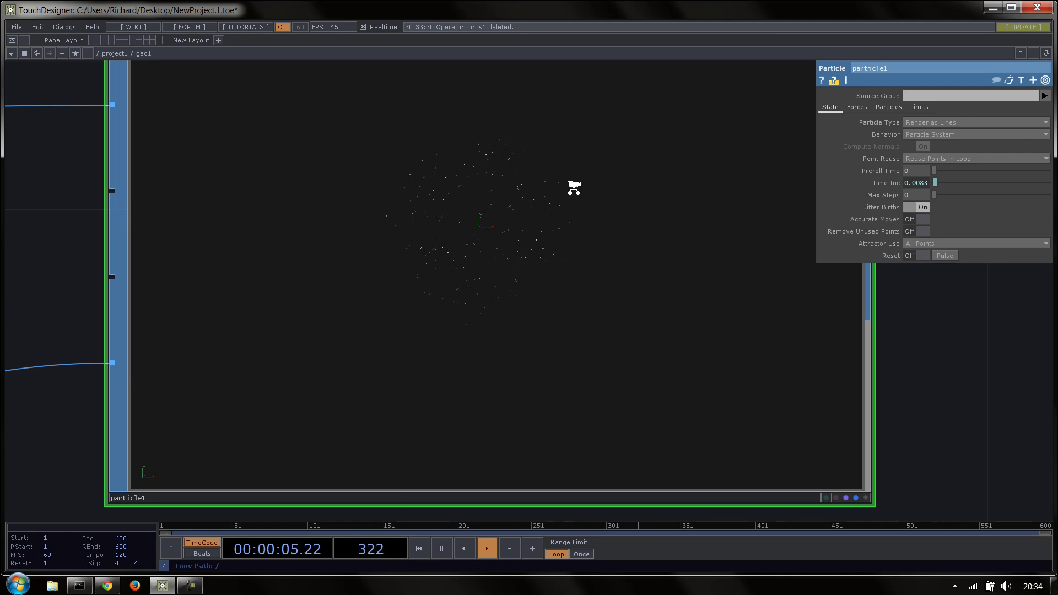
scroll(574, 184, down, 5)
scroll(441, 245, up, 5)
Turn on the render flag of both Sphere SOPs
click(378, 301)
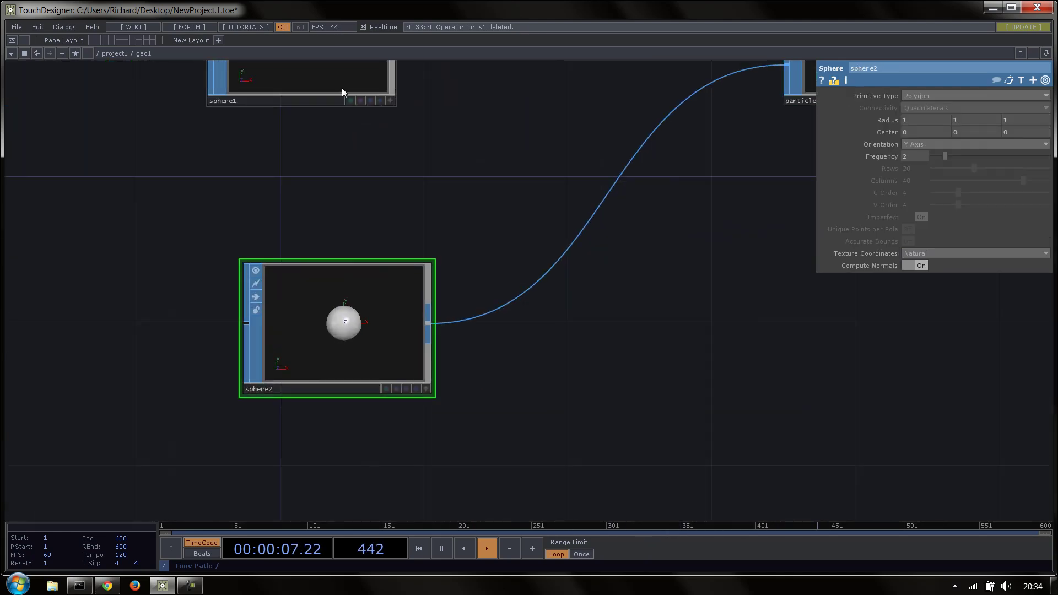
click(342, 87)
click(367, 329)
scroll(364, 335, down, 5)
drag(292, 139, 467, 381)
scroll(365, 297, up, 3)
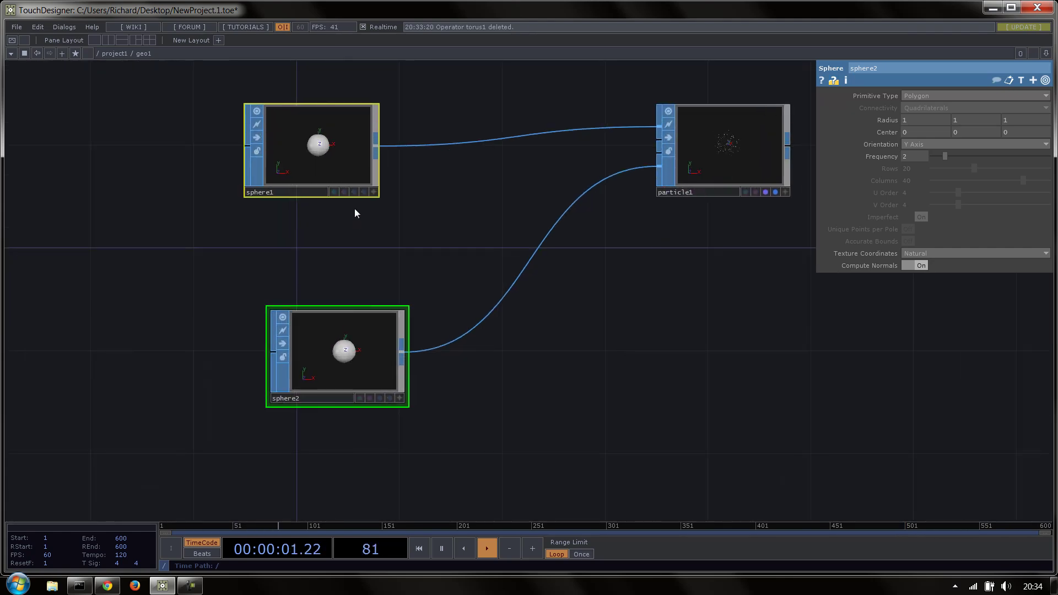
click(266, 234)
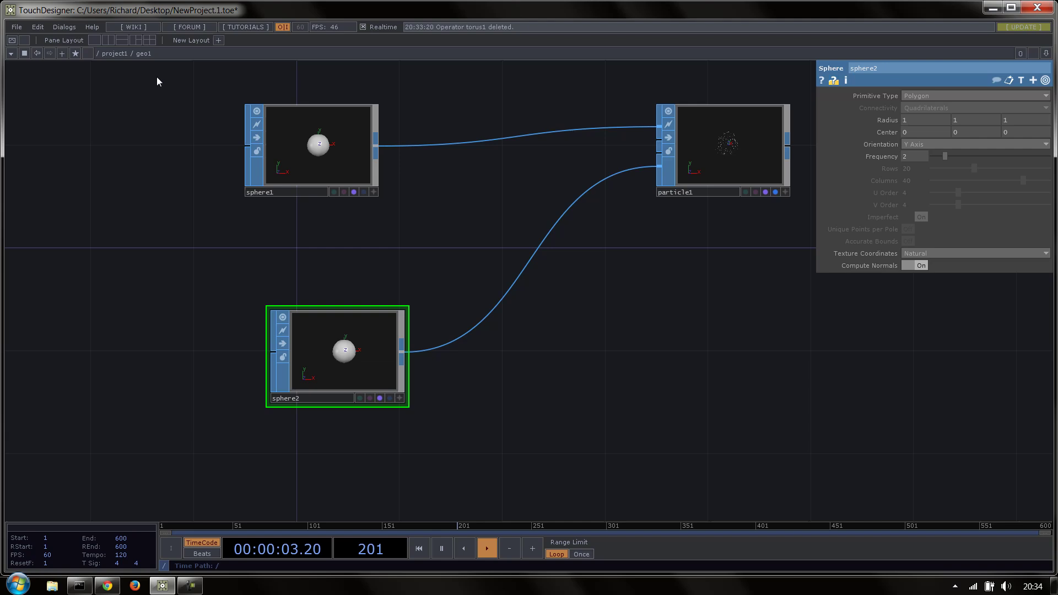
Add a Wireframe MAT to the project1 network and assign it to the geo1 component as its material
click(121, 55)
middle_drag(348, 264, 278, 265)
drag(553, 217, 462, 272)
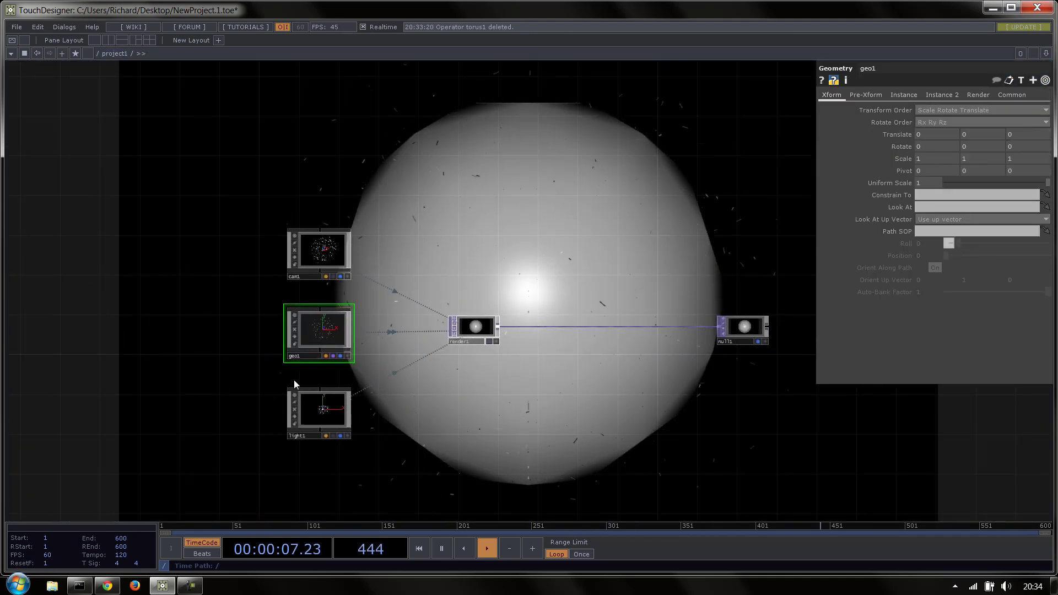
scroll(348, 336, up, 4)
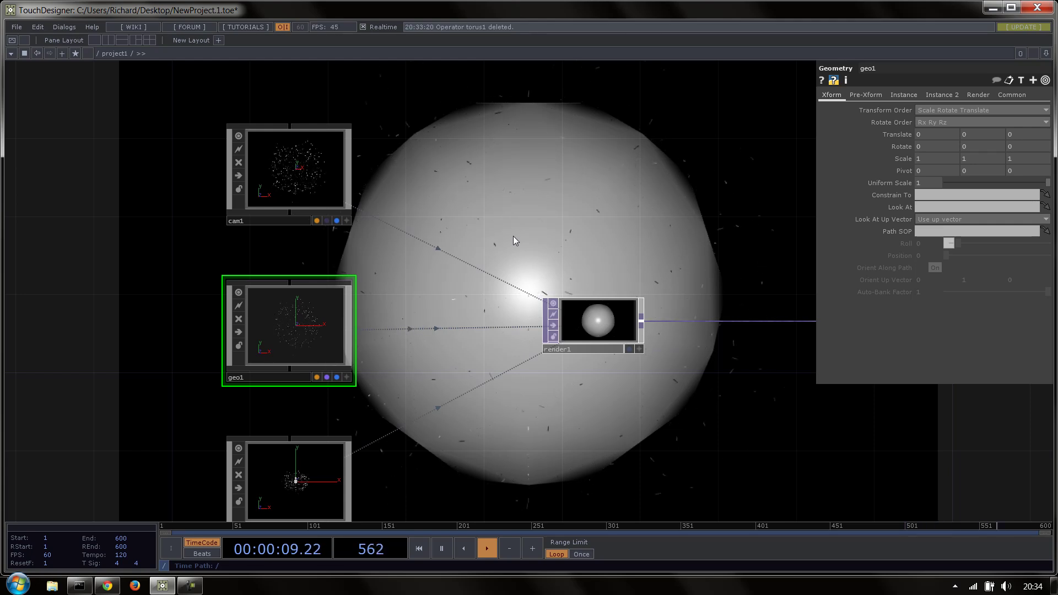
key(Tab)
click(439, 185)
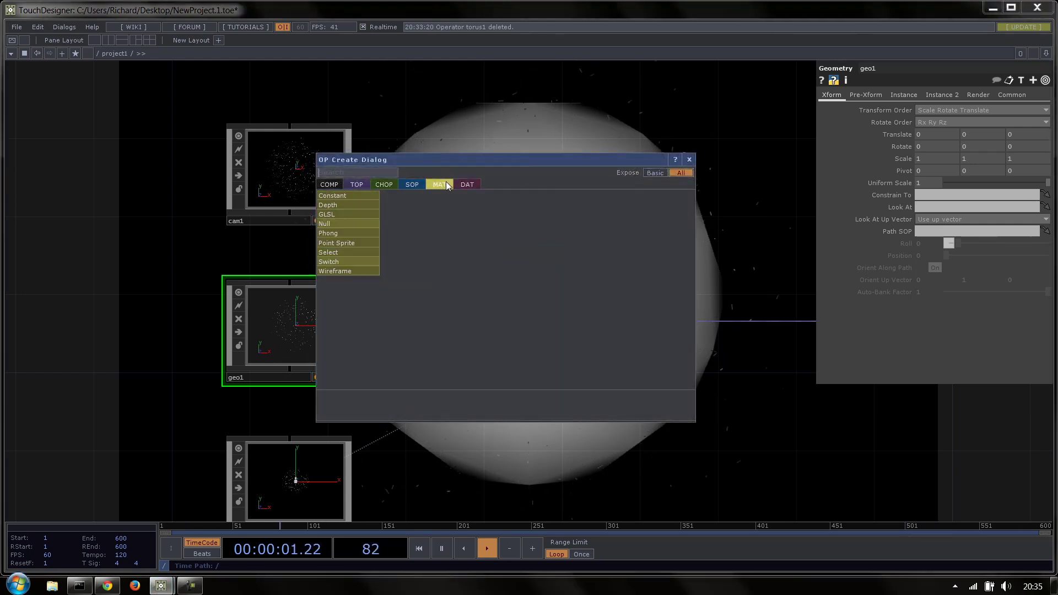
click(358, 268)
click(420, 261)
drag(420, 261, 331, 309)
click(345, 313)
drag(421, 269, 89, 328)
Set the camera's Z translation to 20 to pull it back from the spheres
drag(467, 119, 356, 265)
click(201, 317)
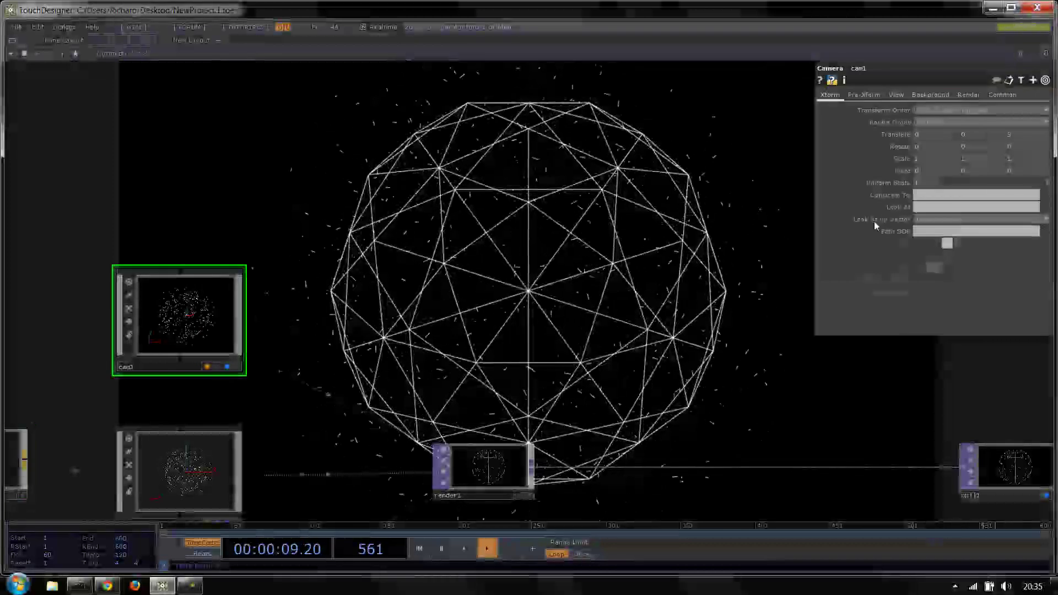
click(819, 232)
click(1035, 140)
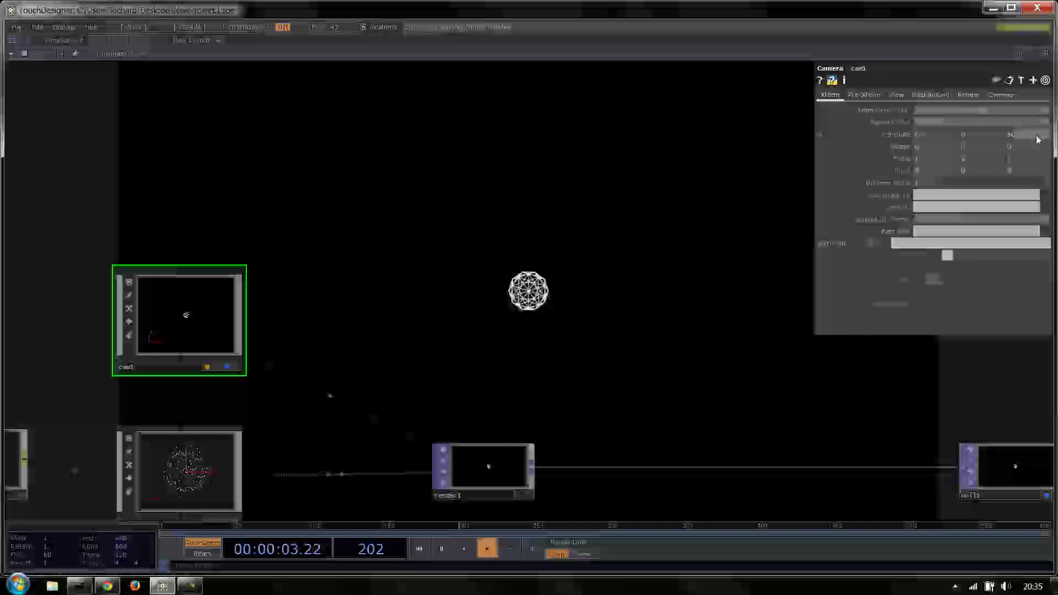
text(20)
key(Return)
drag(712, 203, 914, 78)
scroll(507, 290, down, 2)
scroll(468, 313, up, 2)
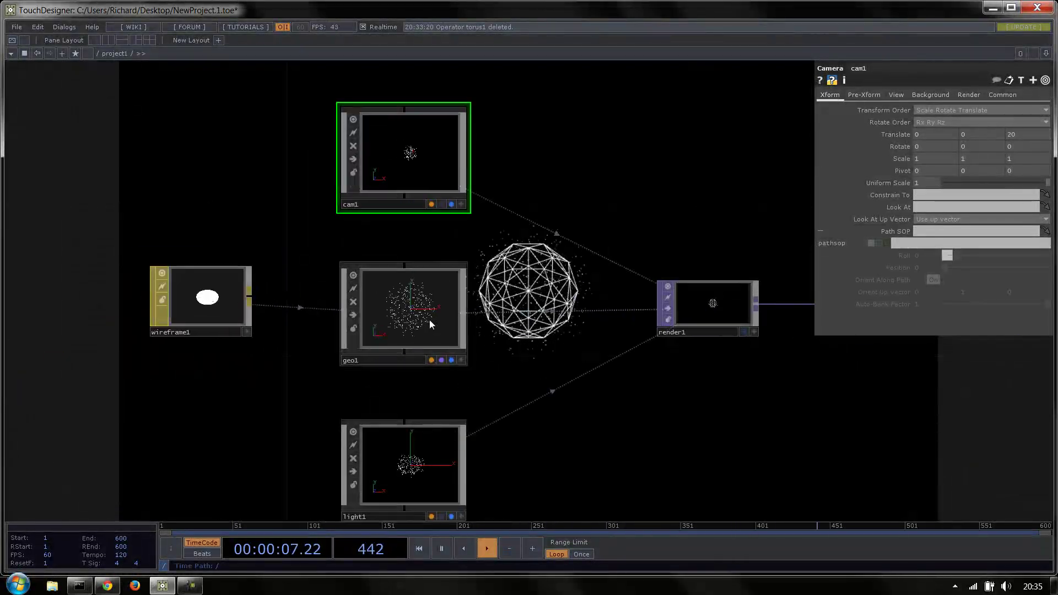
Open the second sphere's parameters in a floating window and return to the project1 network to keep the render in view
click(429, 319)
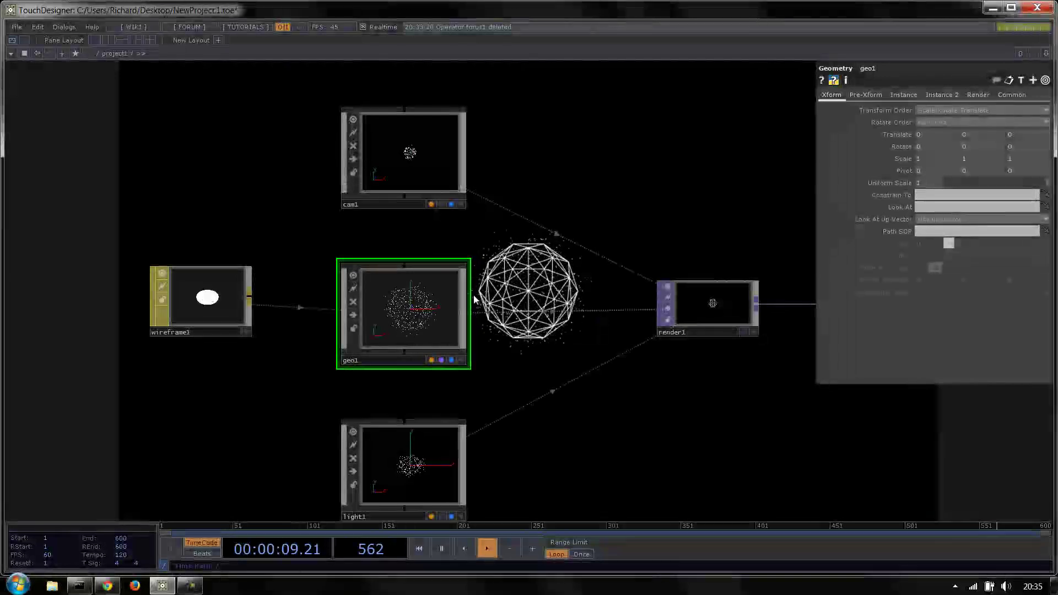
key(i)
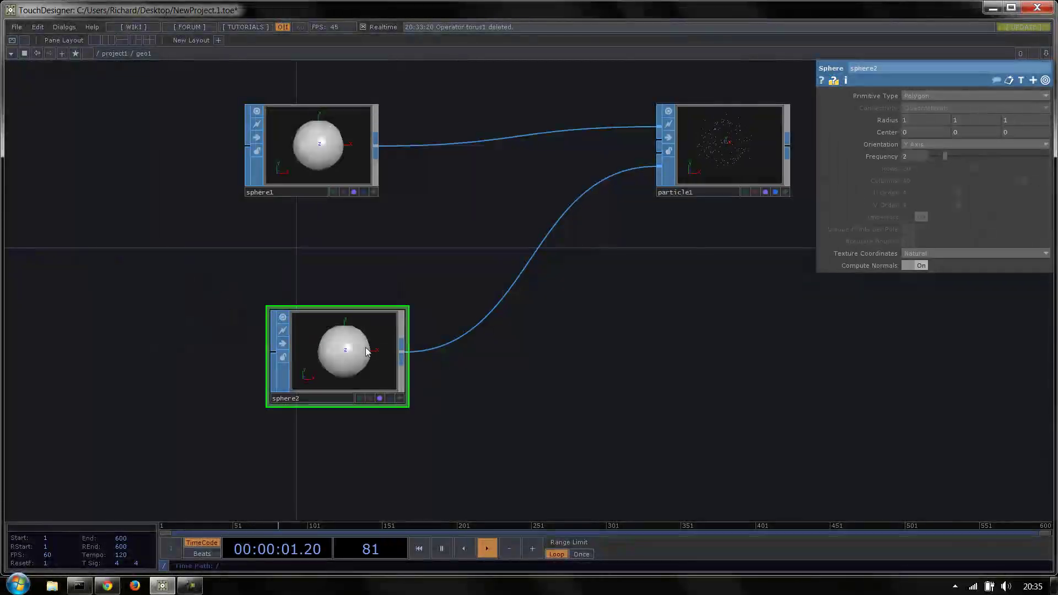
right_click(366, 347)
click(378, 307)
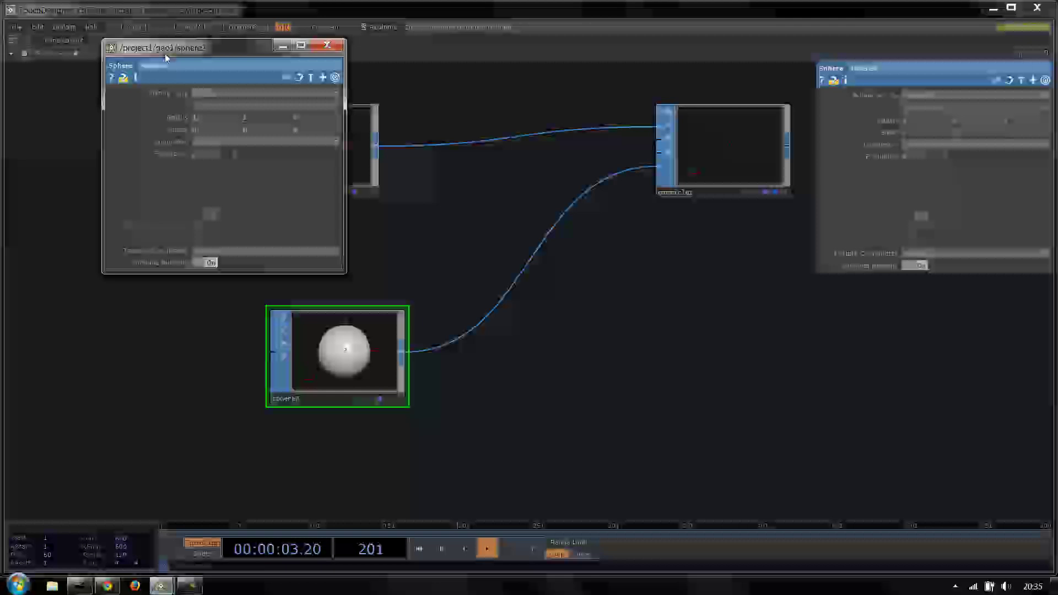
drag(164, 54, 103, 133)
key(u)
drag(584, 236, 562, 442)
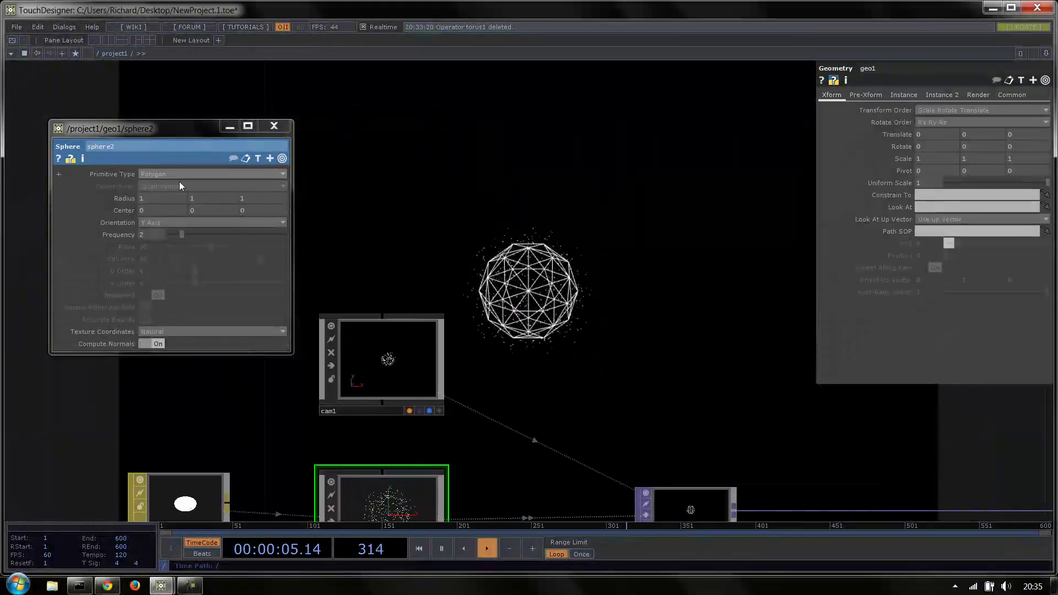
Move the second sphere's center to about 5.1 in X and 3 in Y, watch the particles follow, and close its parameter window
middle_drag(142, 212, 156, 194)
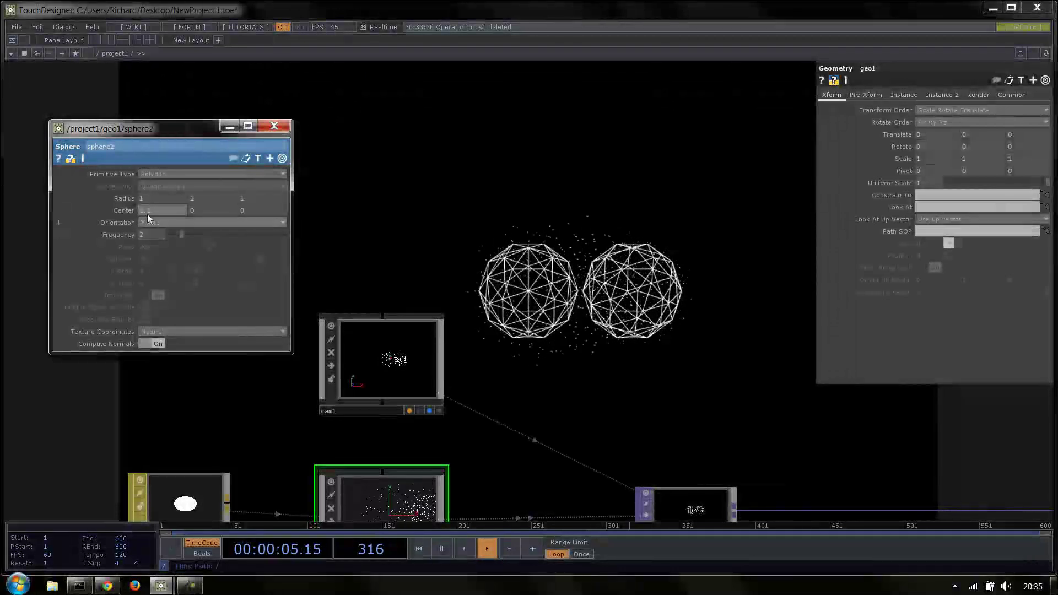
middle_drag(147, 213, 191, 217)
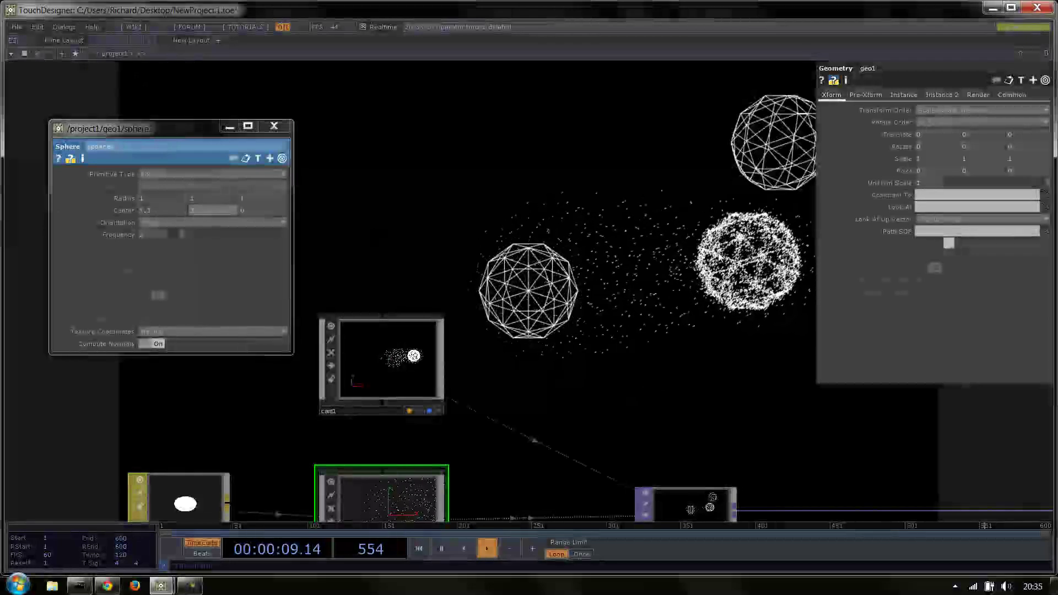
drag(810, 200, 704, 210)
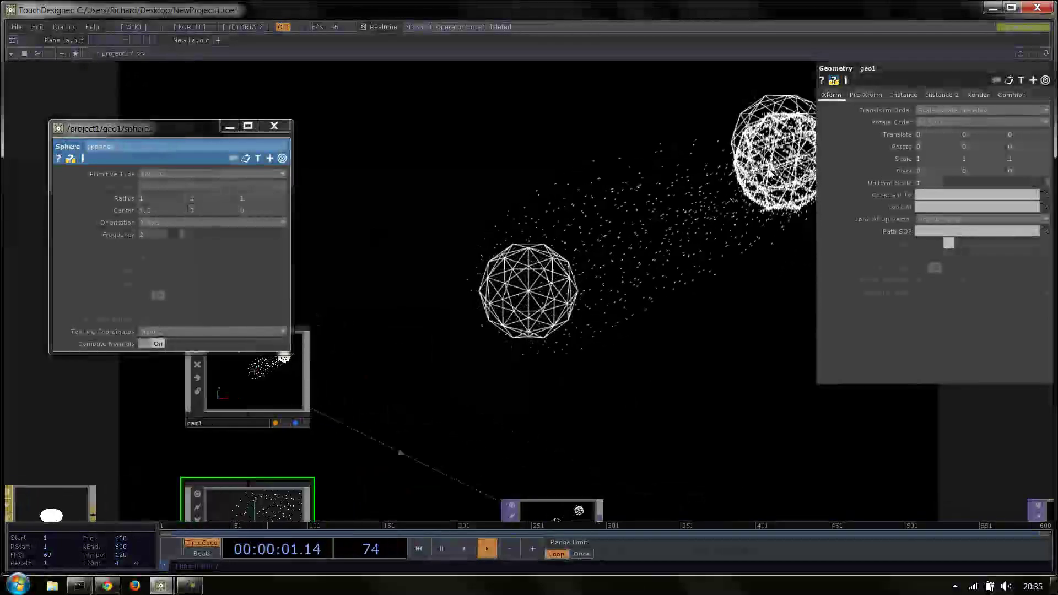
key(p)
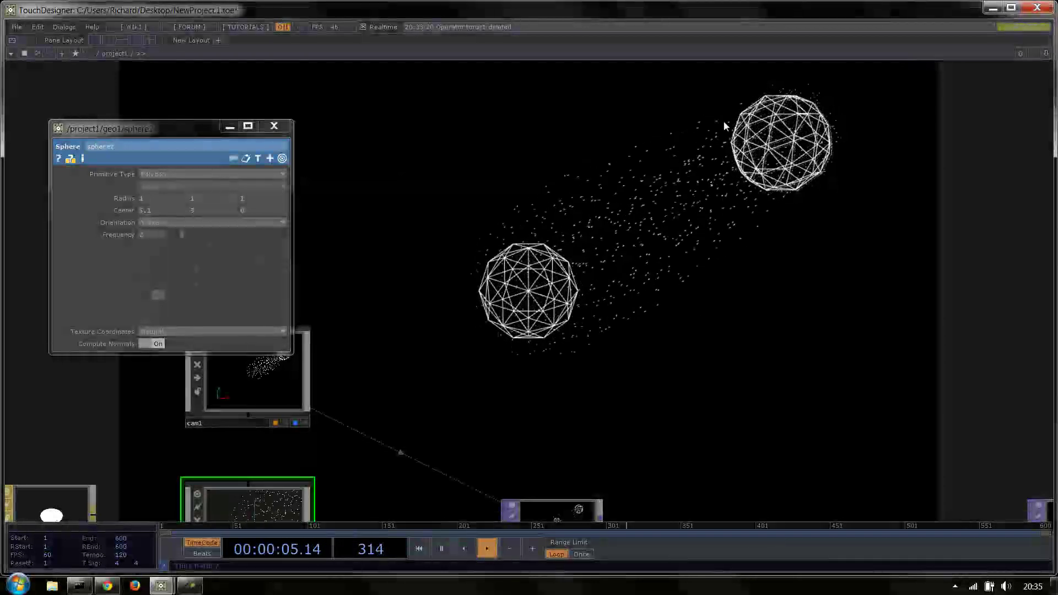
click(274, 131)
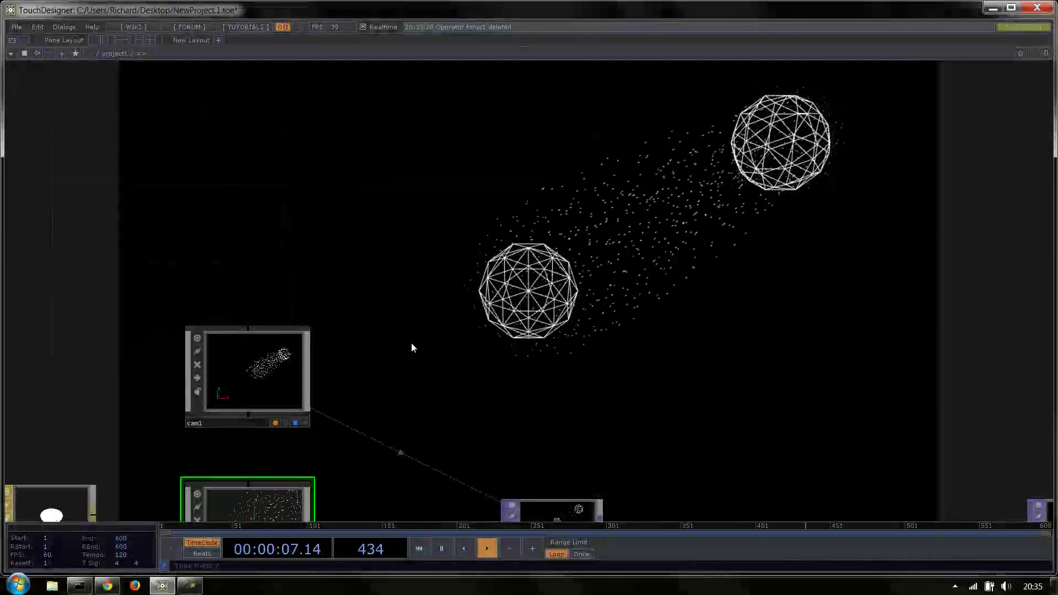
Turn off the render flag of both spheres inside geo1 so that only the particles render
drag(409, 347, 498, 234)
scroll(499, 233, down, 3)
scroll(513, 241, up, 3)
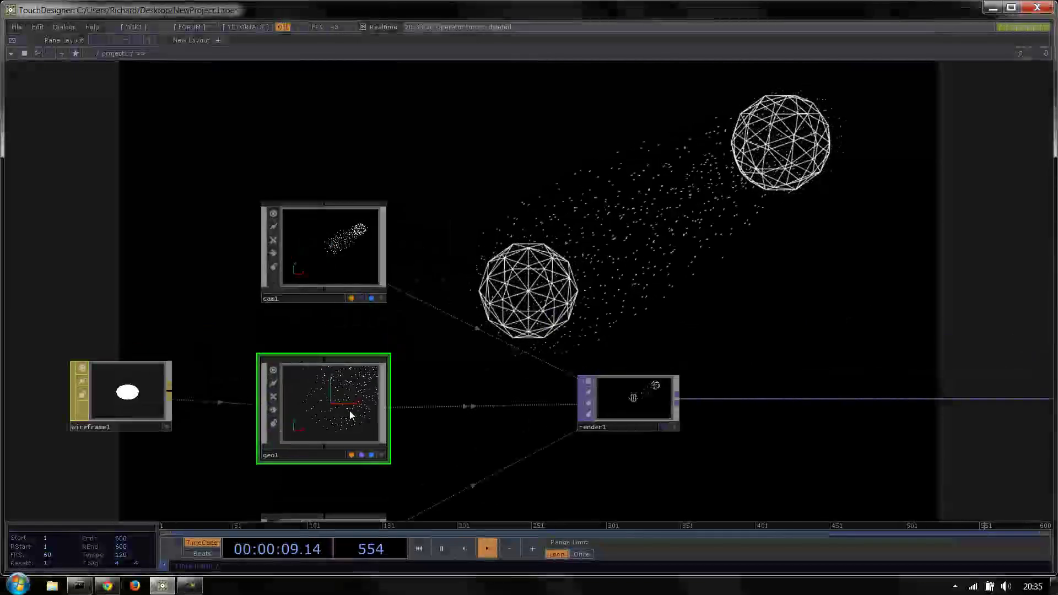
key(i)
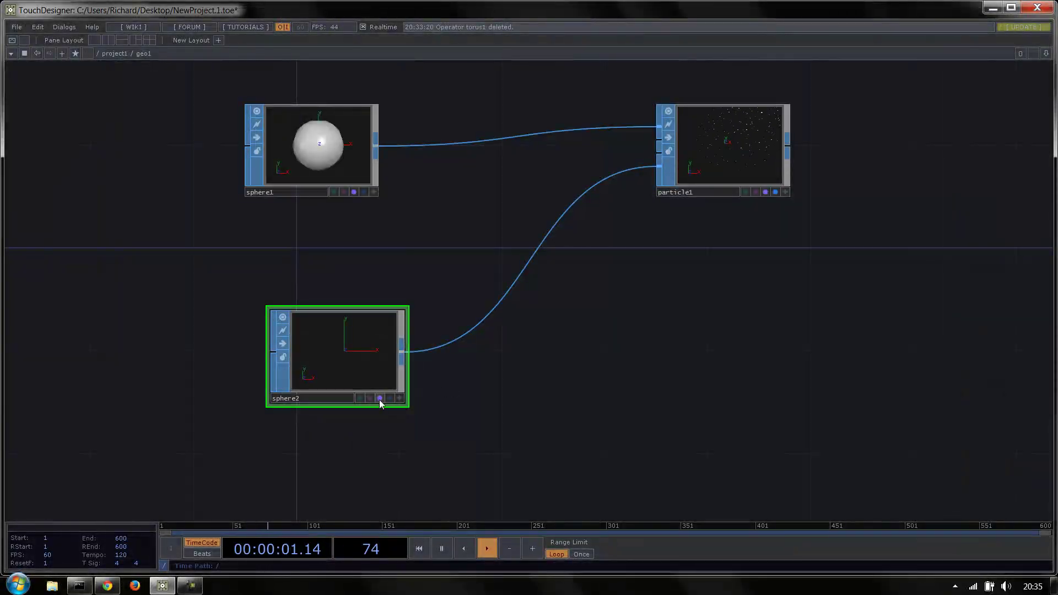
click(381, 398)
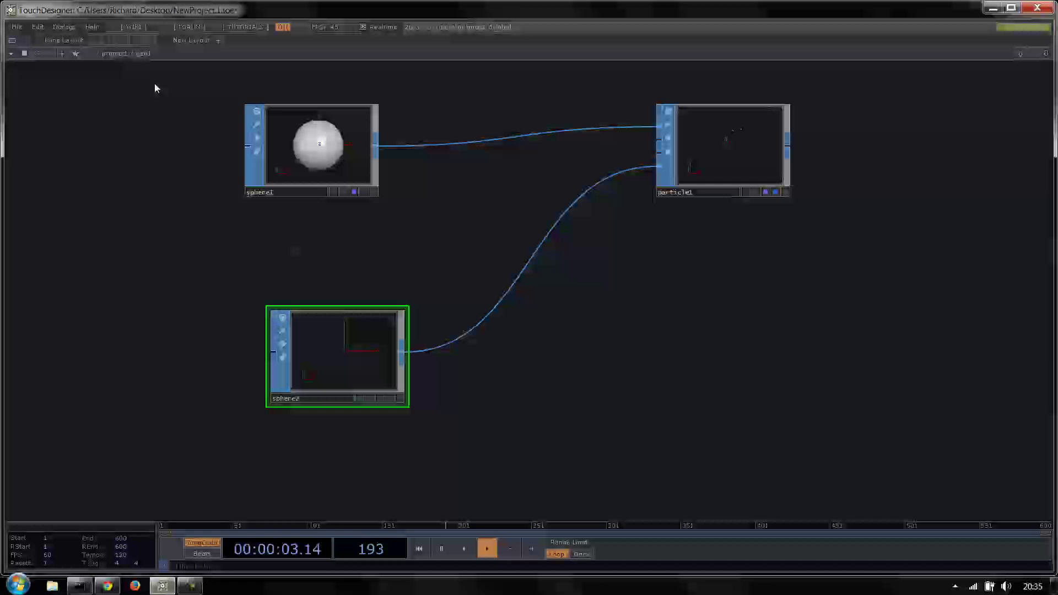
click(354, 192)
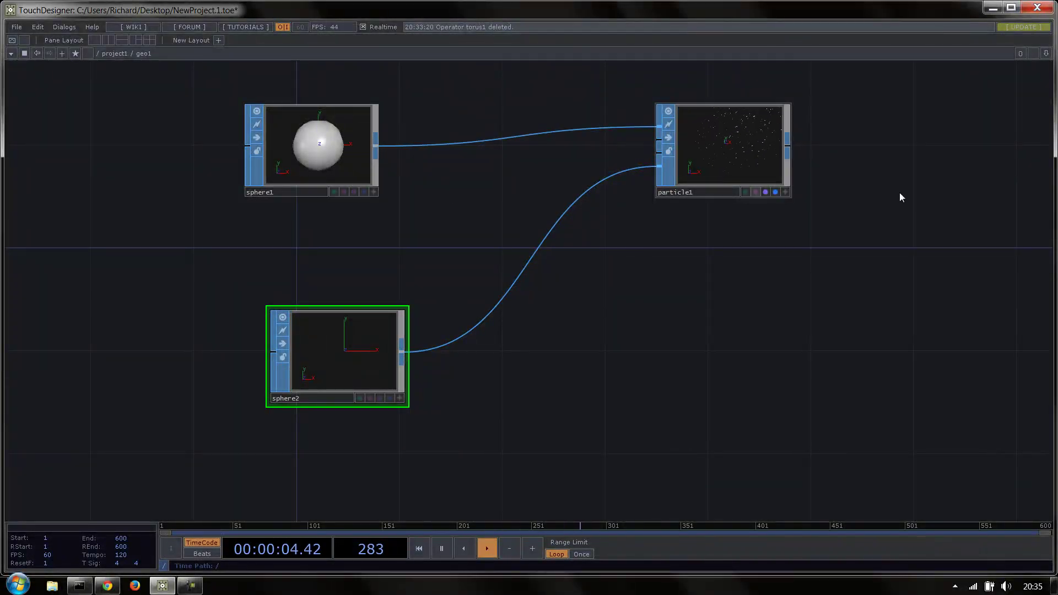
Set the Particle SOP's Turbulence force to 1 on all three axes and raise its Turb Period
click(765, 158)
key(p)
drag(646, 343, 514, 390)
click(859, 107)
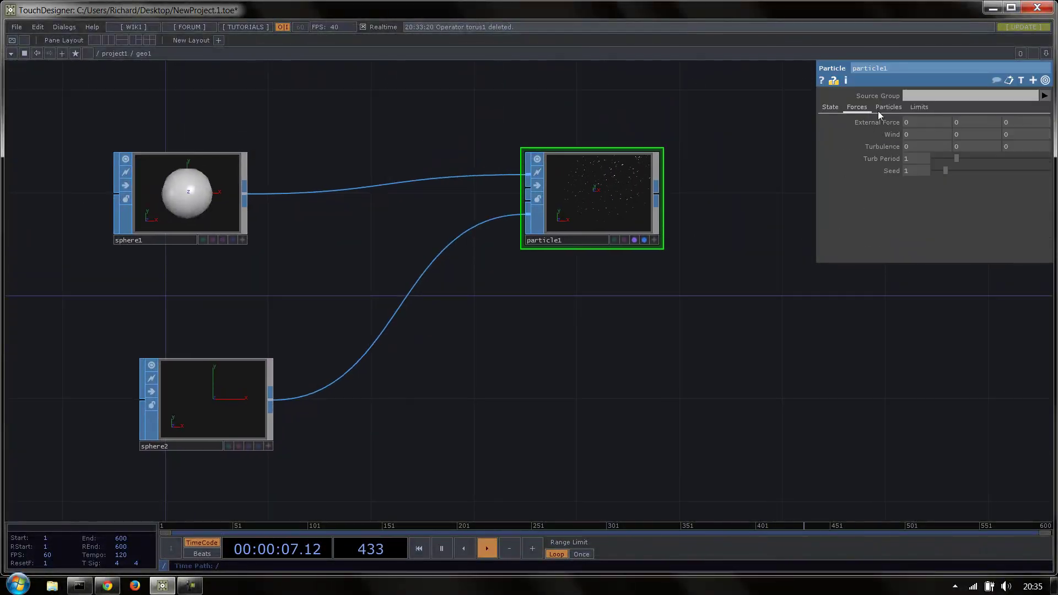
click(918, 146)
text(1)
key(Tab)
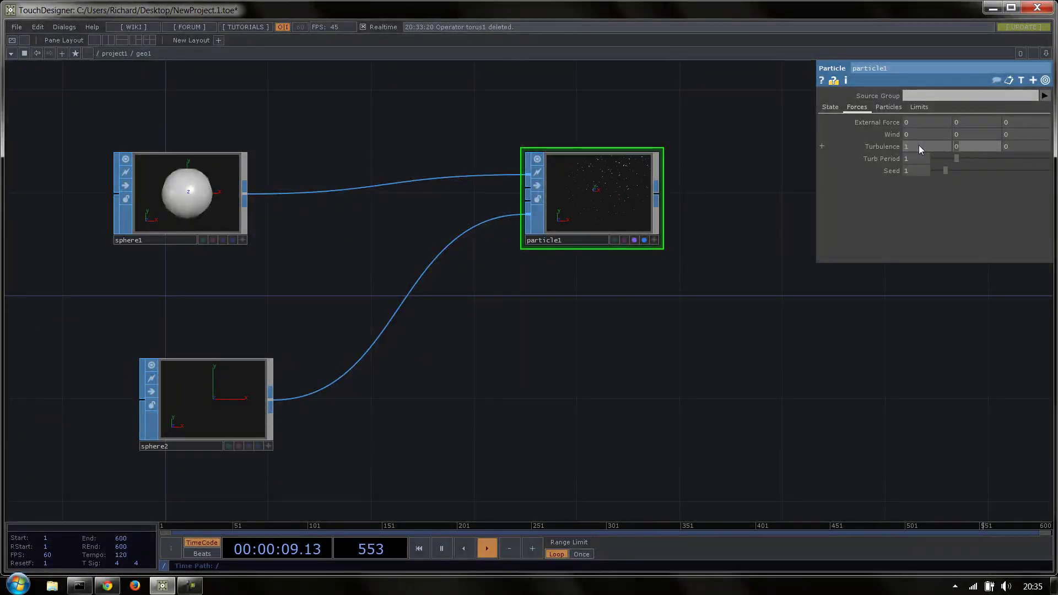
text(1)
key(Tab)
text(1)
key(Return)
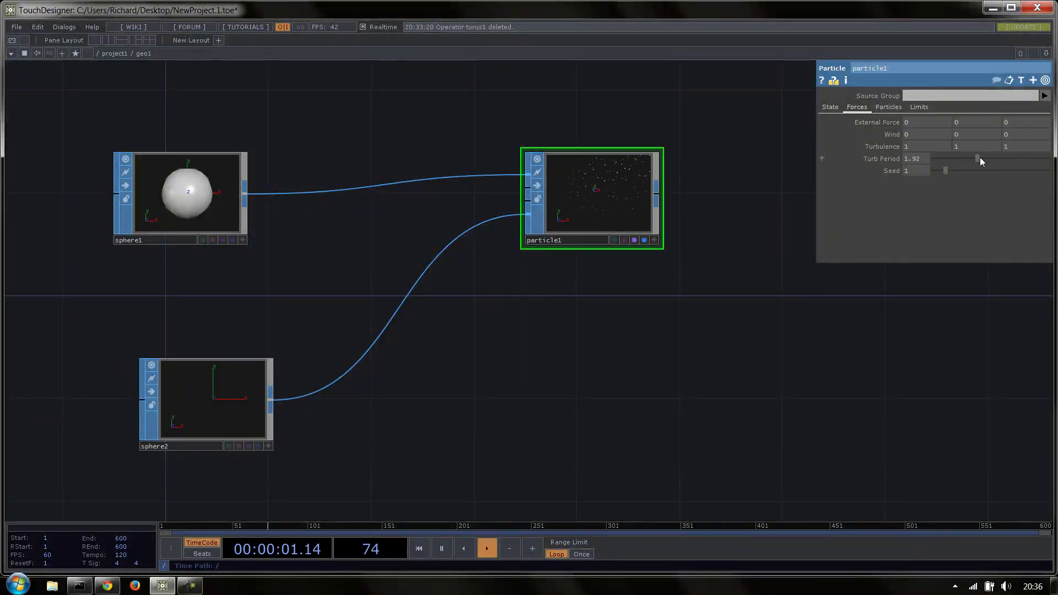
drag(990, 159, 994, 159)
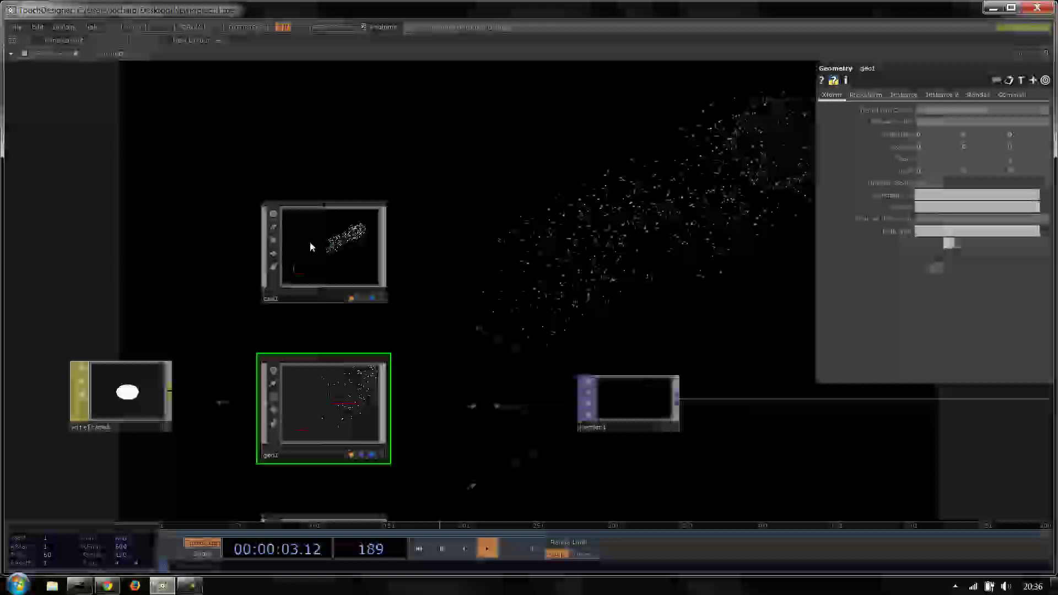
Insert an Over TOP between render1 and null1, fed by render1 on both inputs
drag(570, 304, 521, 313)
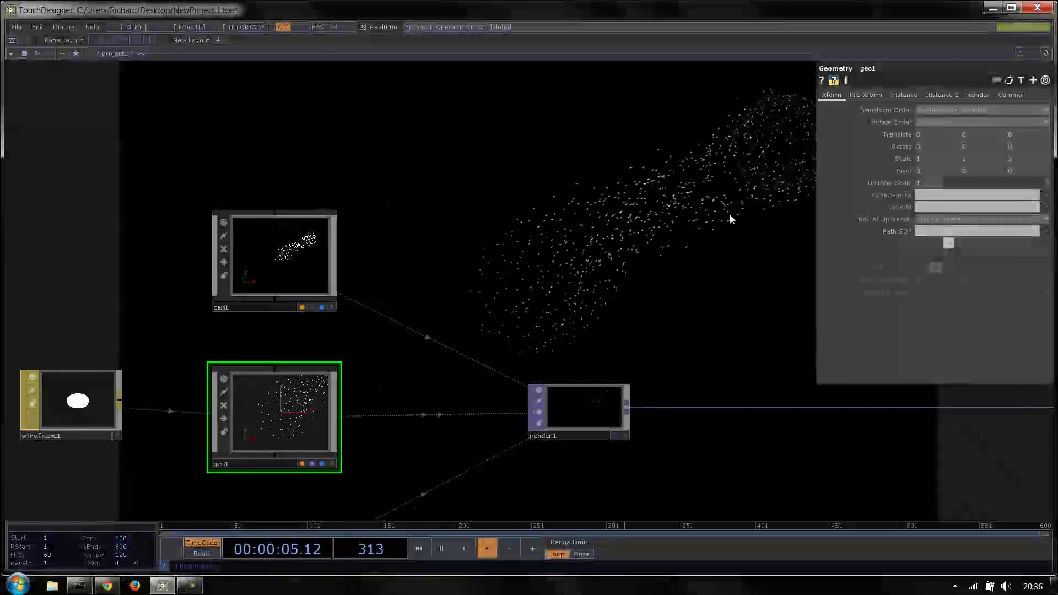
key(p)
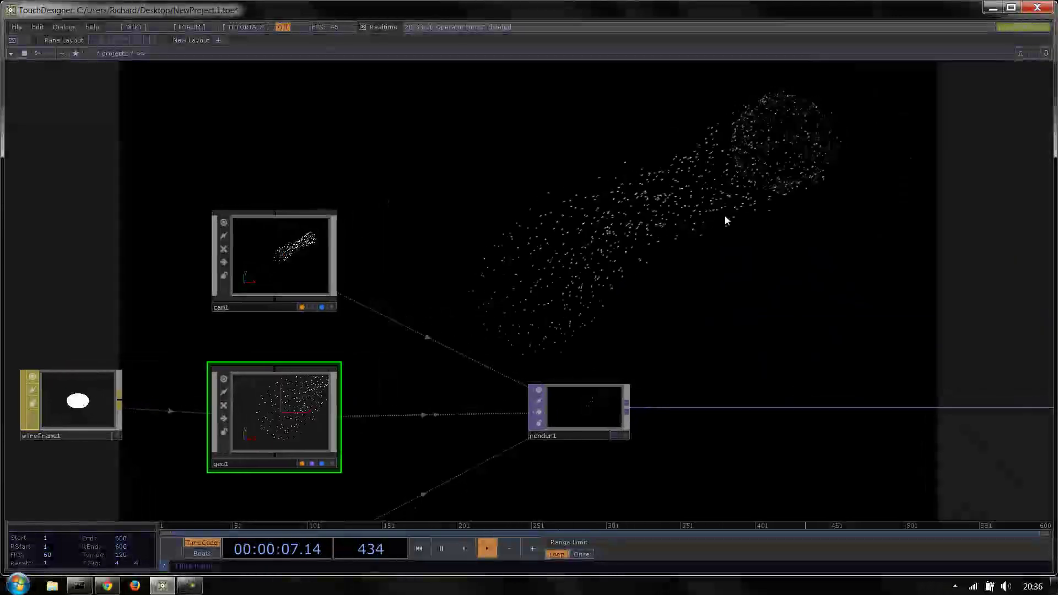
drag(785, 285, 475, 256)
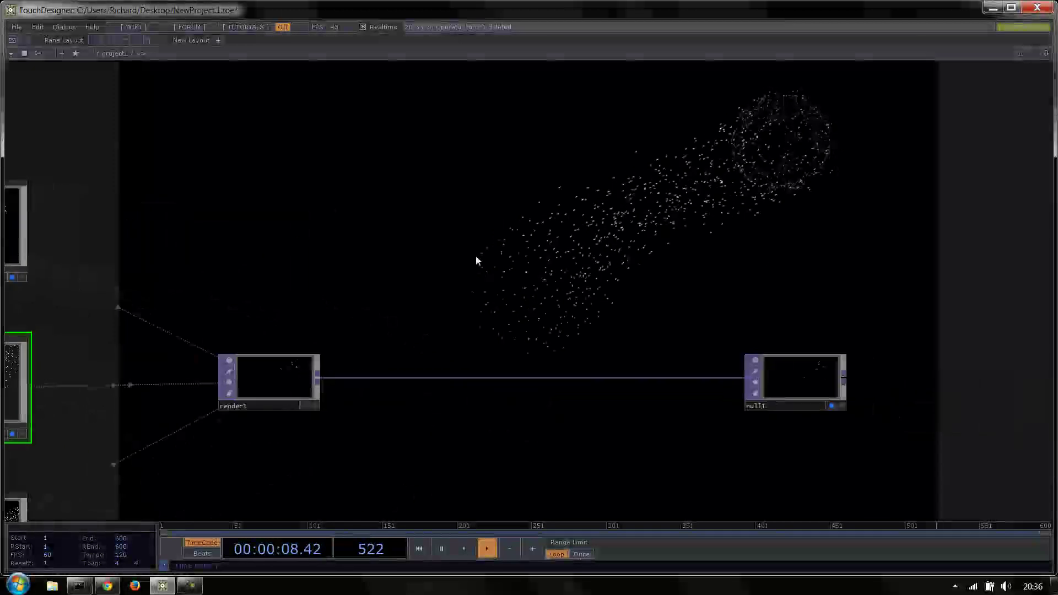
right_click(319, 384)
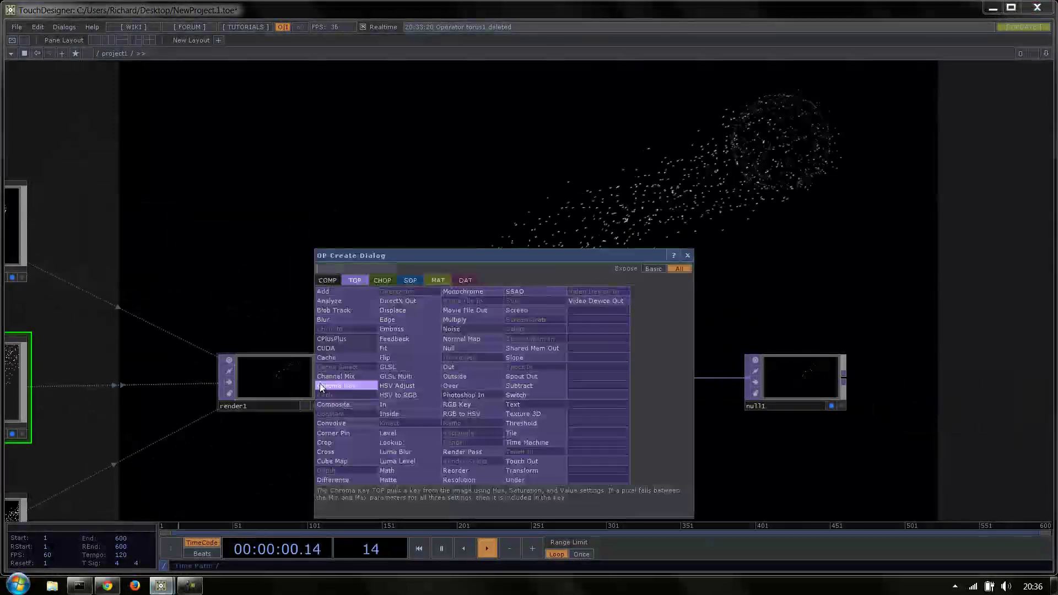
click(465, 385)
drag(391, 397, 494, 403)
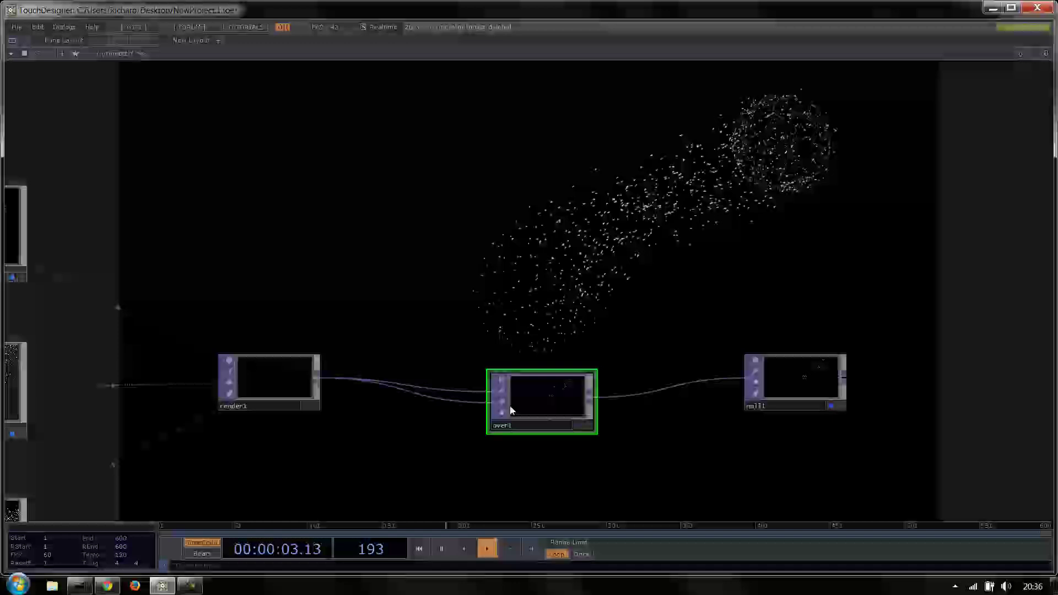
Insert a Feedback TOP between render1 and the first input of over1
right_click(495, 393)
text(fe)
key(Return)
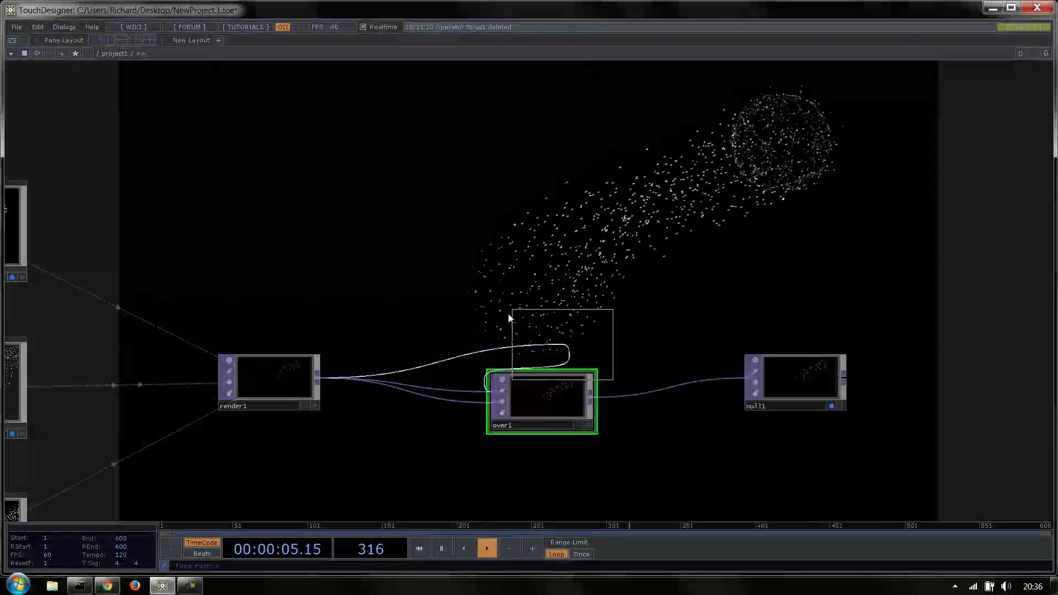
click(366, 263)
Set the Feedback TOP's Target TOP to over1
click(549, 405)
key(p)
drag(554, 406, 929, 118)
click(392, 265)
drag(723, 298, 492, 404)
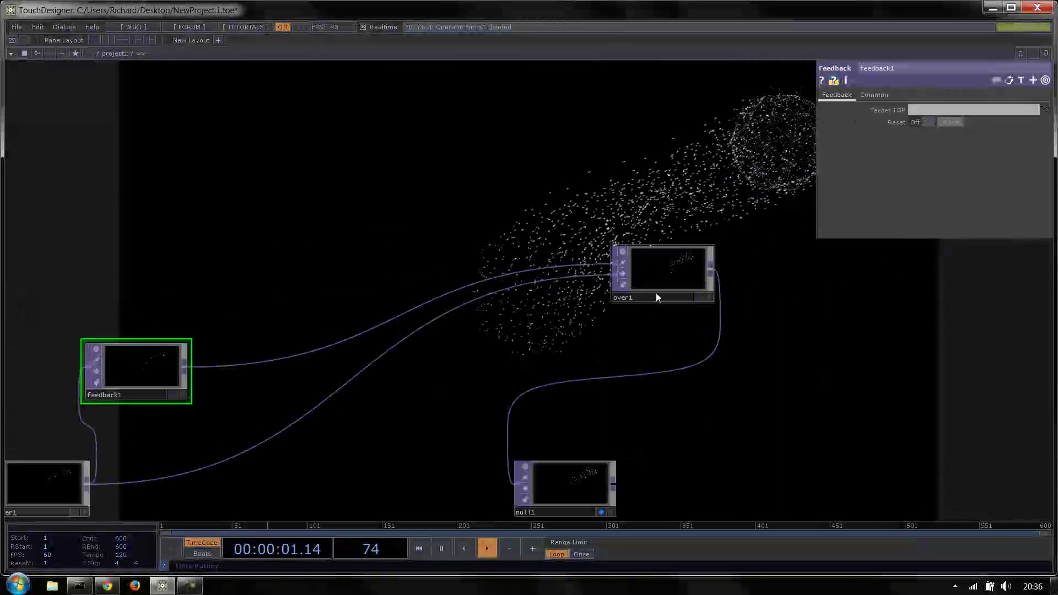
drag(948, 107, 949, 109)
drag(609, 177, 746, 110)
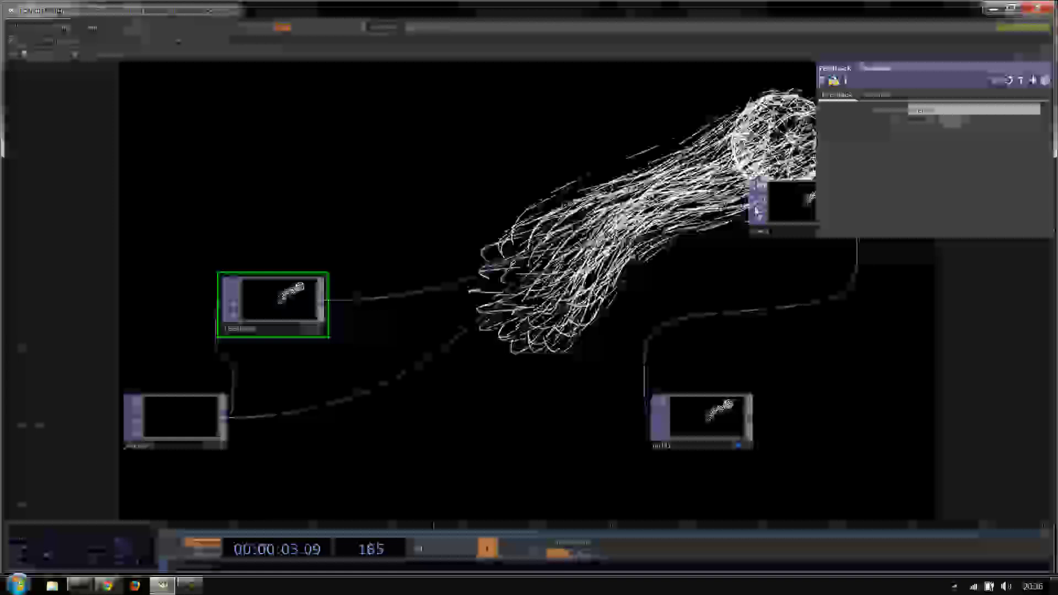
Move over1 back beside null1 and insert a Level TOP between feedback1 and over1
drag(774, 213, 481, 388)
key(Tab)
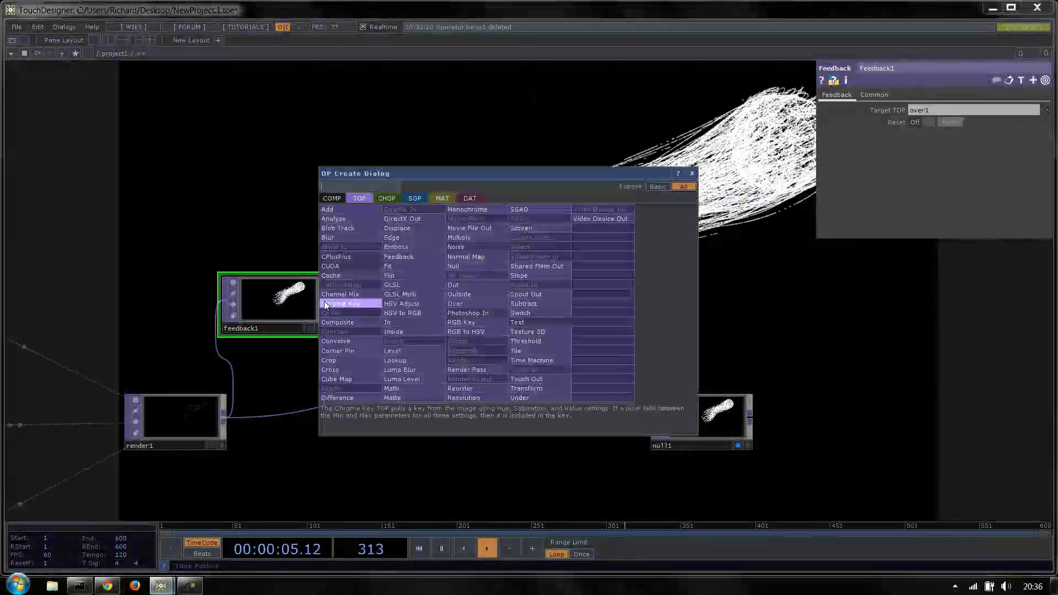
text(l)
click(419, 352)
click(483, 287)
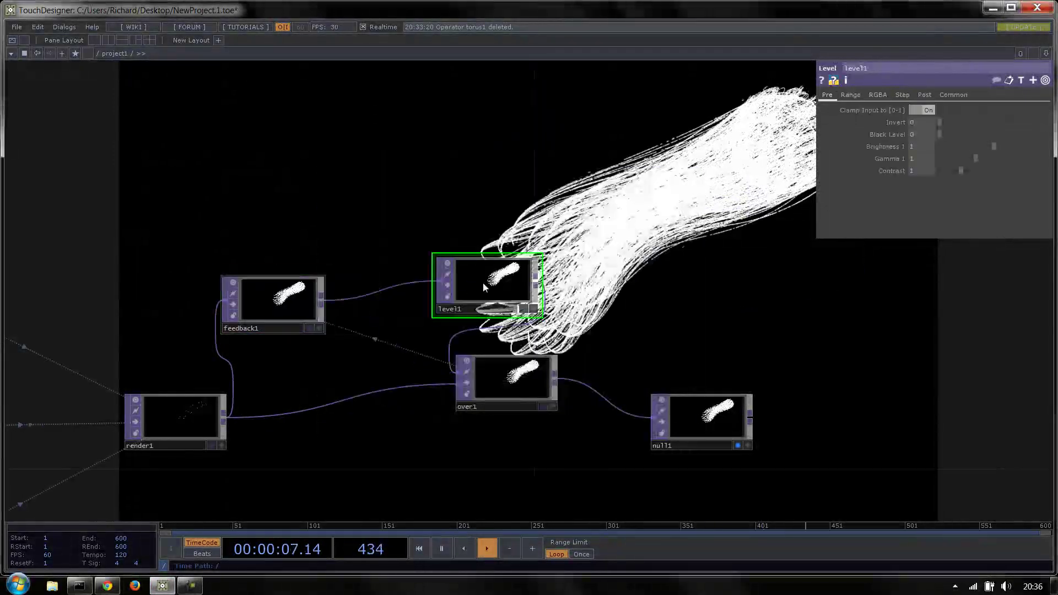
Lower the Level TOP's Opacity slightly below 1 so the particle trails fade, and close its parameters
click(925, 94)
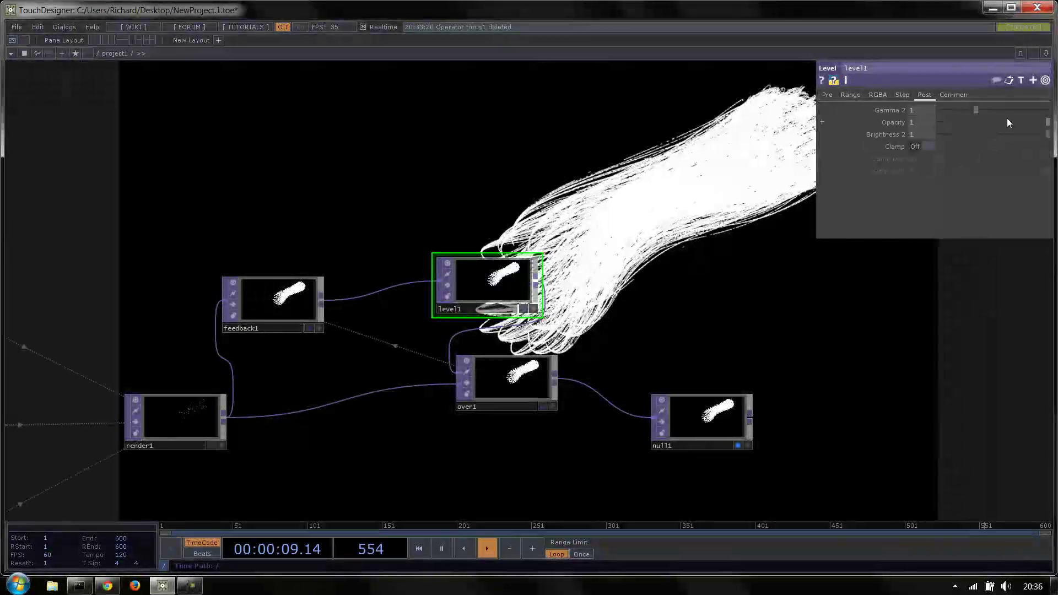
drag(1007, 120, 1032, 117)
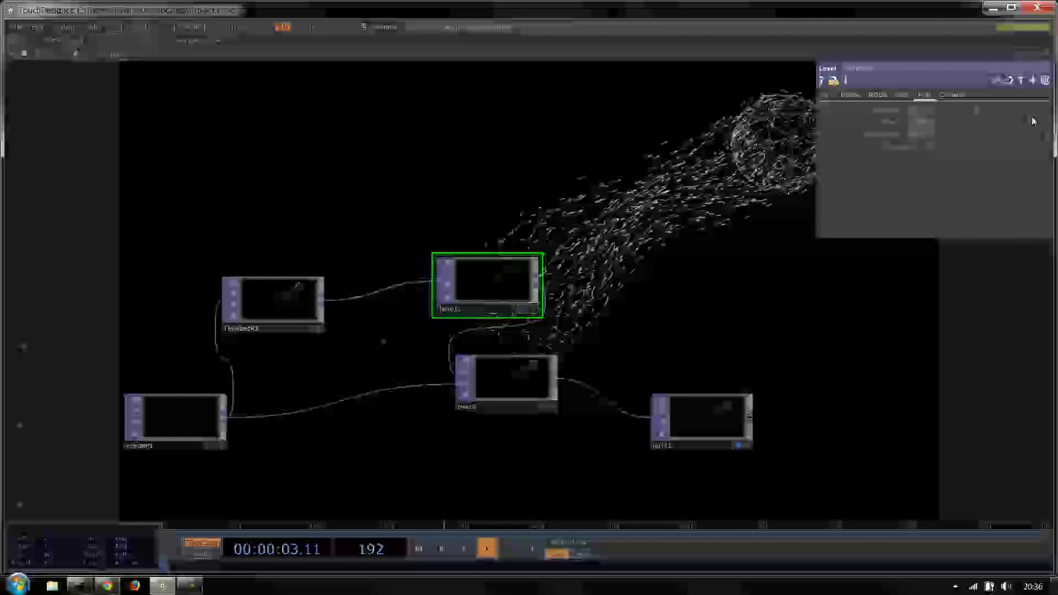
drag(674, 181, 512, 225)
key(p)
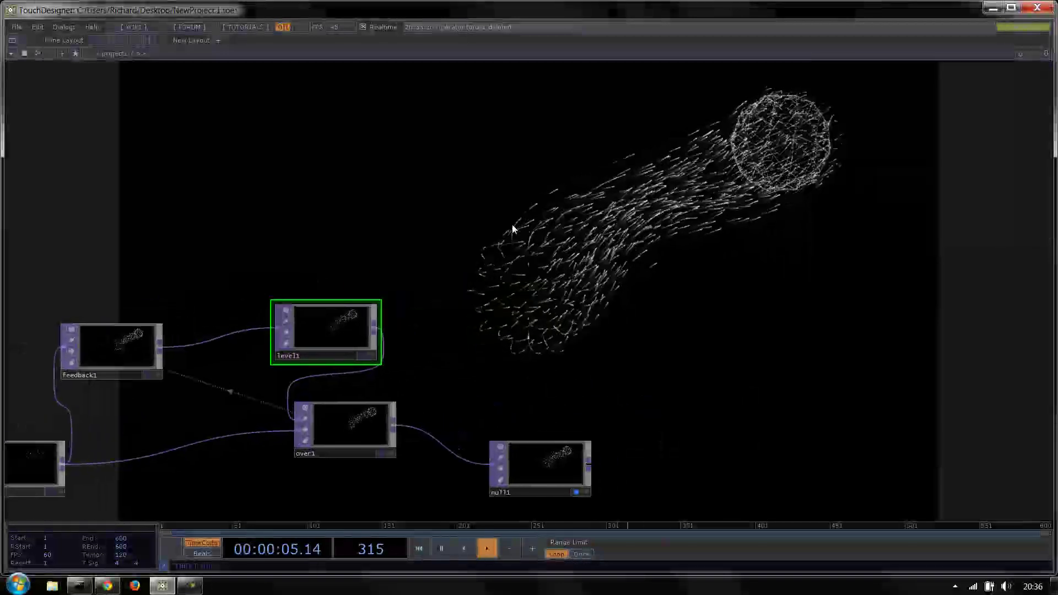
Add a Kinect CHOP in the empty area beside the wireframe material
drag(498, 274, 780, 208)
scroll(780, 208, down, 5)
scroll(600, 194, up, 3)
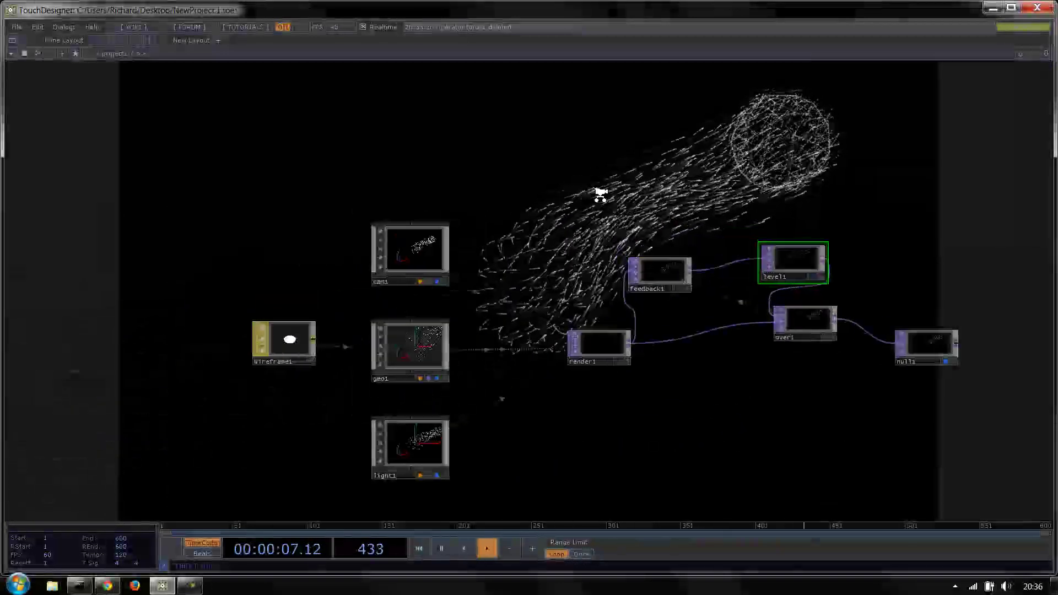
scroll(601, 194, up, 1)
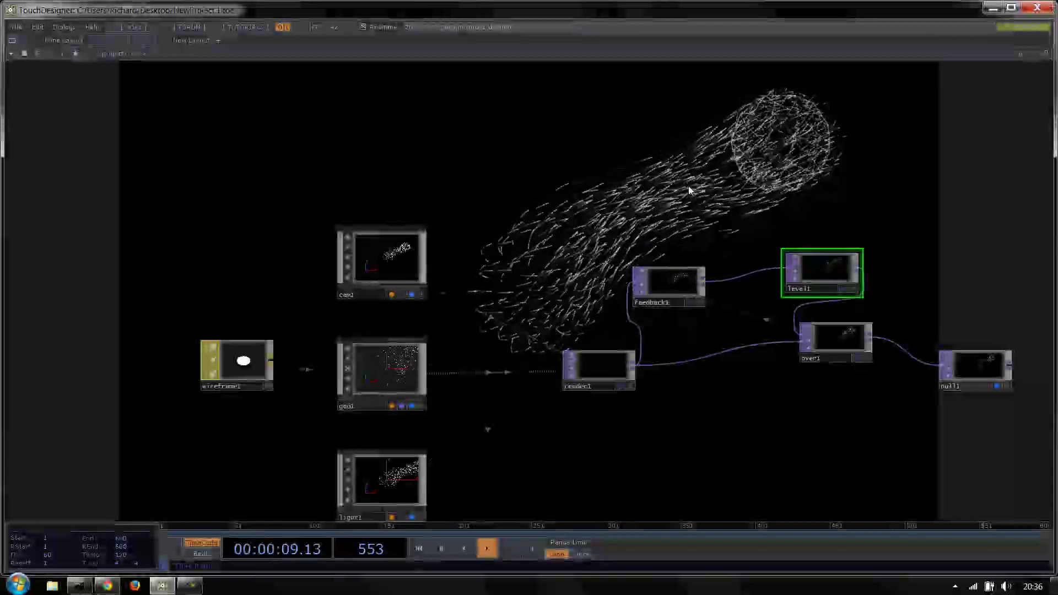
drag(508, 291, 540, 329)
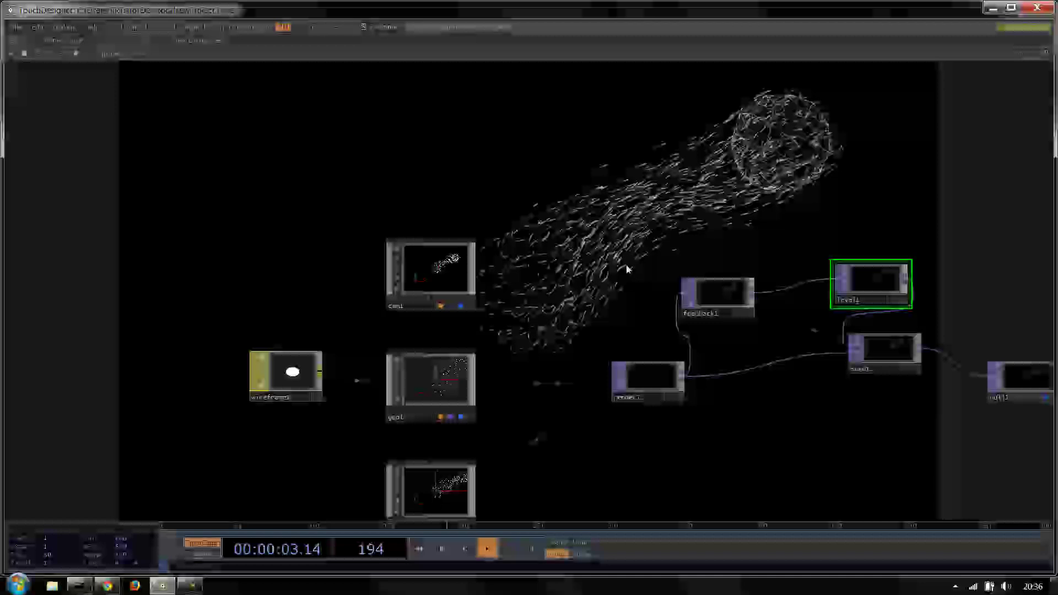
scroll(627, 269, down, 2)
scroll(473, 288, up, 2)
drag(359, 253, 519, 283)
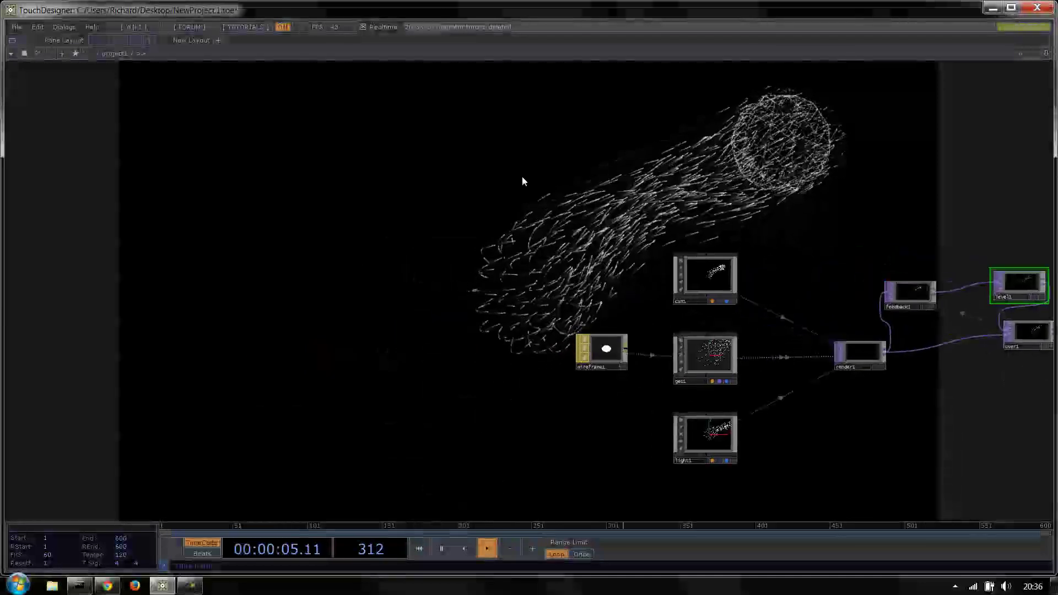
key(Tab)
click(388, 192)
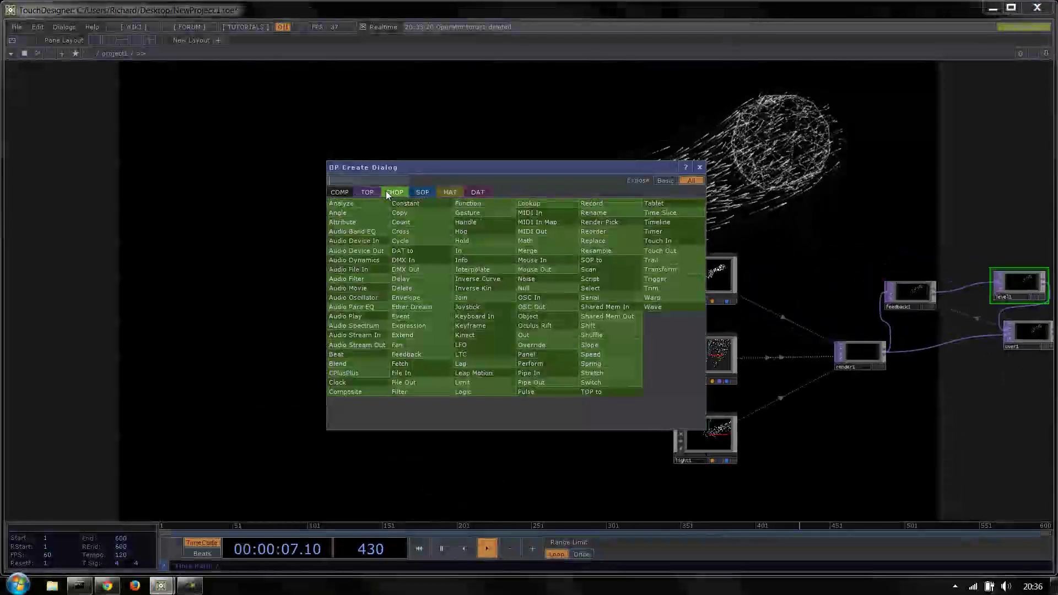
click(462, 331)
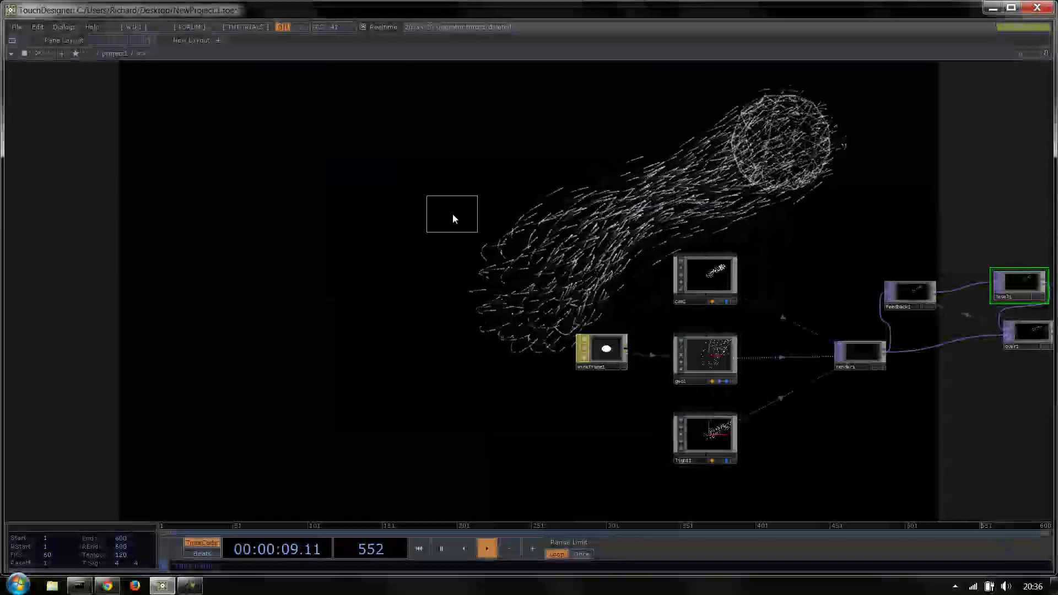
click(454, 219)
Add a Kinect TOP directly above the Kinect CHOP
scroll(452, 215, up, 2)
key(Tab)
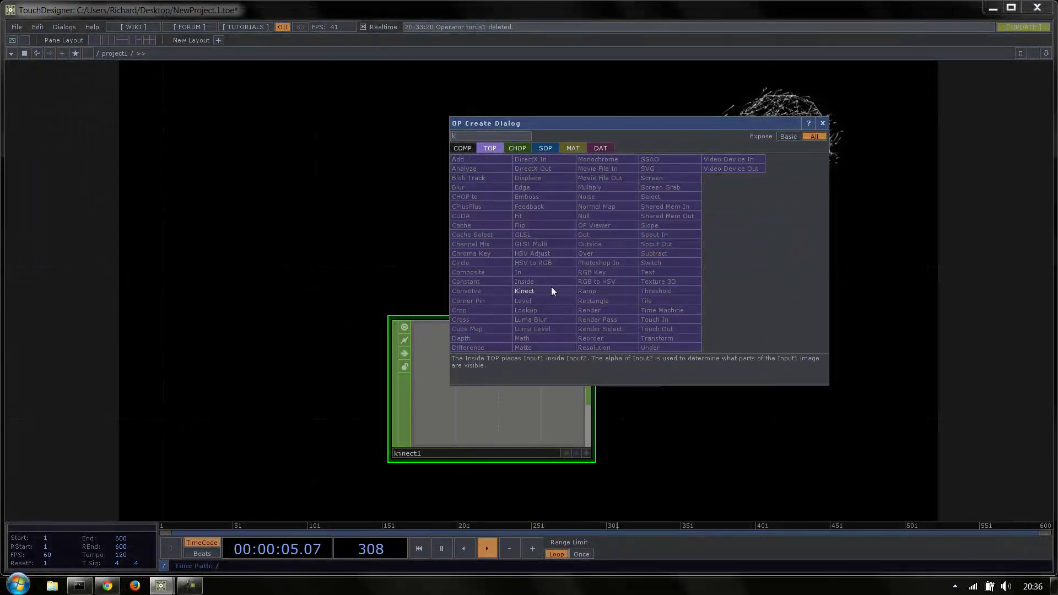
click(552, 289)
click(494, 187)
Set the Hardware Version of both the Kinect CHOP and the Kinect TOP to Version 1 and view the depth image
key(p)
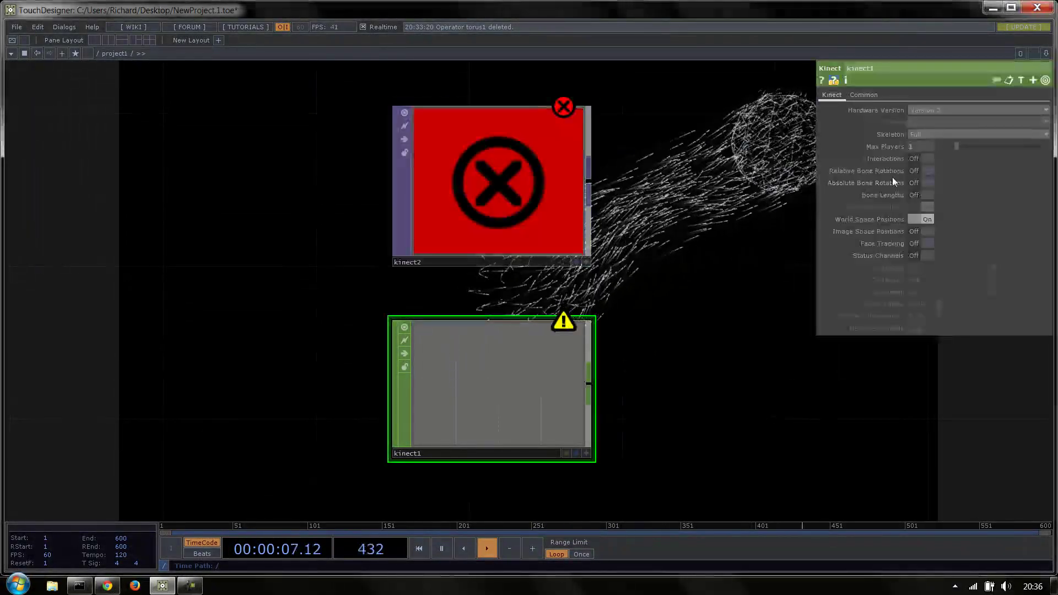
click(925, 120)
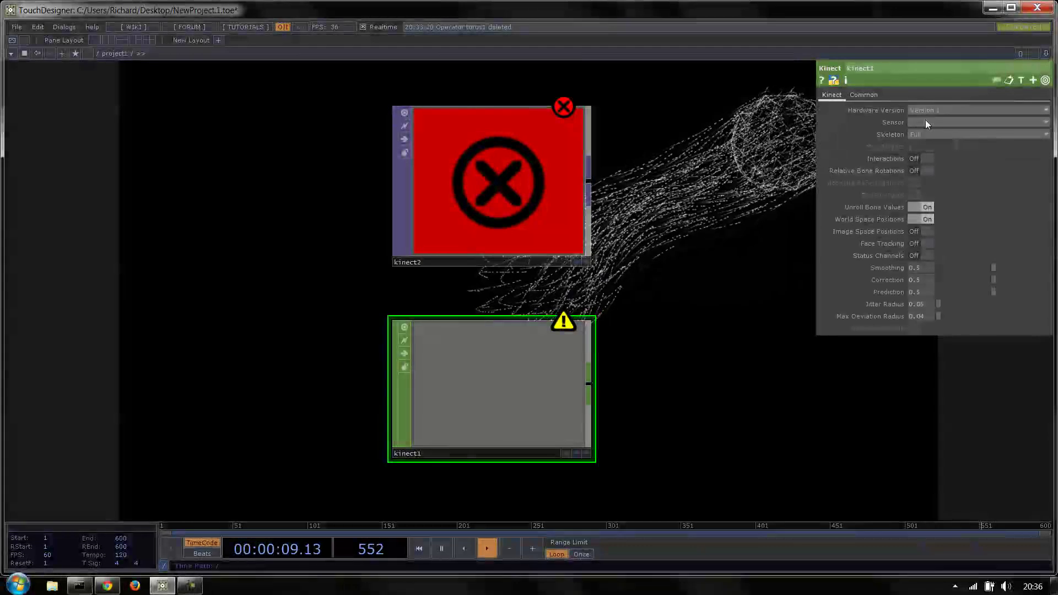
click(517, 148)
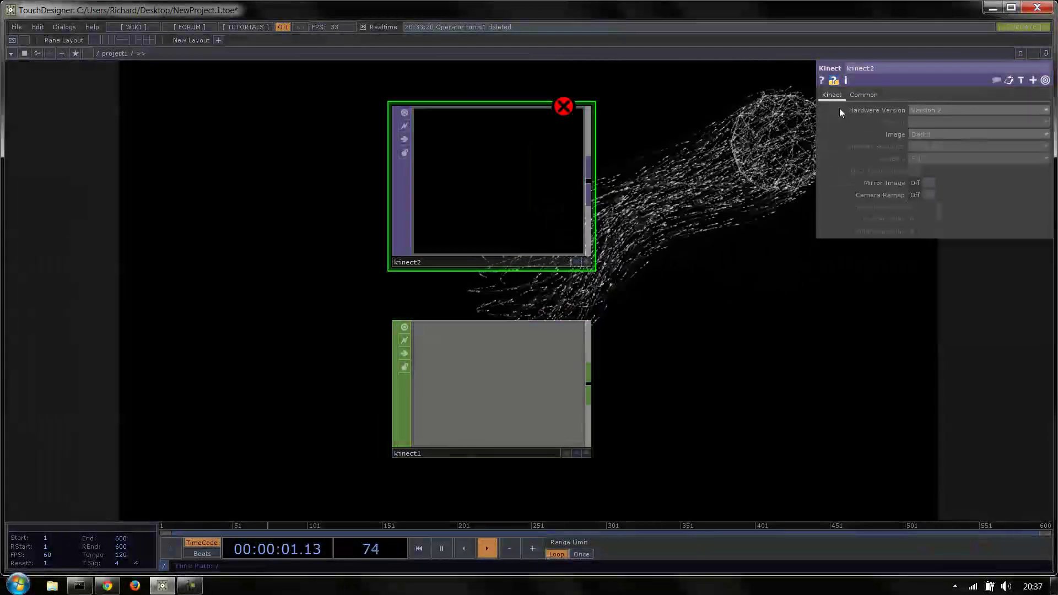
click(937, 108)
click(931, 121)
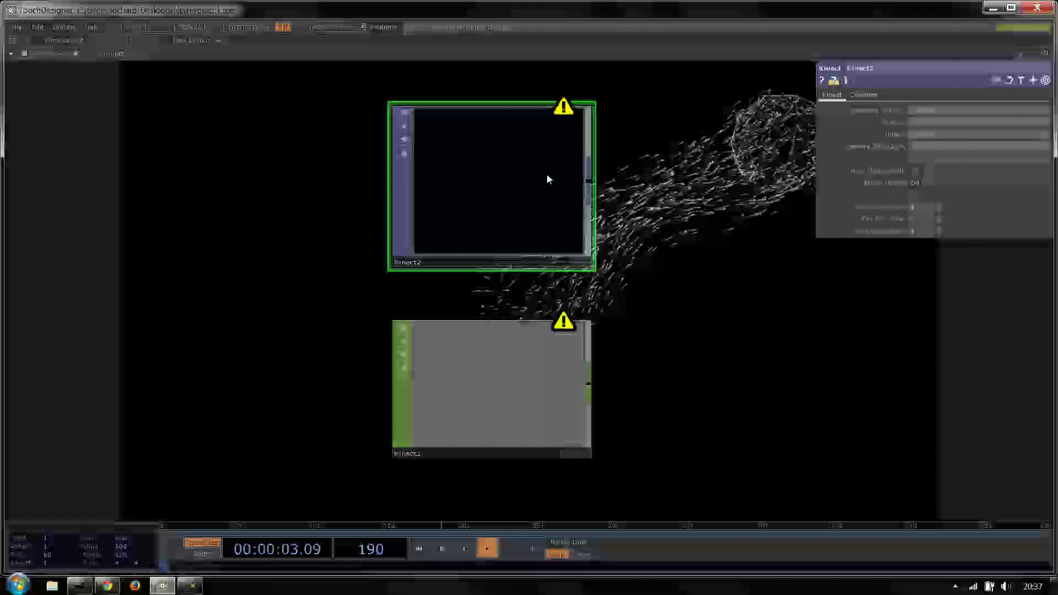
scroll(535, 180, up, 3)
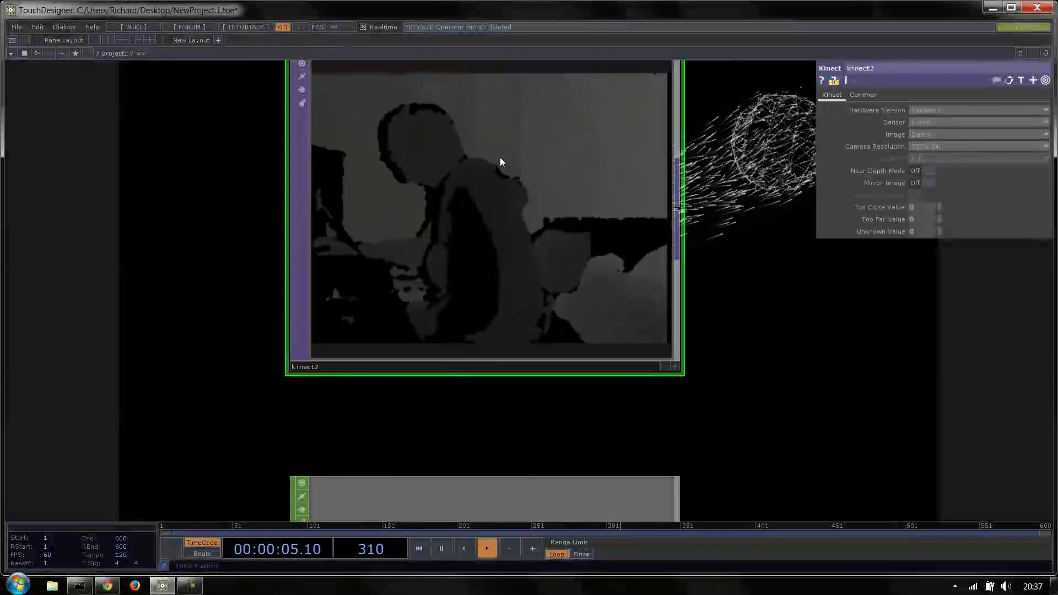
scroll(628, 164, down, 1)
scroll(627, 163, down, 3)
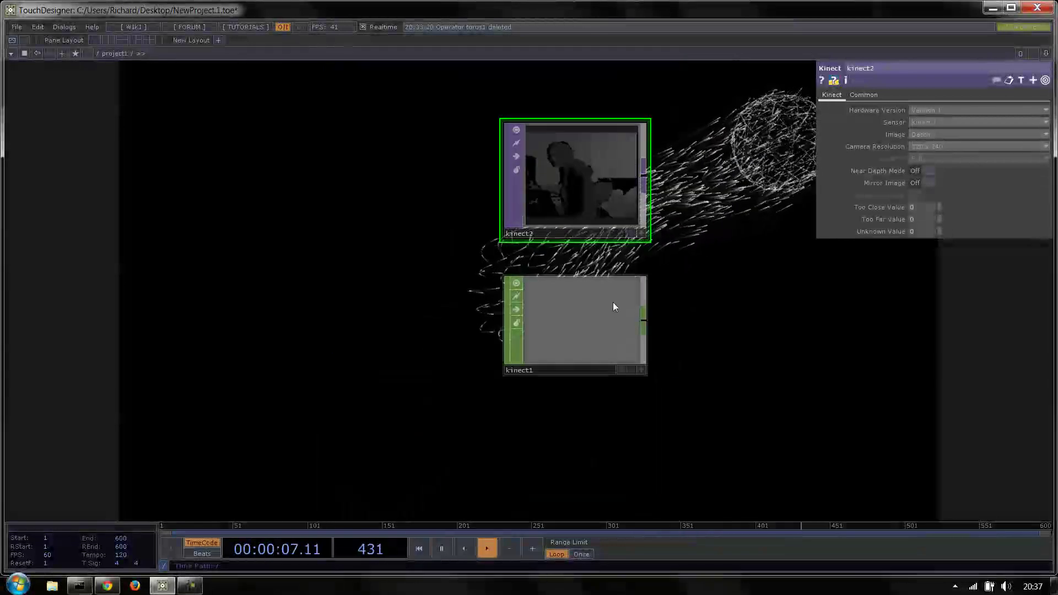
Set the Kinect CHOP's Skeleton mode to Seated
click(601, 339)
scroll(555, 312, up, 3)
scroll(554, 312, down, 3)
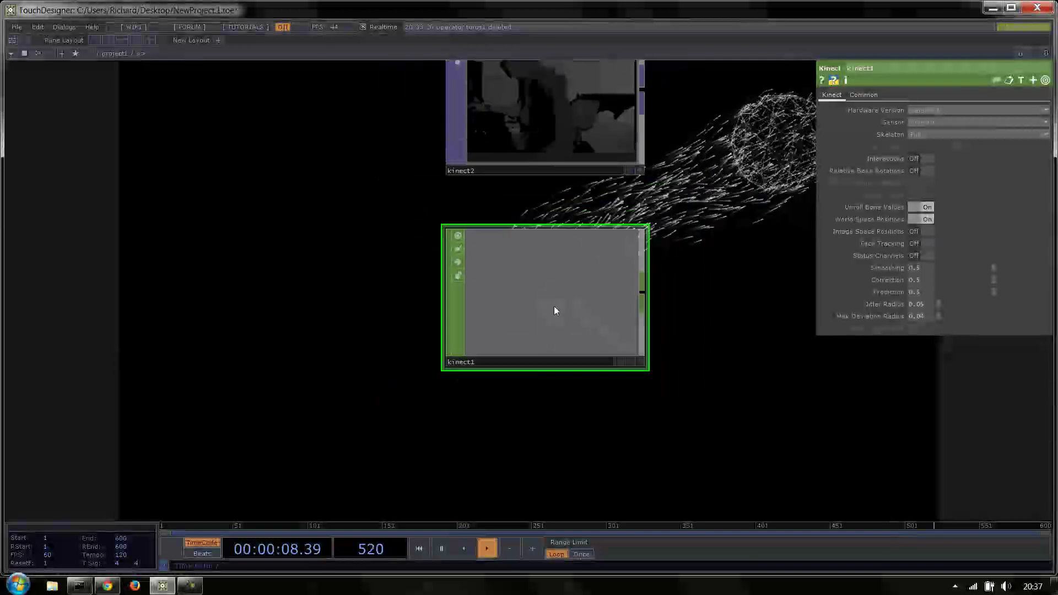
click(929, 134)
click(924, 155)
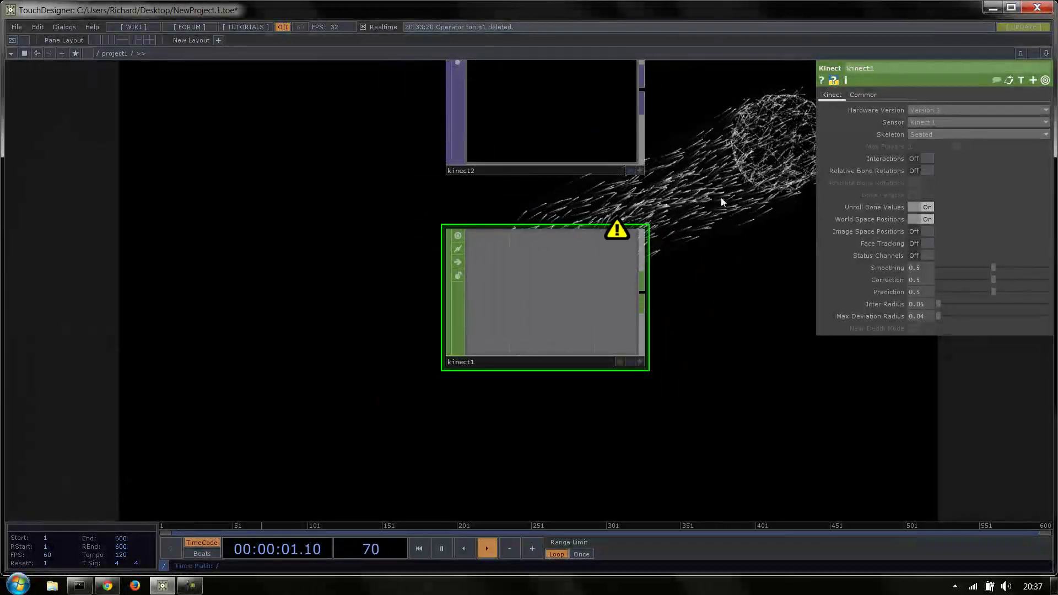
Turn on Face Tracking and Near Depth Mode for the Kinect CHOP
scroll(633, 76, up, 3)
drag(729, 200, 635, 178)
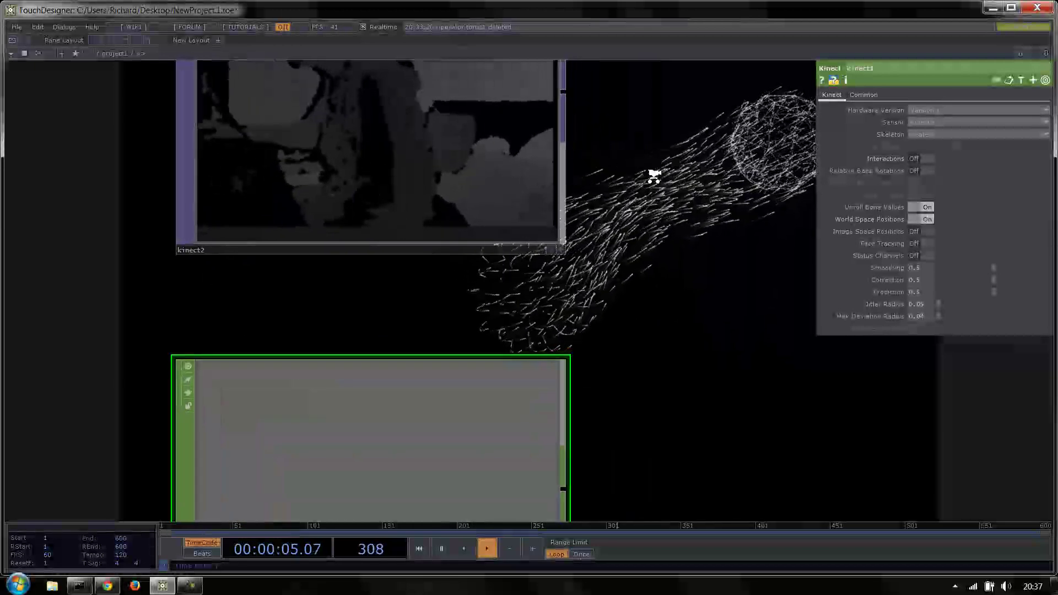
scroll(639, 209, down, 3)
scroll(624, 241, up, 3)
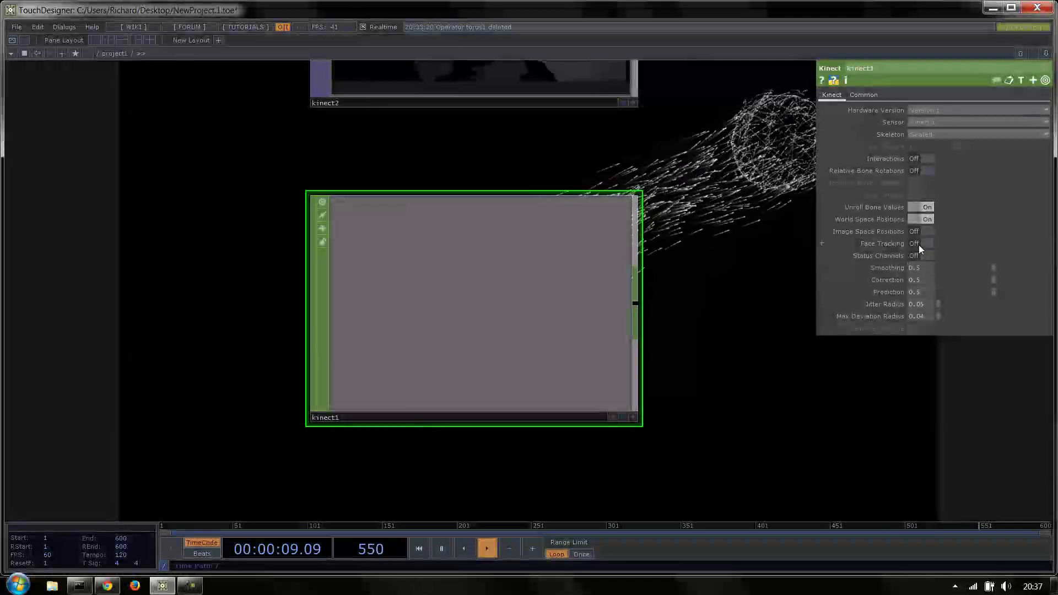
click(921, 329)
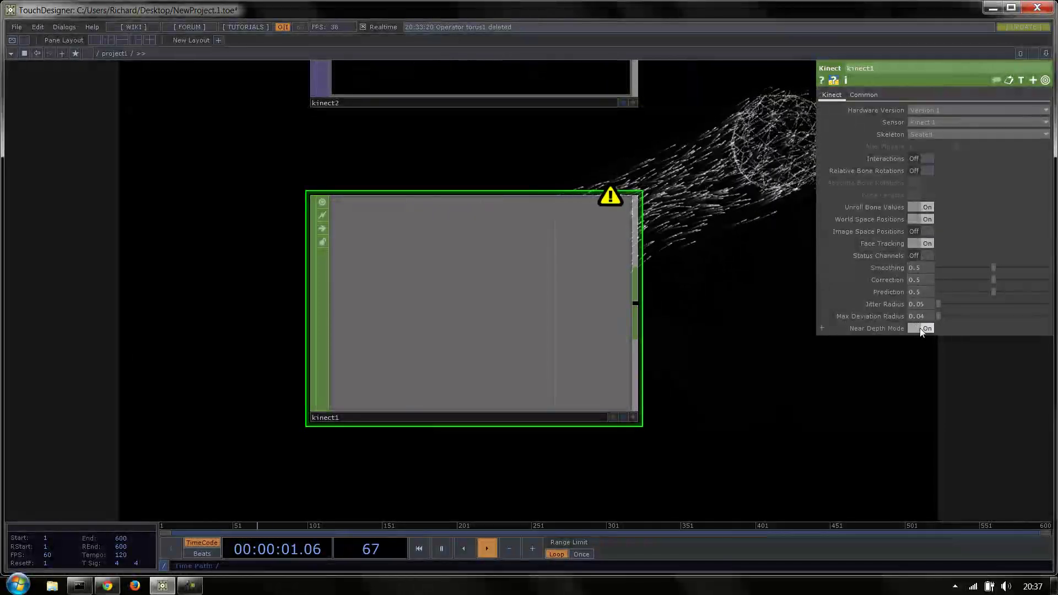
drag(849, 416, 881, 423)
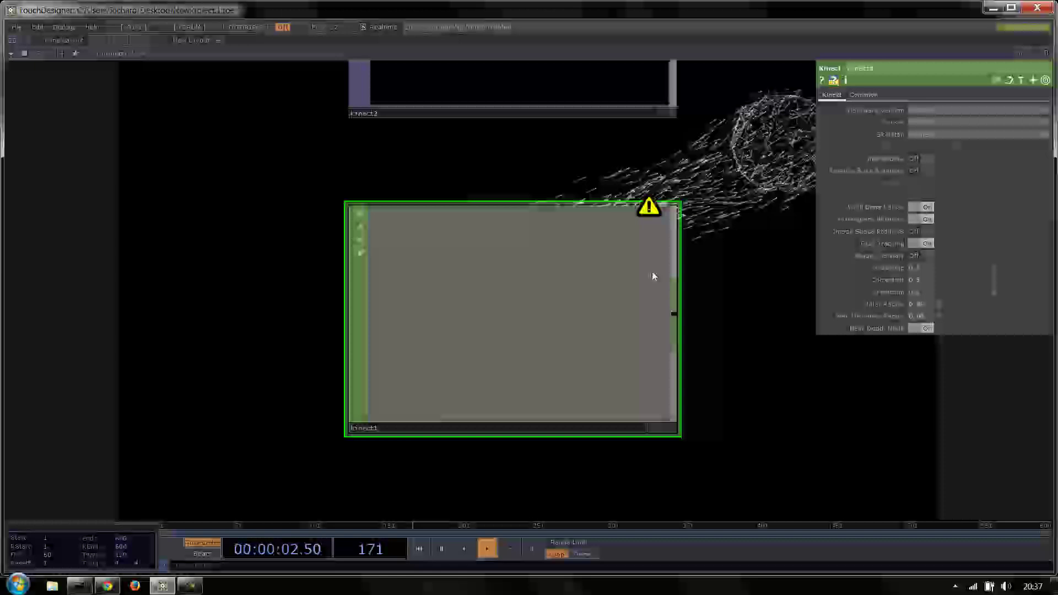
Examine the Kinect CHOP's channel display and the Kinect TOP's depth image up close
scroll(653, 271, down, 3)
scroll(606, 282, up, 4)
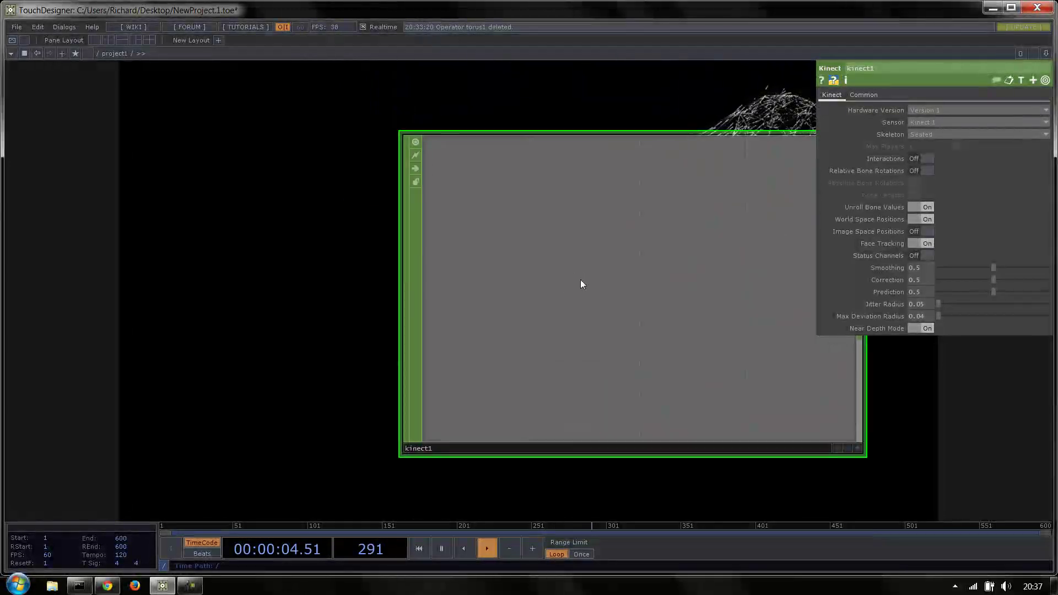
scroll(589, 274, down, 1)
scroll(619, 260, down, 3)
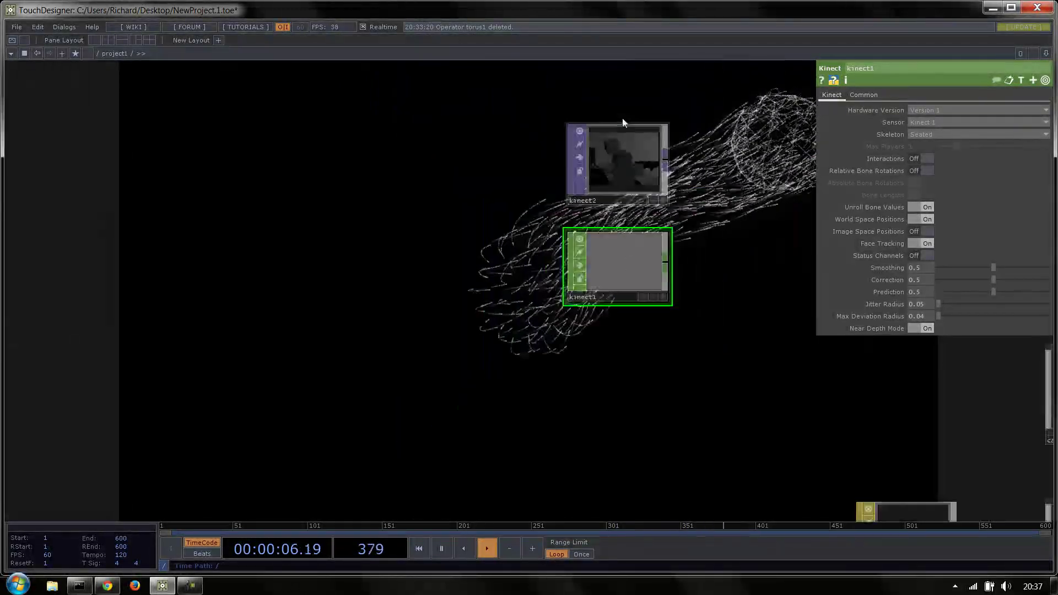
click(632, 160)
scroll(633, 130, up, 3)
scroll(632, 130, up, 2)
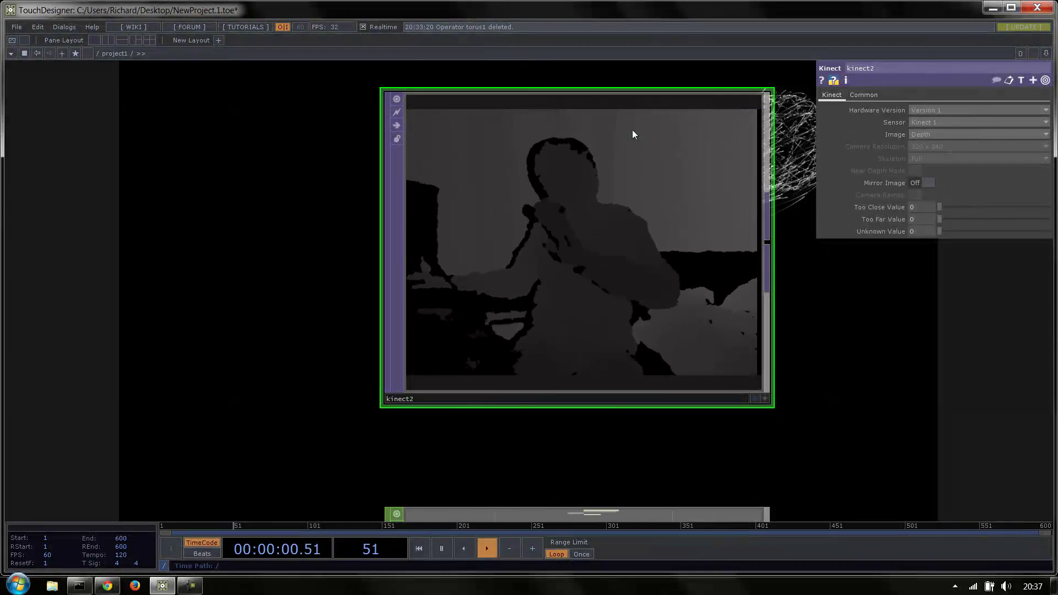
Display the Kinect TOP's depth image in the network background alongside the particle render
scroll(324, 224, down, 3)
drag(604, 179, 538, 101)
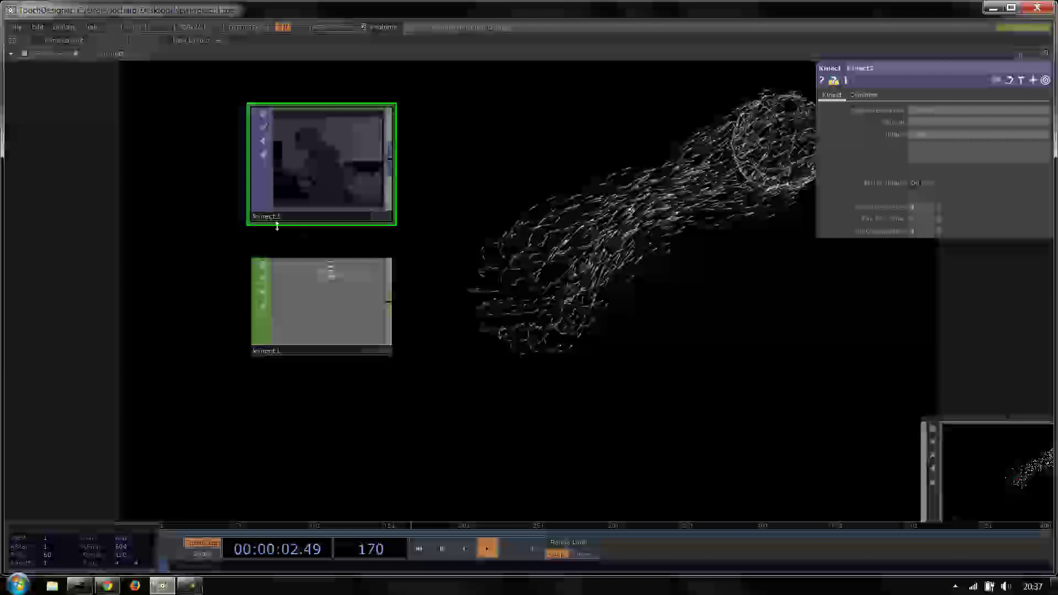
scroll(320, 155, up, 1)
scroll(248, 273, down, 3)
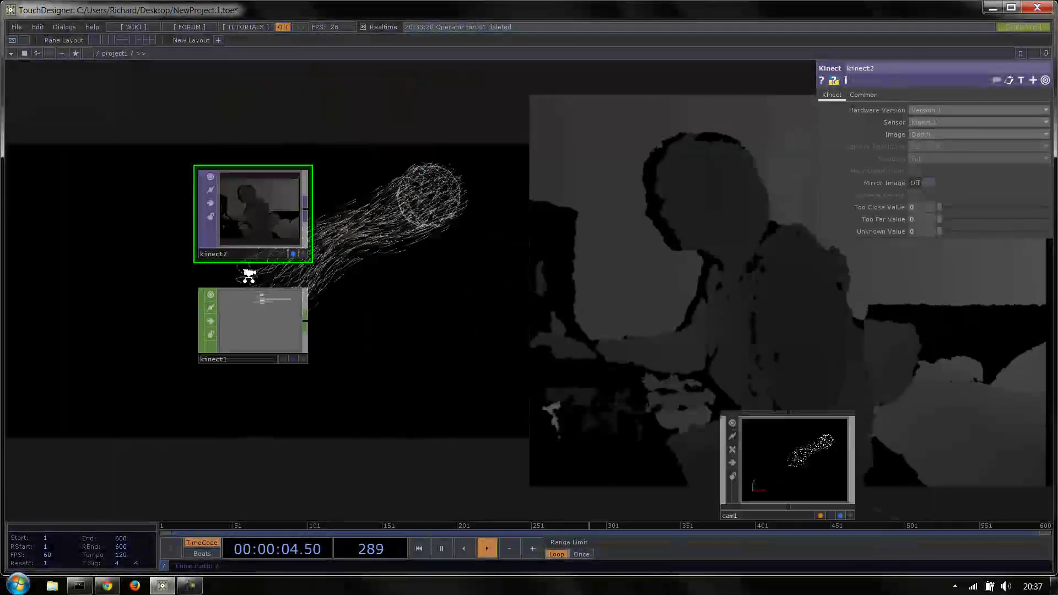
scroll(244, 305, up, 3)
Add a Select CHOP connected to the Kinect CHOP's output and place it beside the Kinect CHOP
click(237, 291)
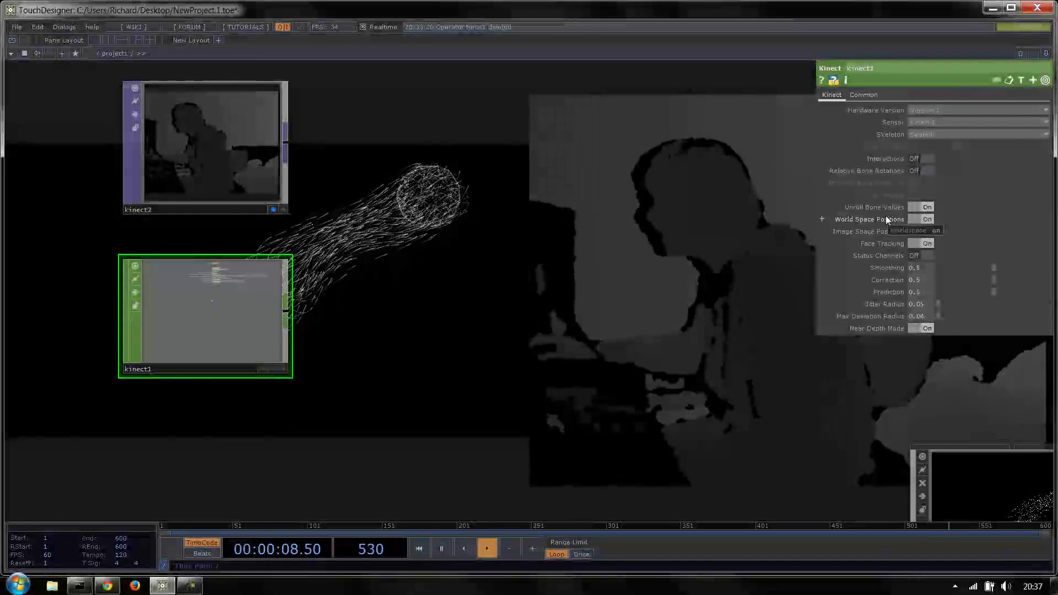
scroll(220, 331, up, 5)
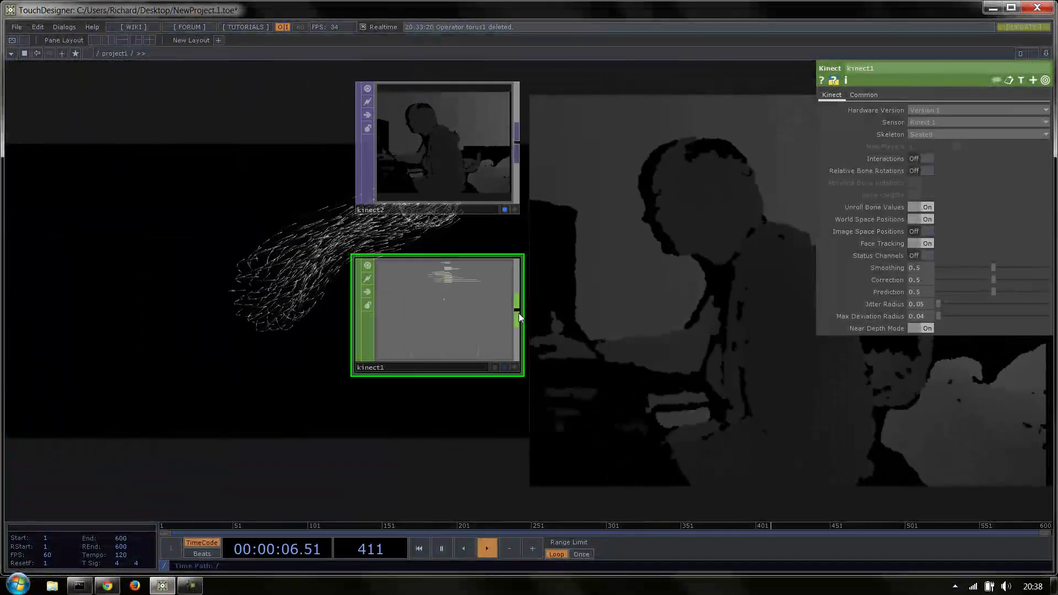
scroll(634, 295, up, 3)
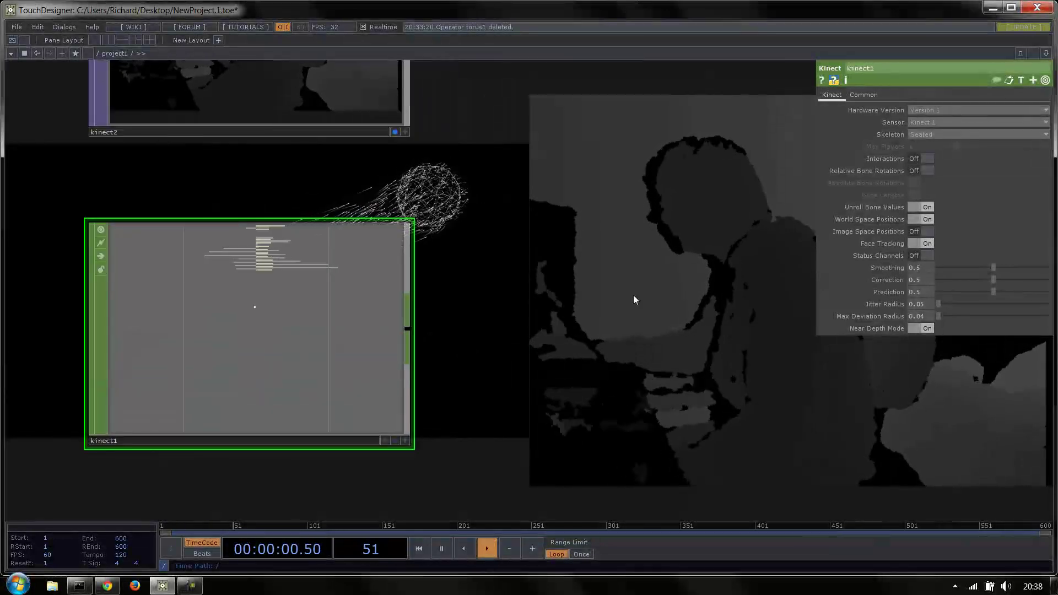
drag(510, 232, 444, 239)
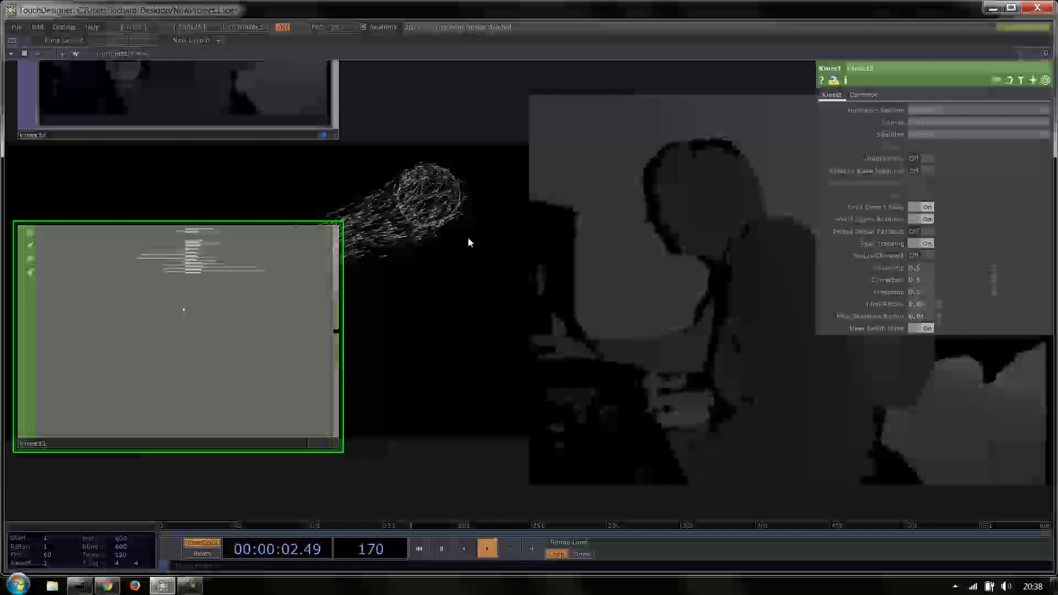
right_click(333, 335)
click(598, 331)
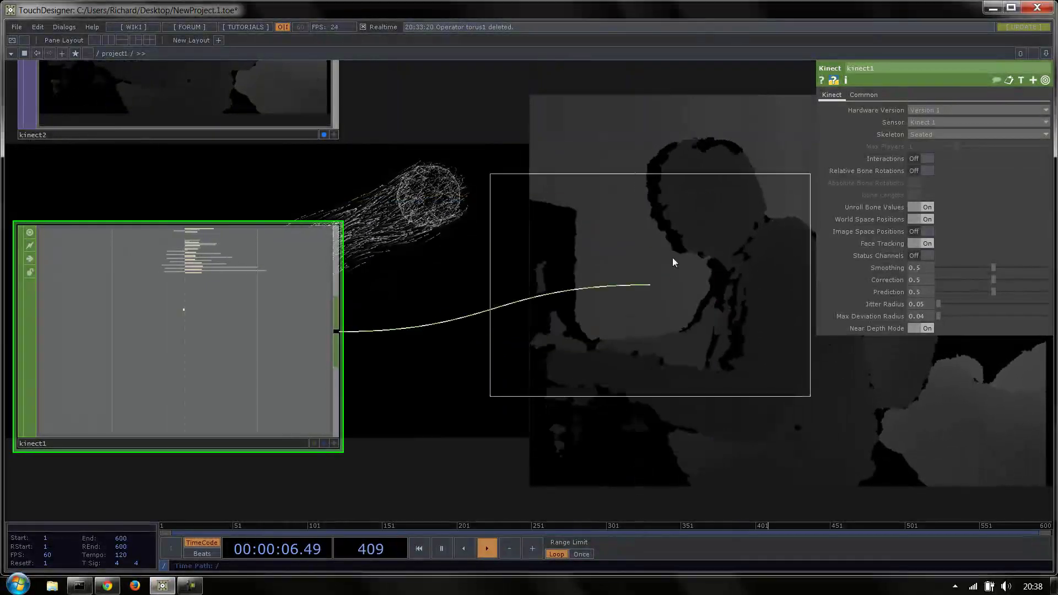
click(673, 257)
drag(751, 398, 523, 430)
Set the Select CHOP's Channel Names to *hand_r* and view the selected channels up close
drag(532, 262, 595, 199)
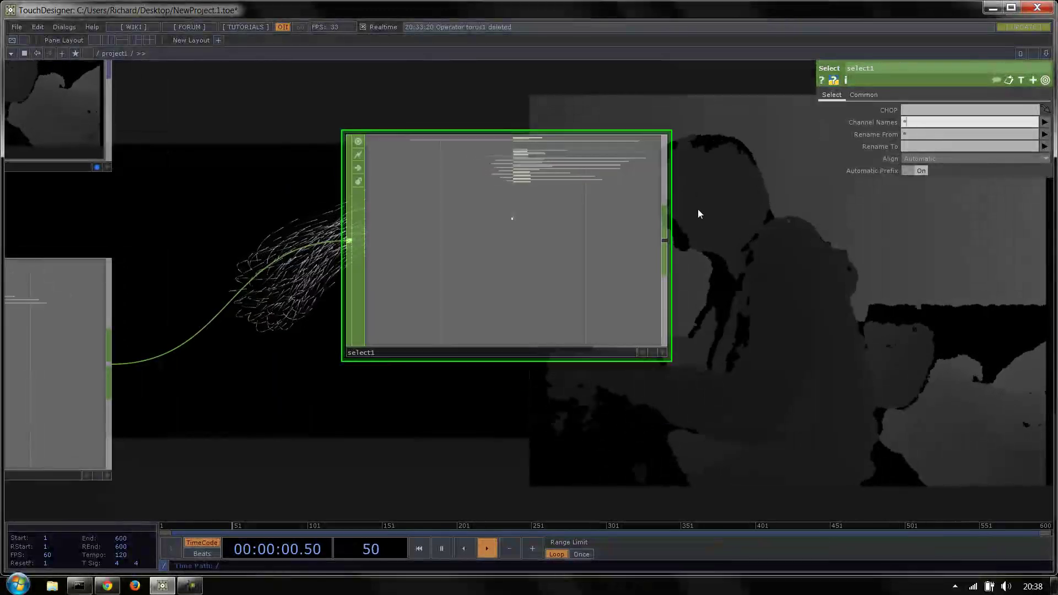
text(hand_R)
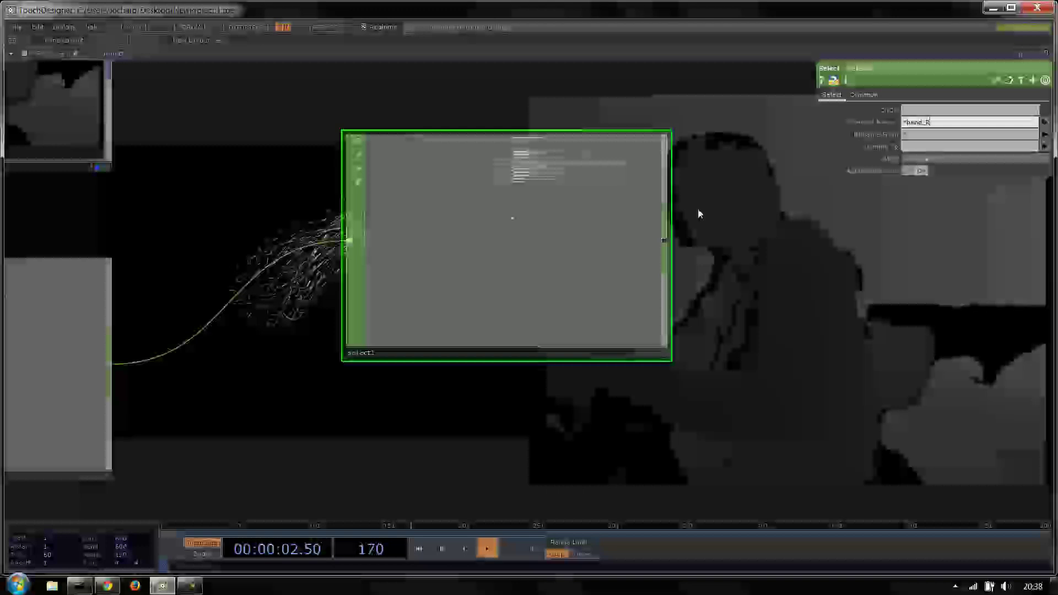
text(*)
key(Return)
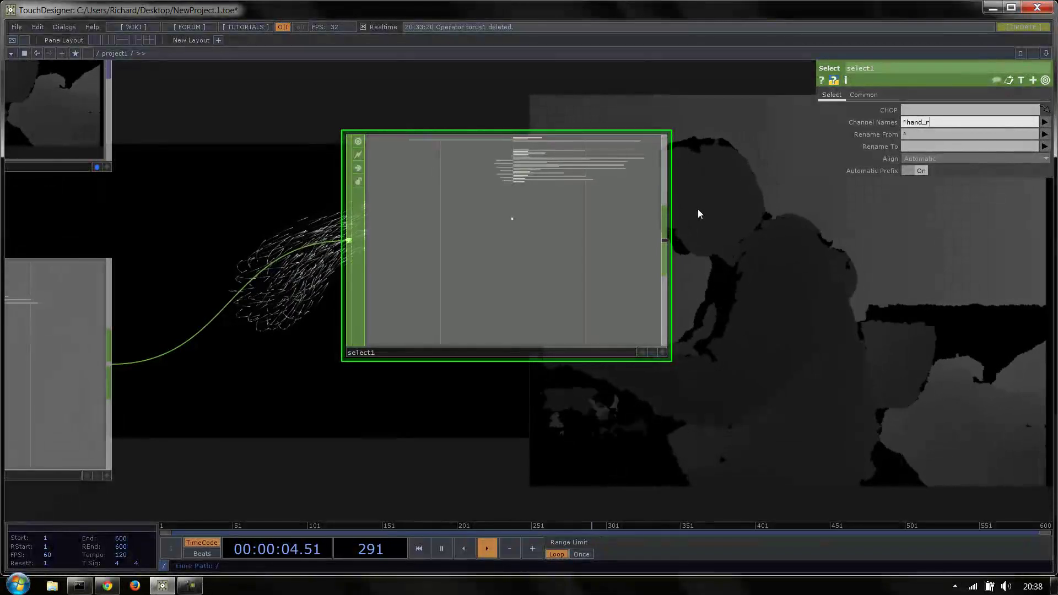
scroll(698, 211, up, 4)
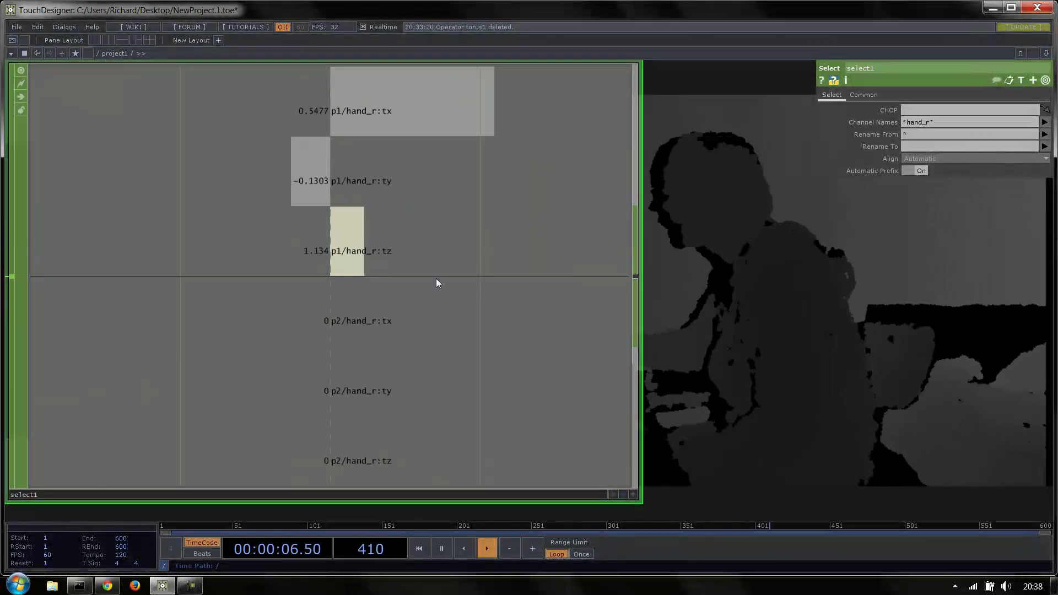
scroll(437, 280, down, 4)
scroll(332, 268, up, 2)
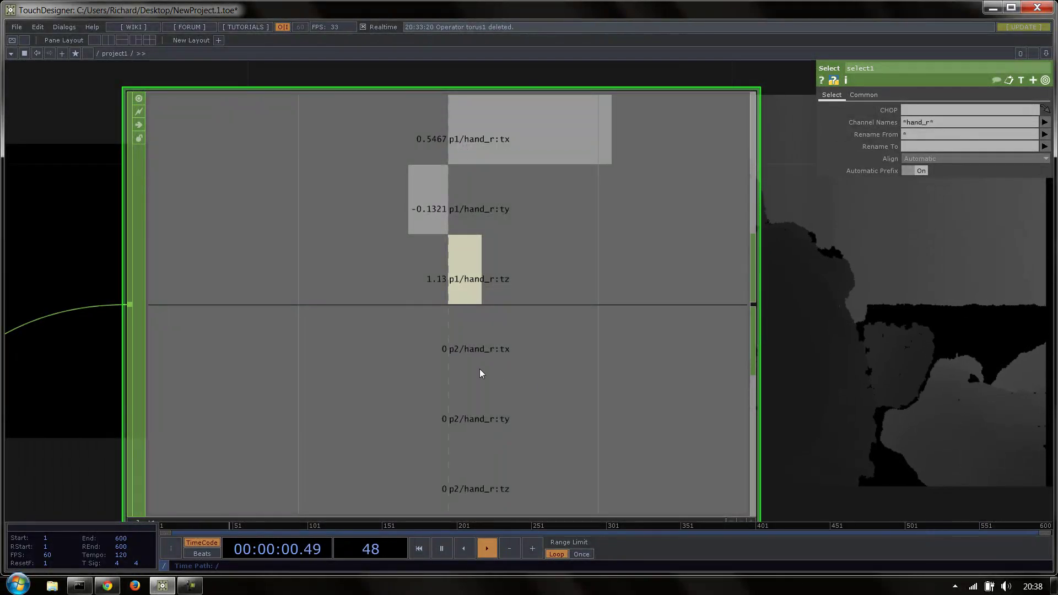
Limit the Select CHOP to the first player's right hand by setting Channel Names to p1/hand_r*
scroll(480, 369, down, 5)
scroll(474, 331, up, 4)
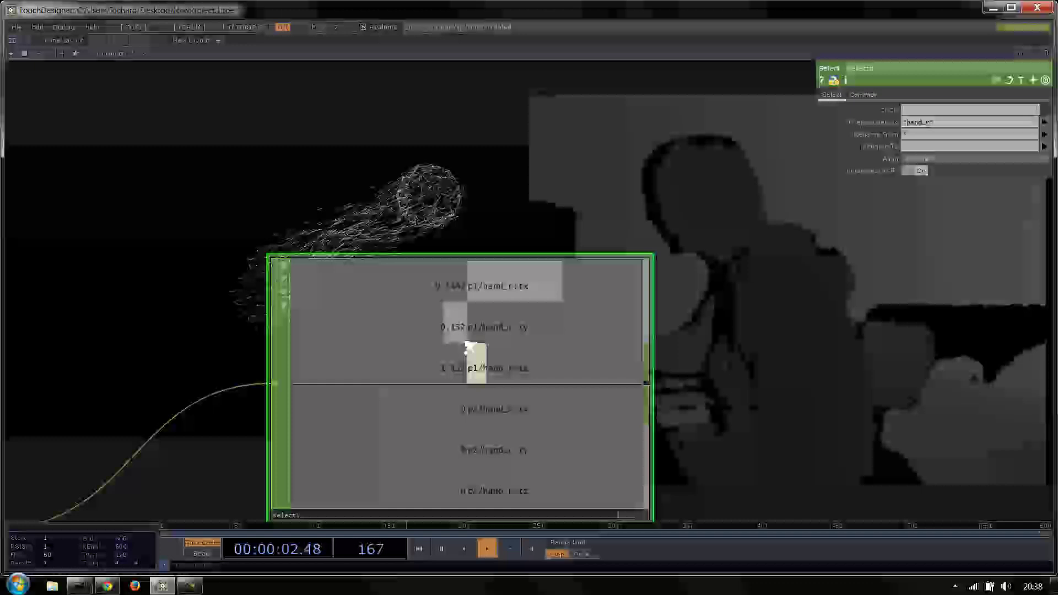
scroll(468, 348, up, 2)
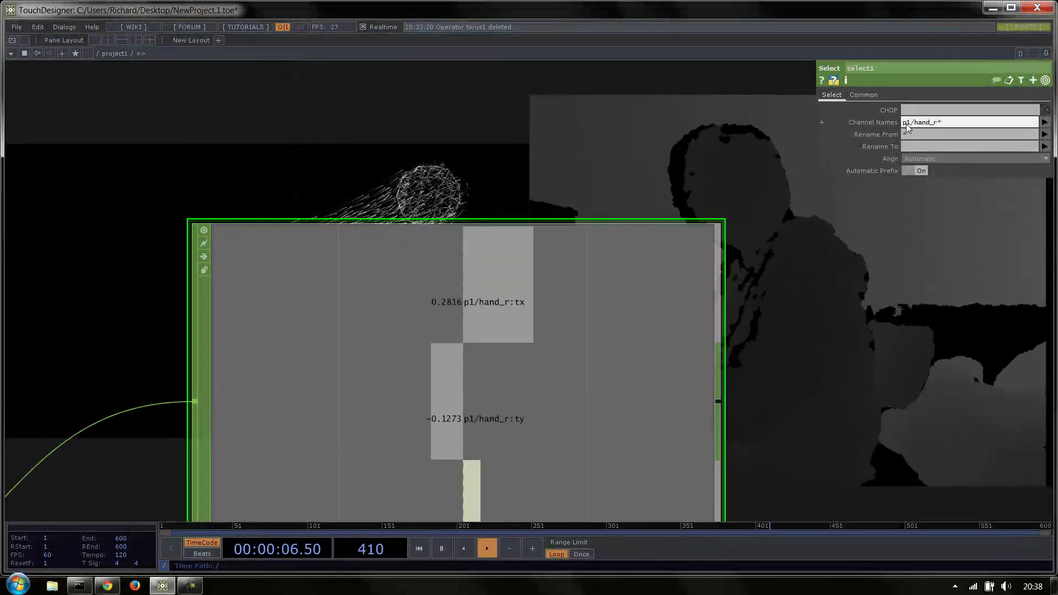
scroll(648, 182, down, 3)
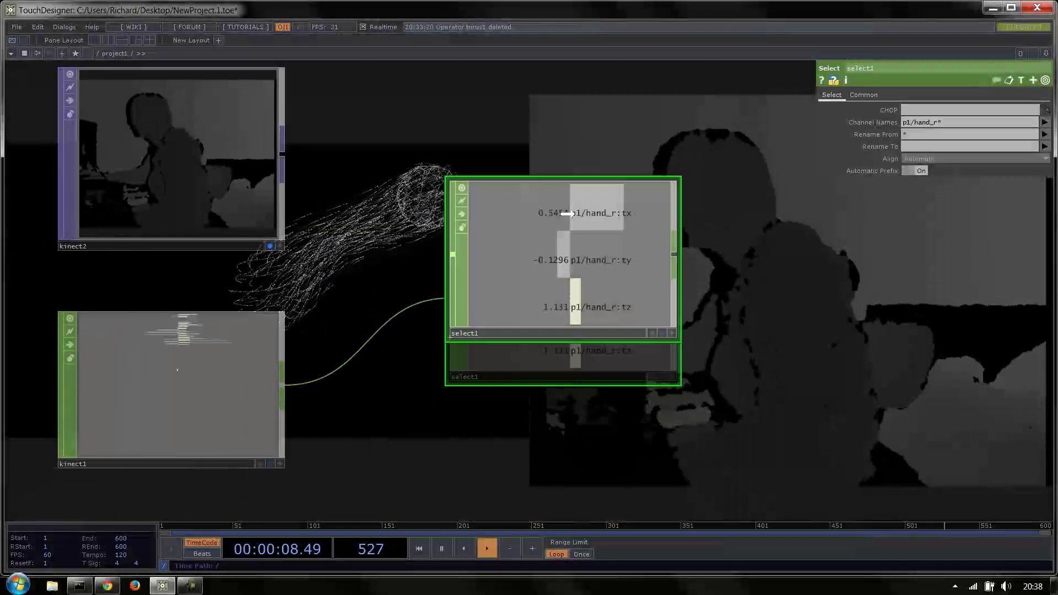
scroll(574, 288, up, 3)
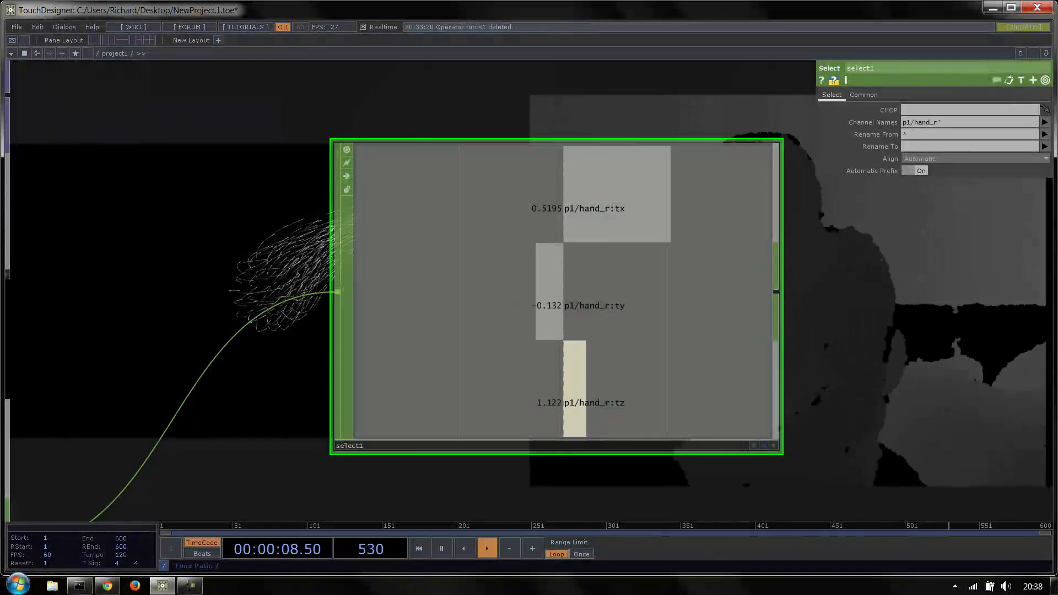
Turn on Image Space Positions for the Kinect CHOP and inspect the right-hand channels in the Select CHOP
scroll(560, 117, down, 5)
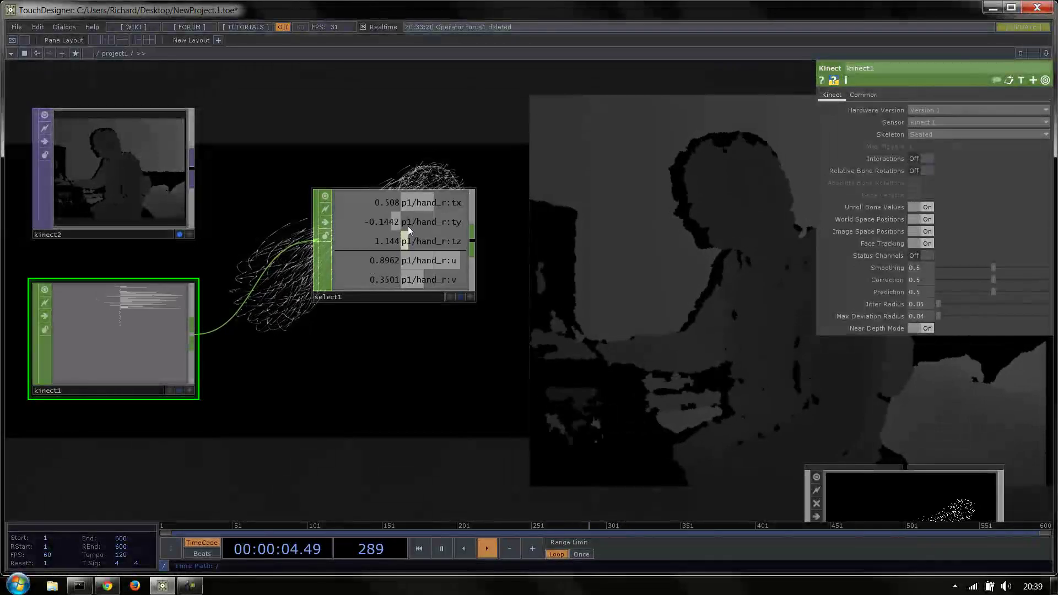
click(409, 231)
scroll(384, 213, up, 4)
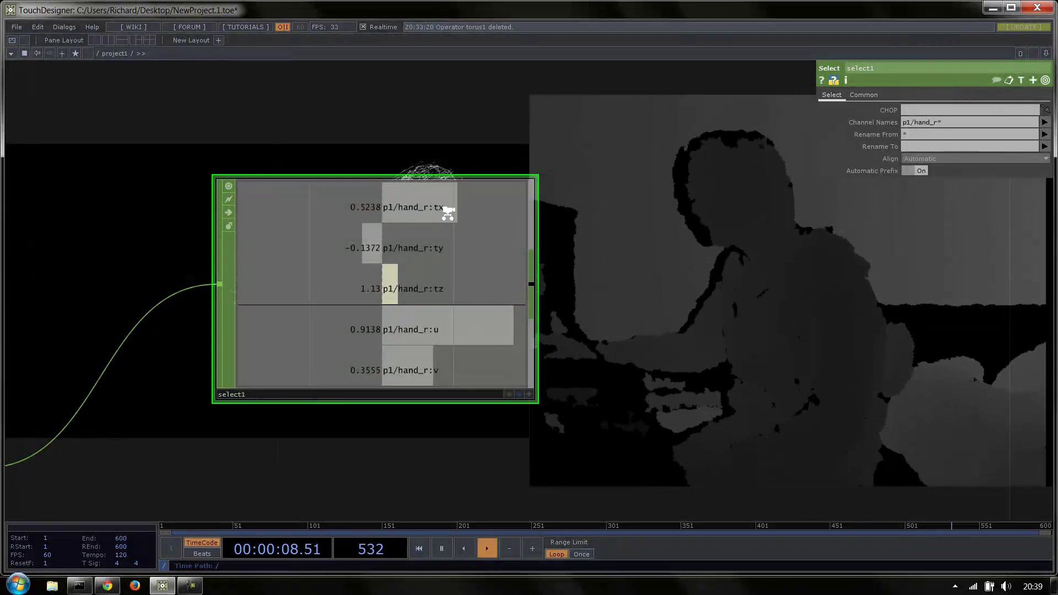
scroll(430, 210, down, 2)
Turn off World Space Positions for the Kinect CHOP and watch the remaining right-hand channels while moving the hand
click(113, 385)
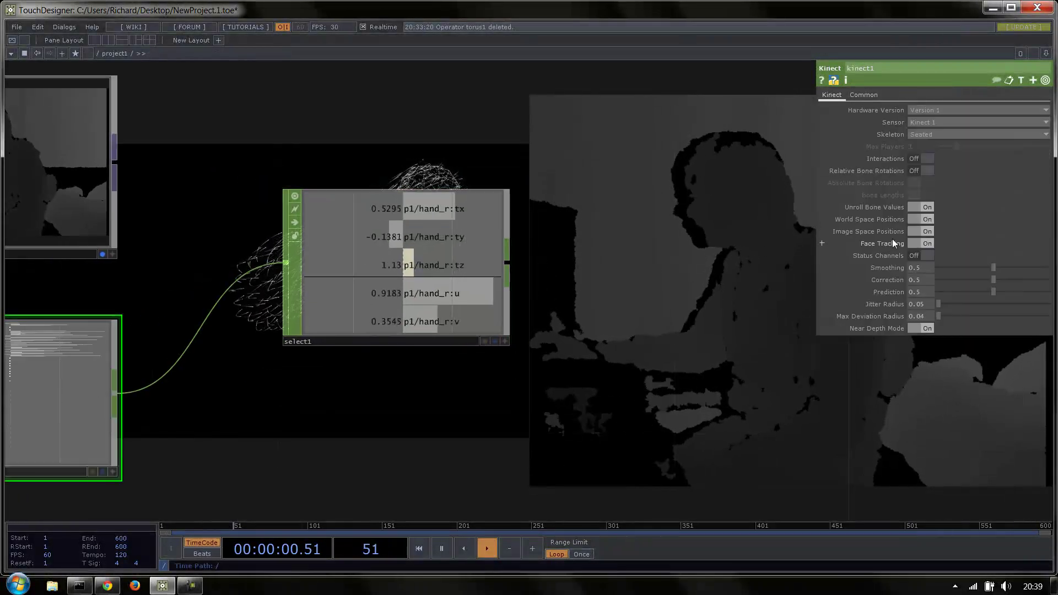
click(928, 223)
scroll(443, 244, up, 2)
click(389, 253)
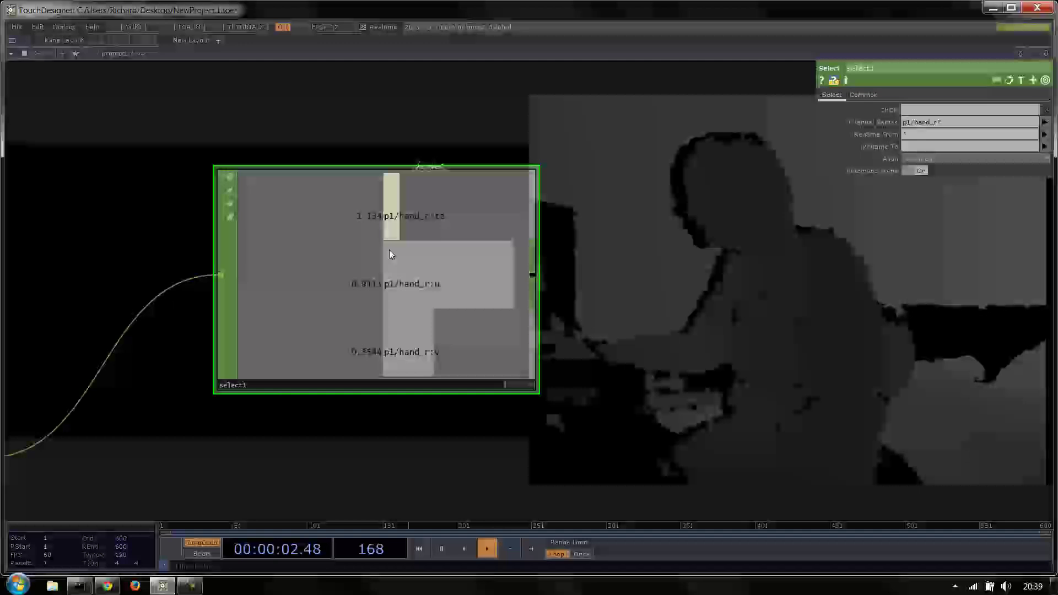
scroll(390, 251, down, 3)
drag(343, 125, 330, 240)
scroll(424, 395, up, 1)
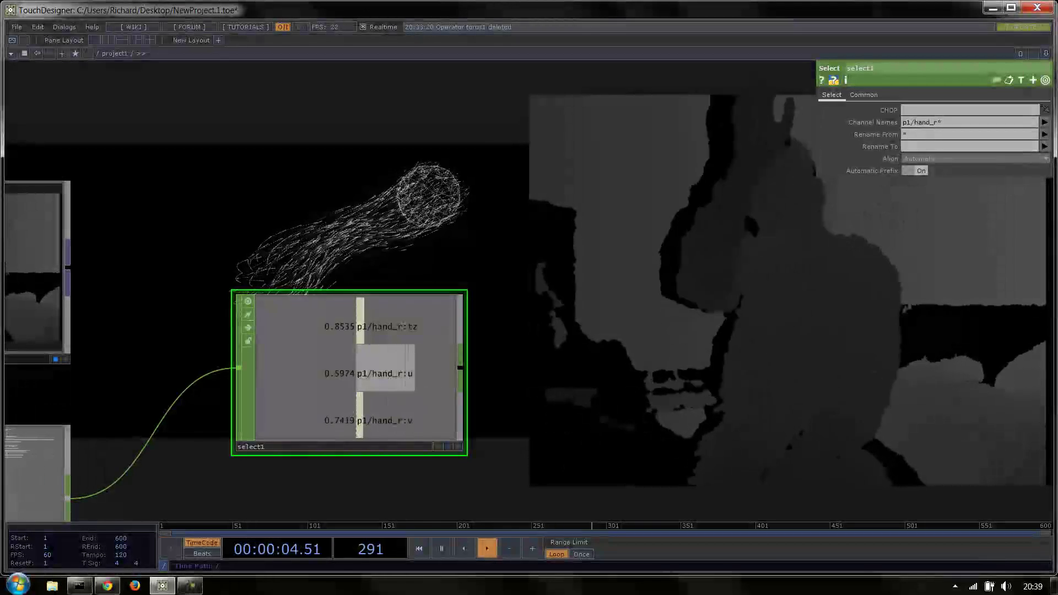
scroll(621, 380, down, 4)
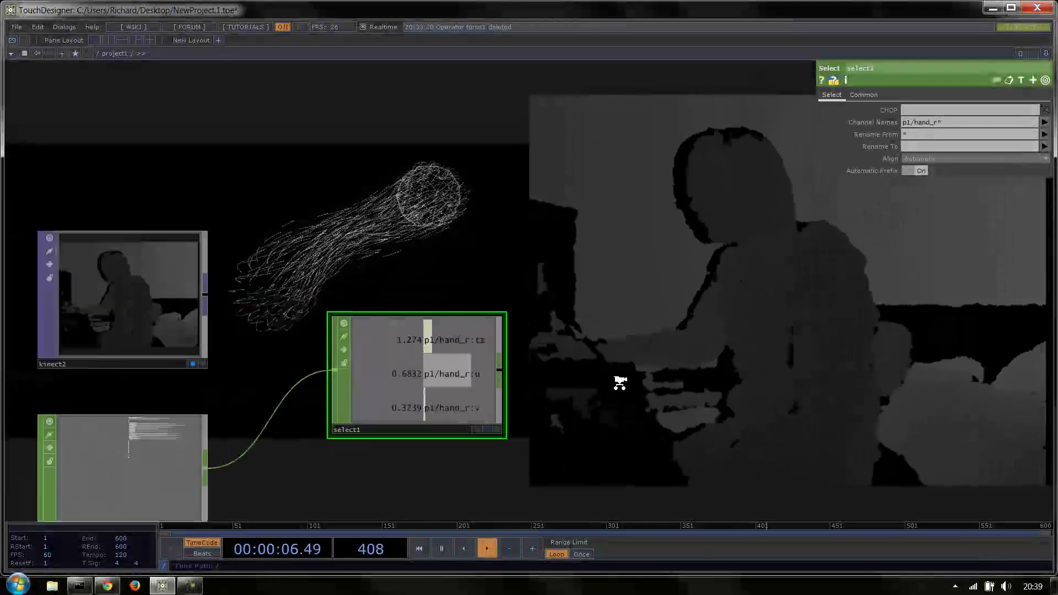
Turn World Space Positions back on and Image Space Positions off for the Kinect CHOP
click(281, 441)
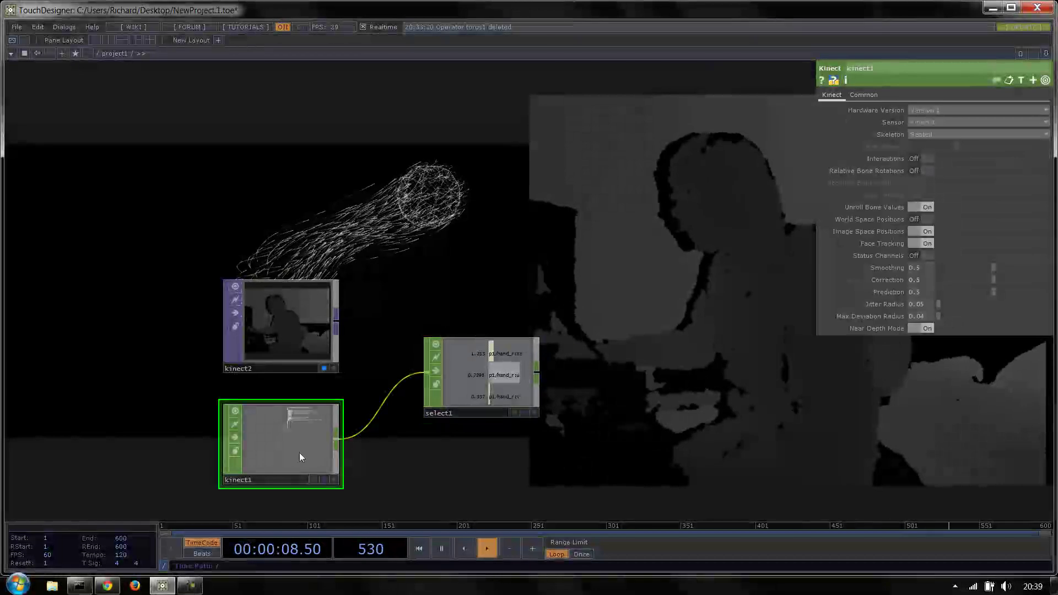
scroll(490, 364, up, 4)
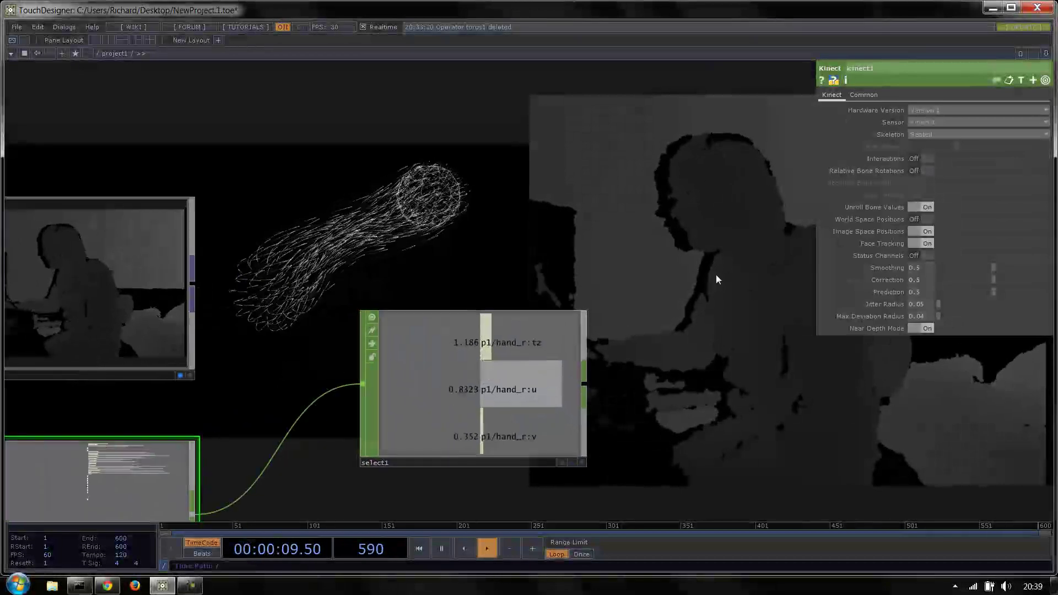
click(924, 219)
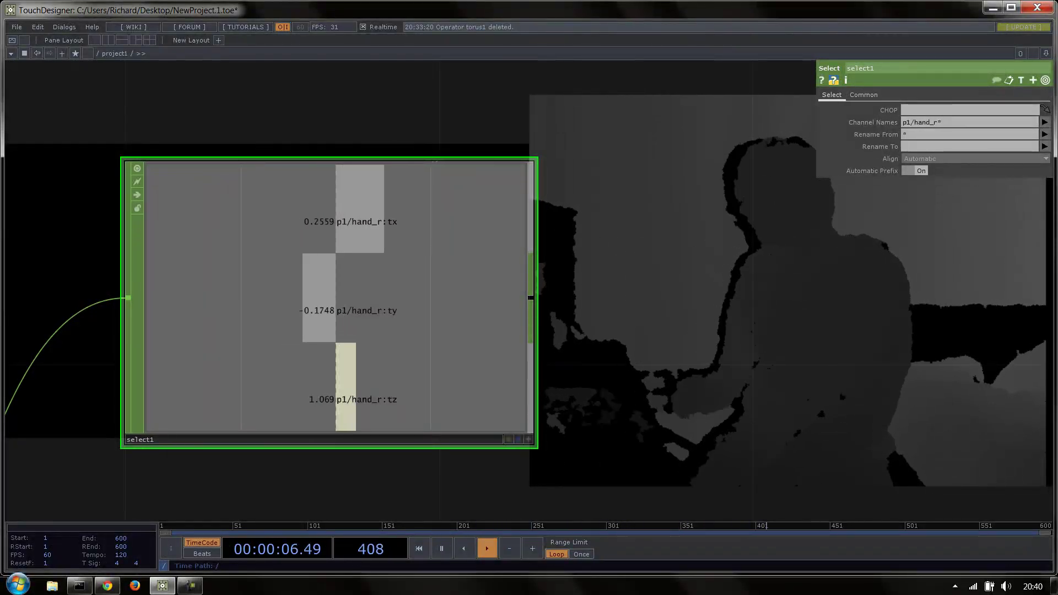
Enter the geo1 component and open the parameters of sphere2 in a floating window
scroll(325, 226, down, 3)
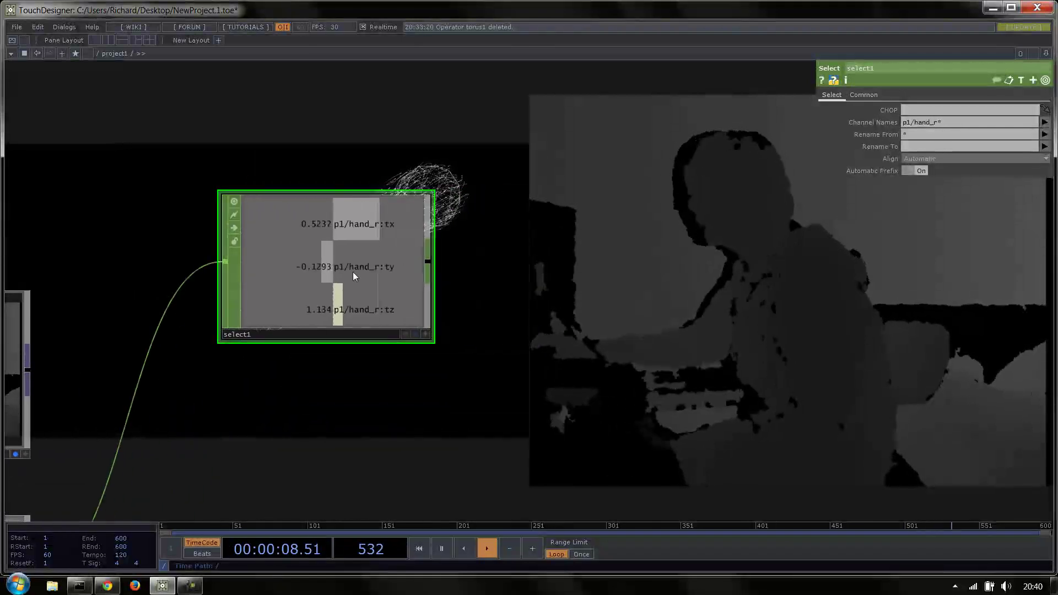
scroll(360, 232, up, 3)
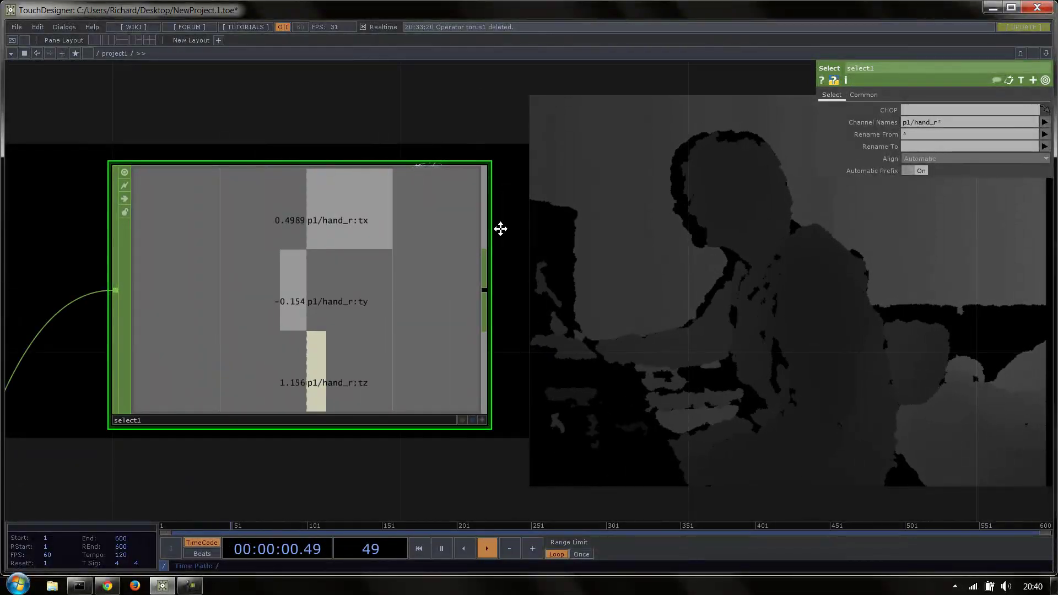
drag(501, 229, 528, 411)
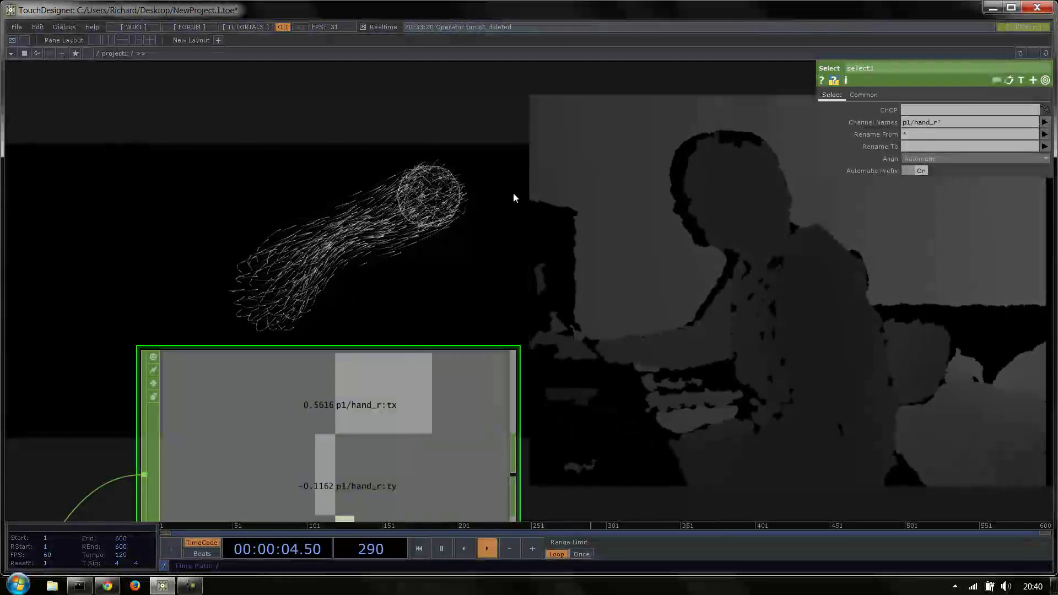
middle_drag(364, 182, 477, 326)
drag(414, 212, 330, 62)
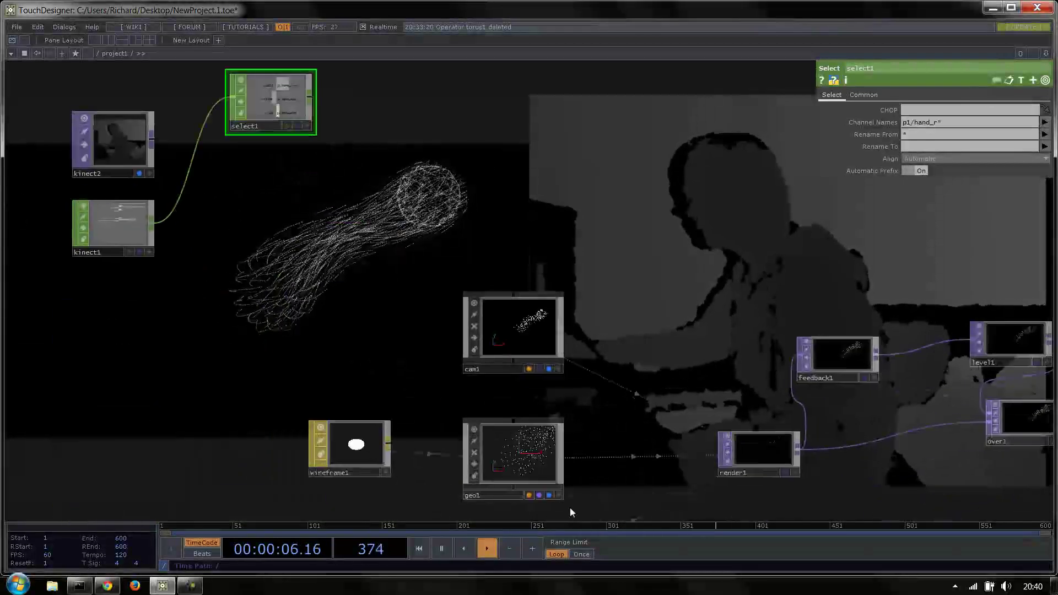
double_click(528, 478)
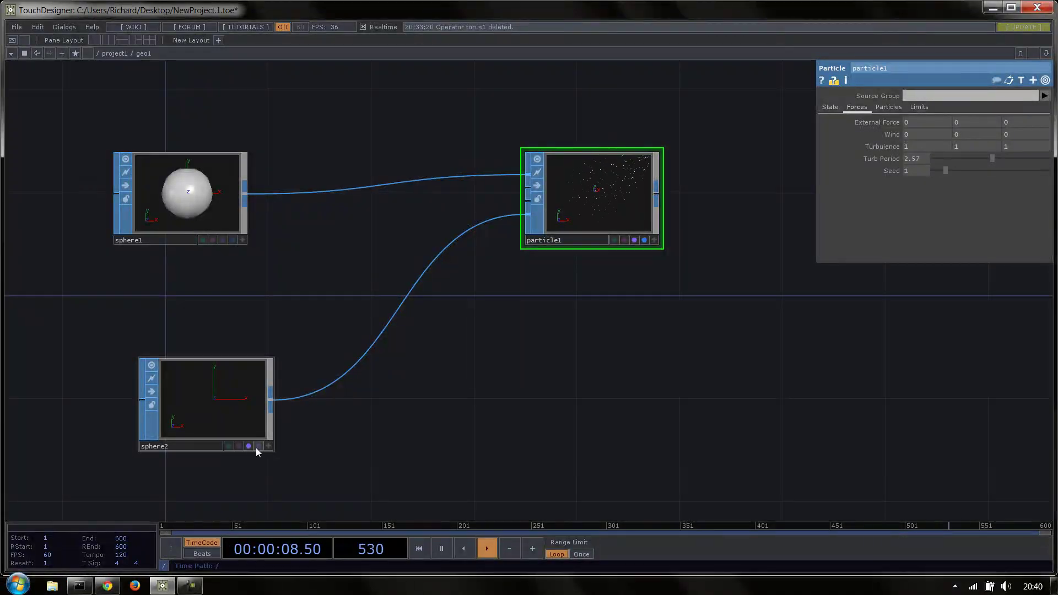
click(234, 416)
right_click(234, 416)
click(246, 364)
drag(144, 43, 115, 94)
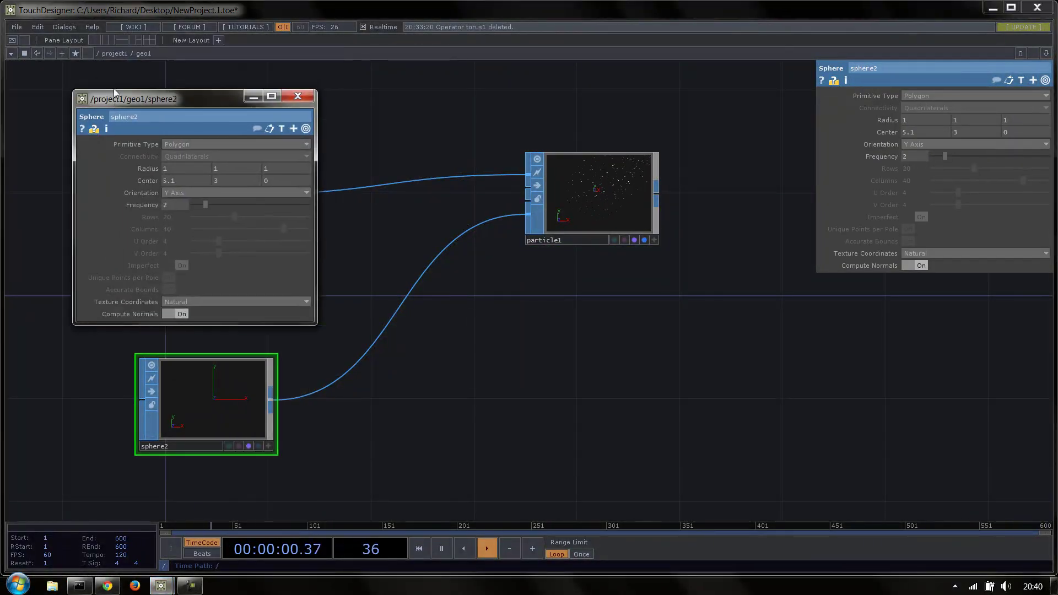
Return to the project1 network and arrange sphere2's floating parameter window so the Select CHOP stays accessible
click(115, 50)
drag(509, 144, 565, 218)
drag(282, 106, 886, 99)
drag(501, 103, 408, 264)
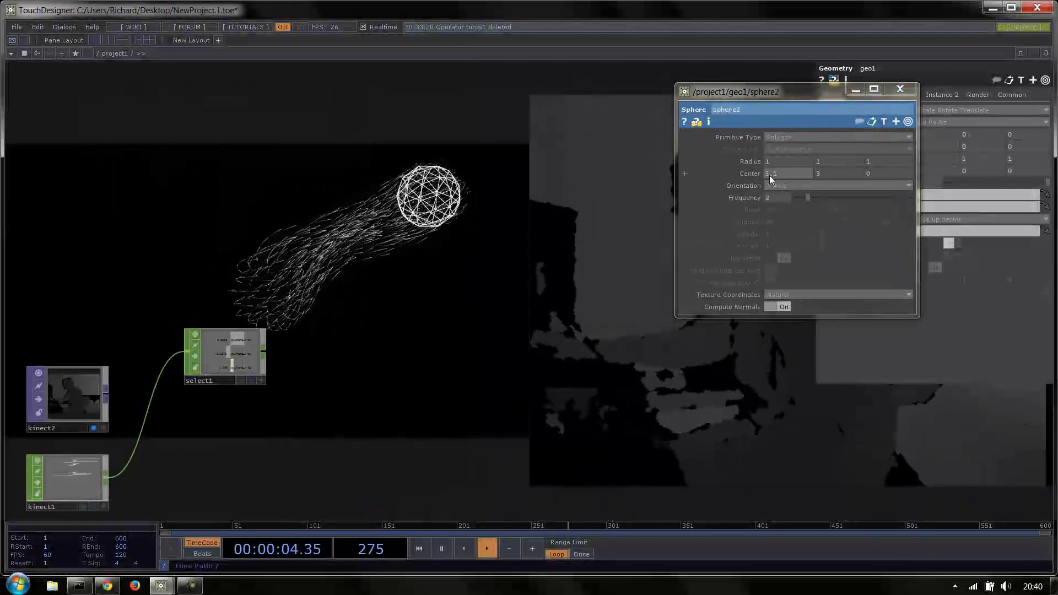
Shift sphere2 horizontally by changing its Center X value, and close its floating parameter window
middle_drag(771, 175, 779, 157)
click(796, 177)
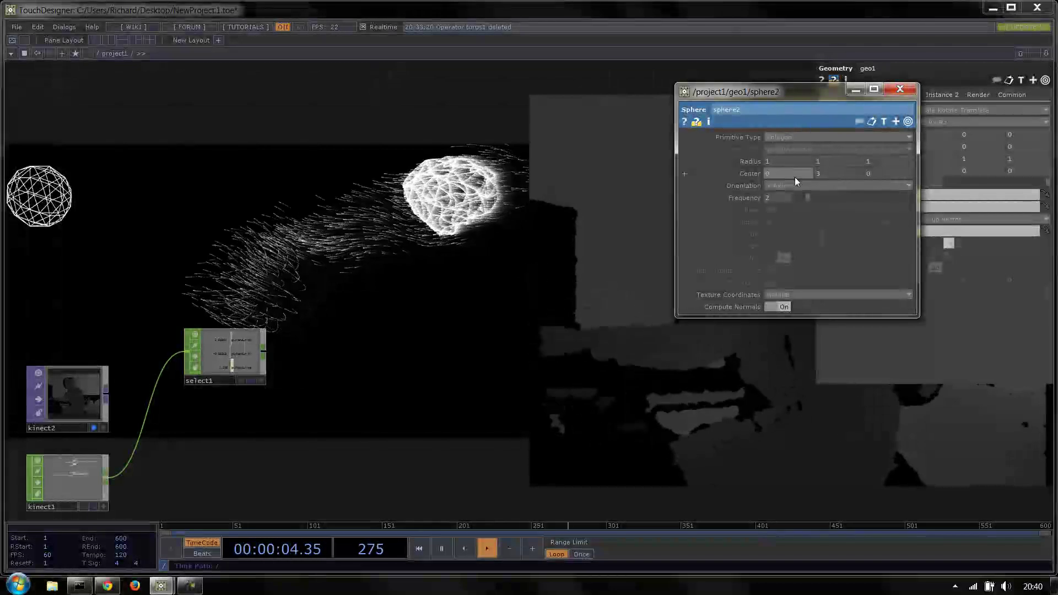
click(900, 89)
Add a Math CHOP to the output of select1, placing it beside that node in the project1 network
scroll(227, 337, up, 3)
click(232, 347)
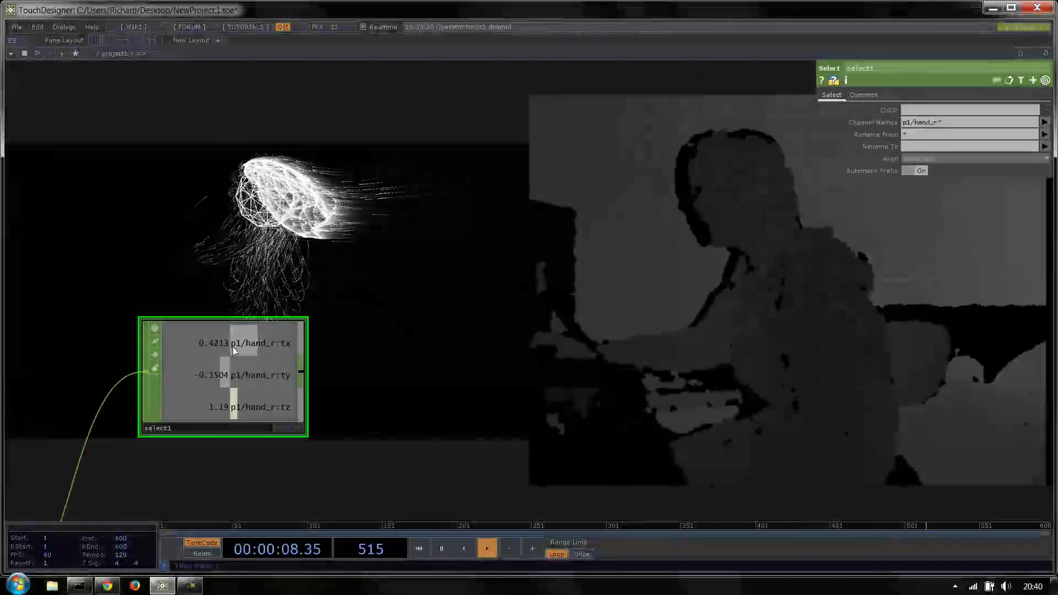
scroll(233, 347, up, 2)
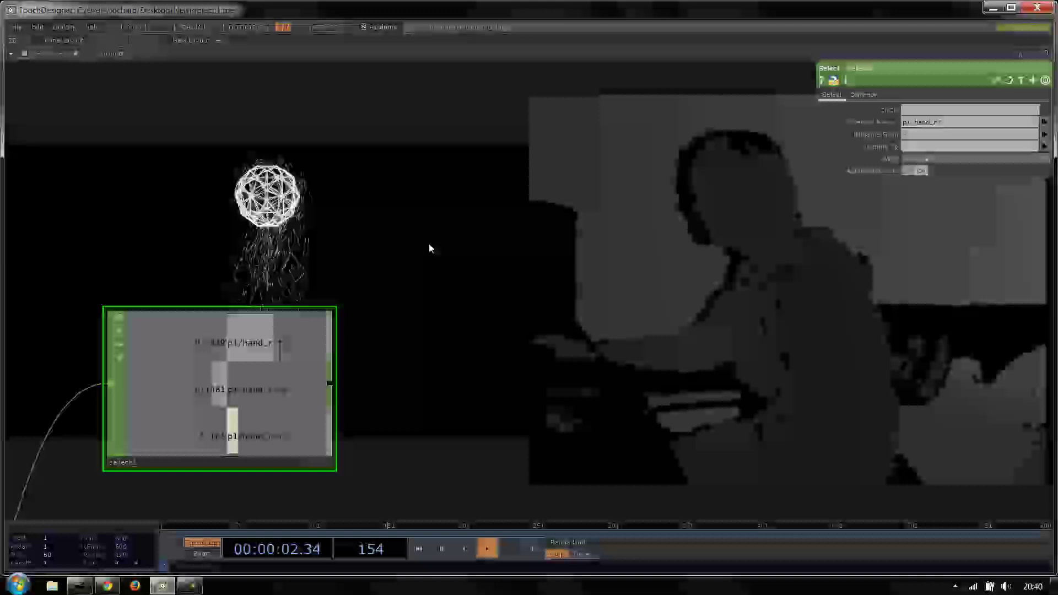
right_click(334, 377)
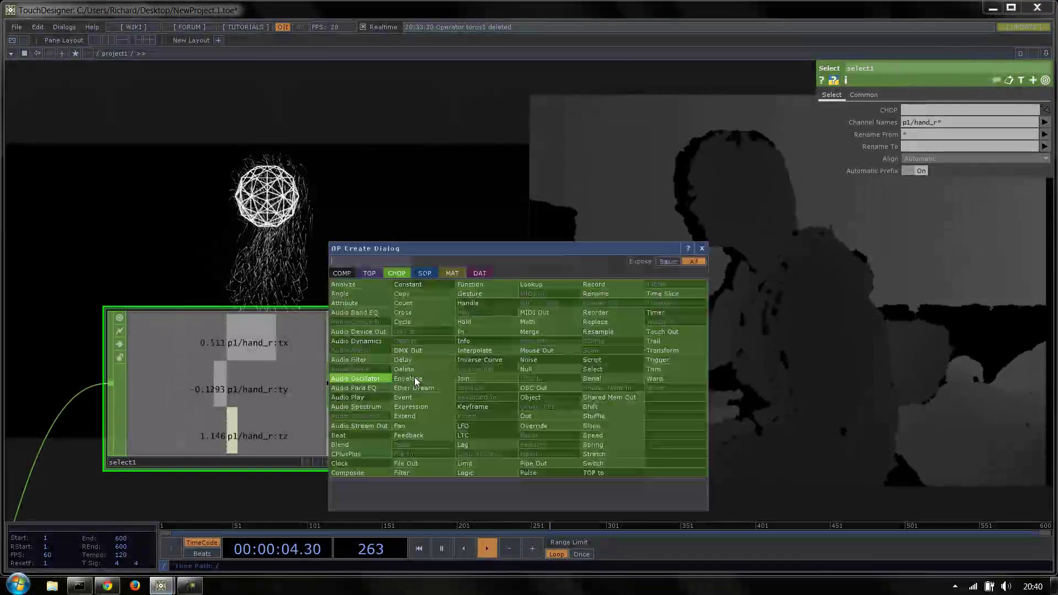
click(530, 321)
click(540, 329)
drag(649, 209, 634, 181)
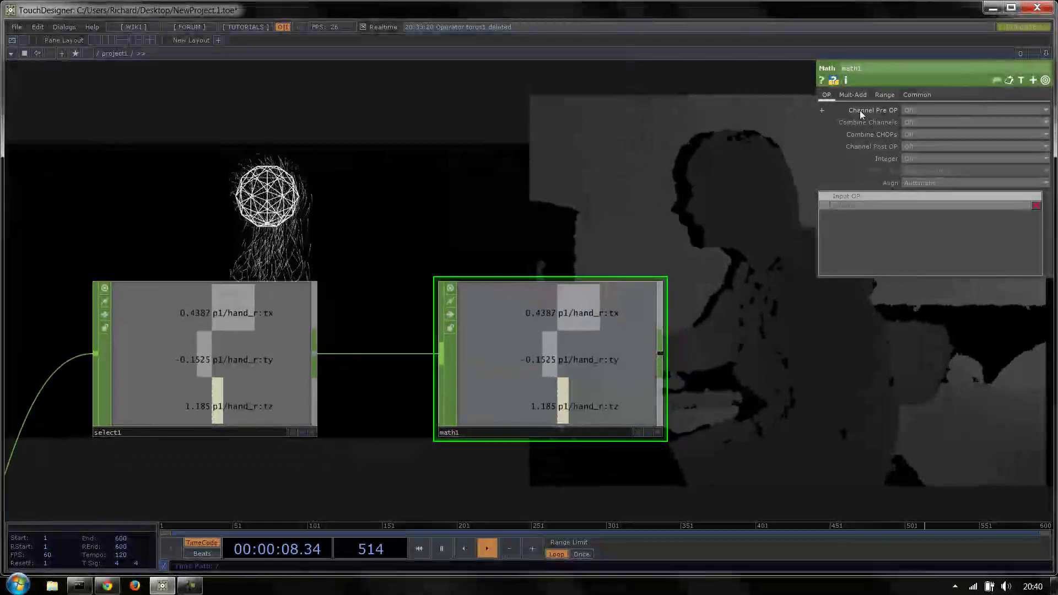
Remap math1's channels from the range 0 to 0.45 to the range -7 to 7
click(884, 96)
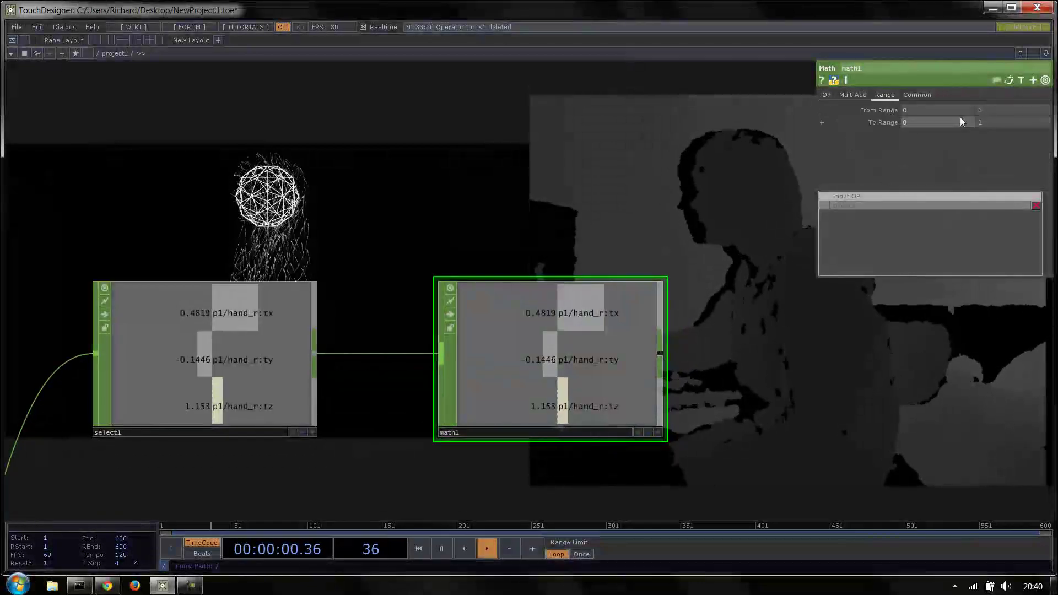
click(1007, 110)
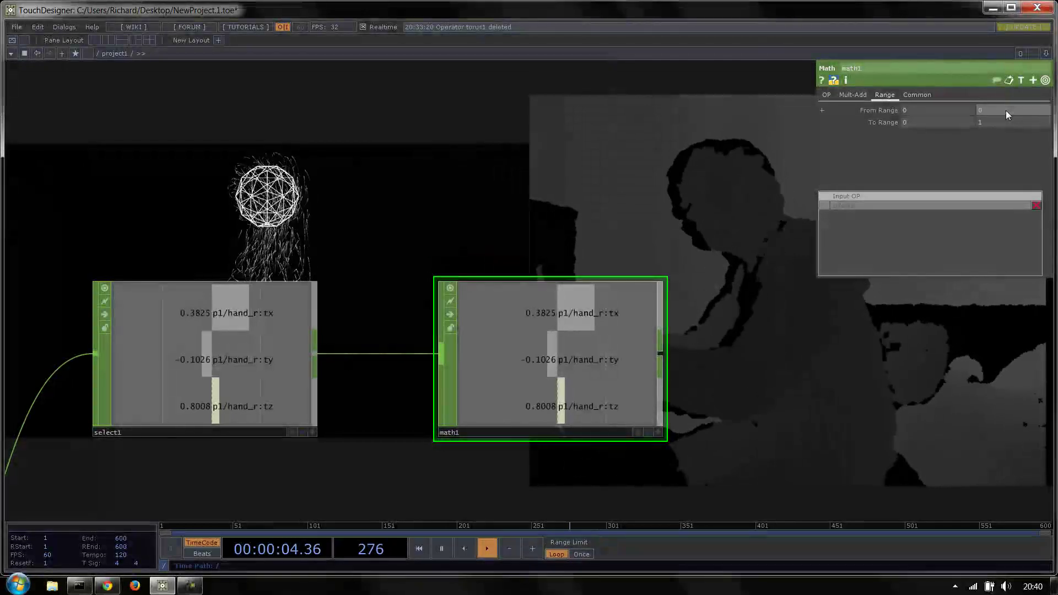
key(Return)
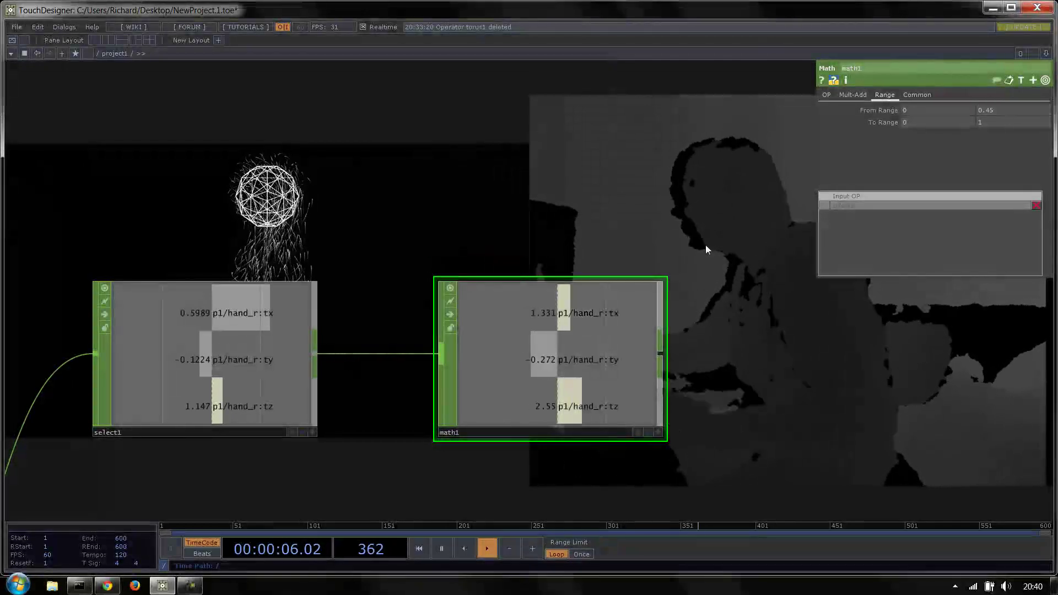
click(954, 118)
text(-7)
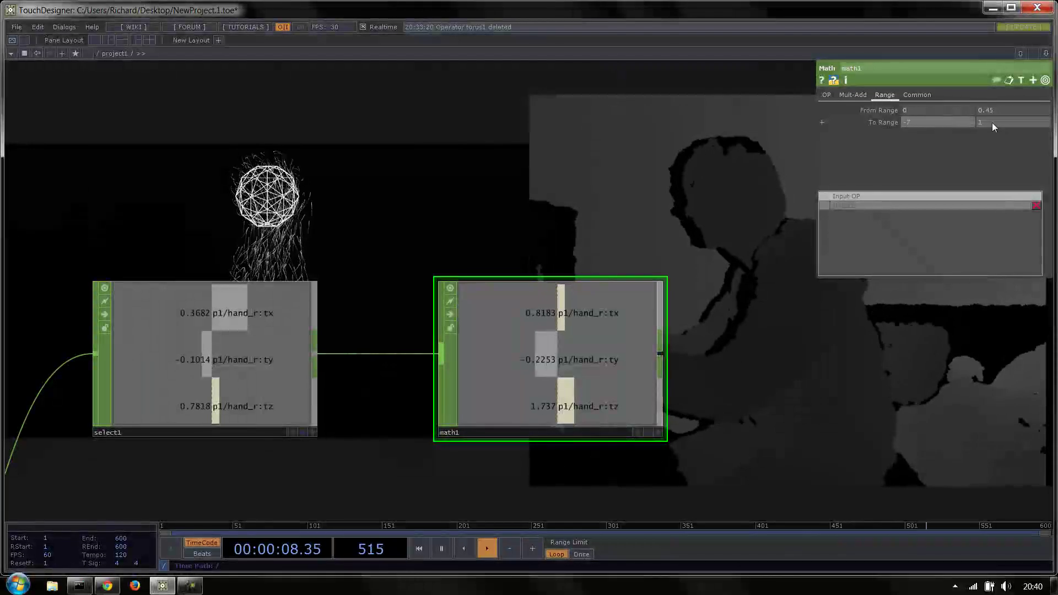
click(993, 124)
Link sphere2's Center X inside geo1 to math1's p1/hand_r:tx channel as a CHOP reference, and close math1's floating viewer
scroll(504, 253, down, 3)
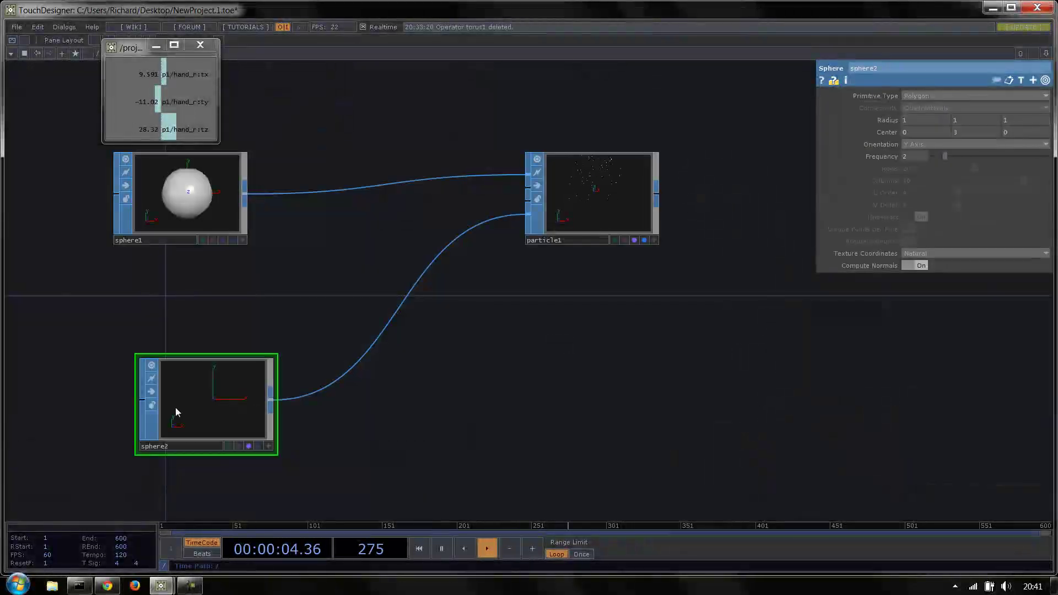
drag(177, 76, 170, 75)
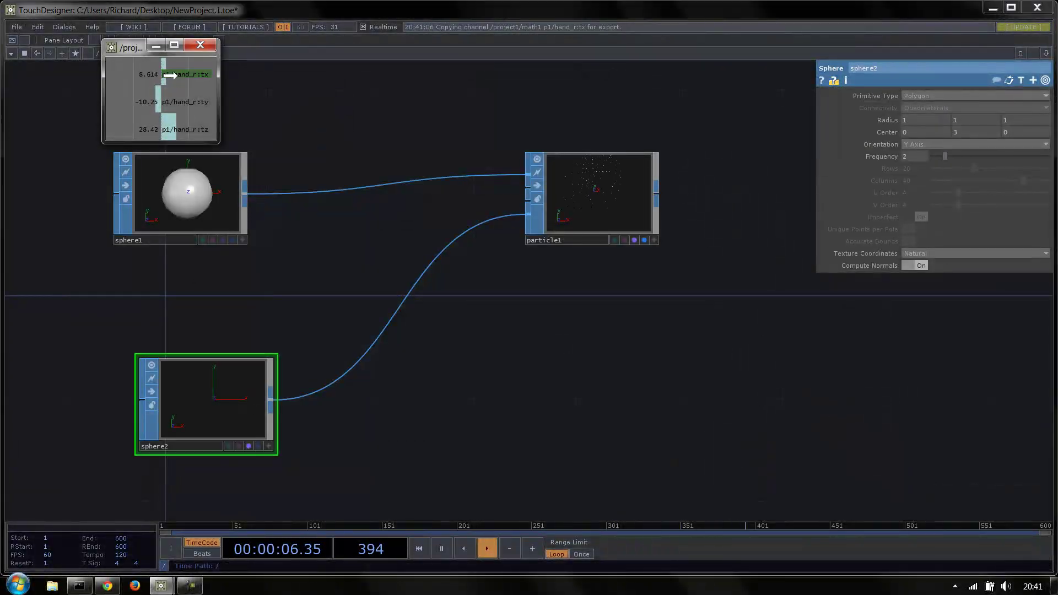
drag(747, 118, 591, 132)
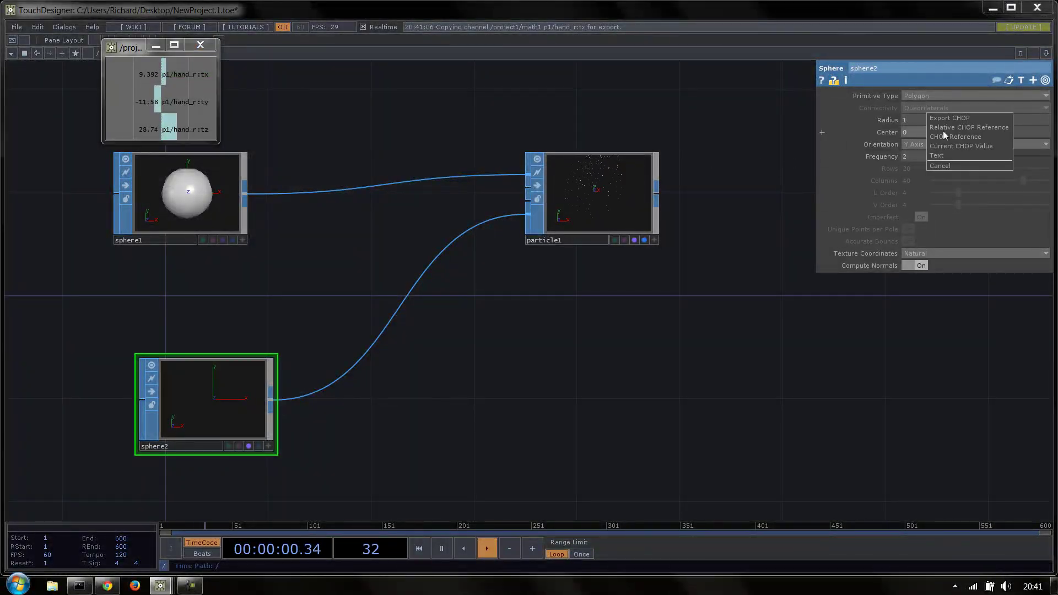
click(963, 133)
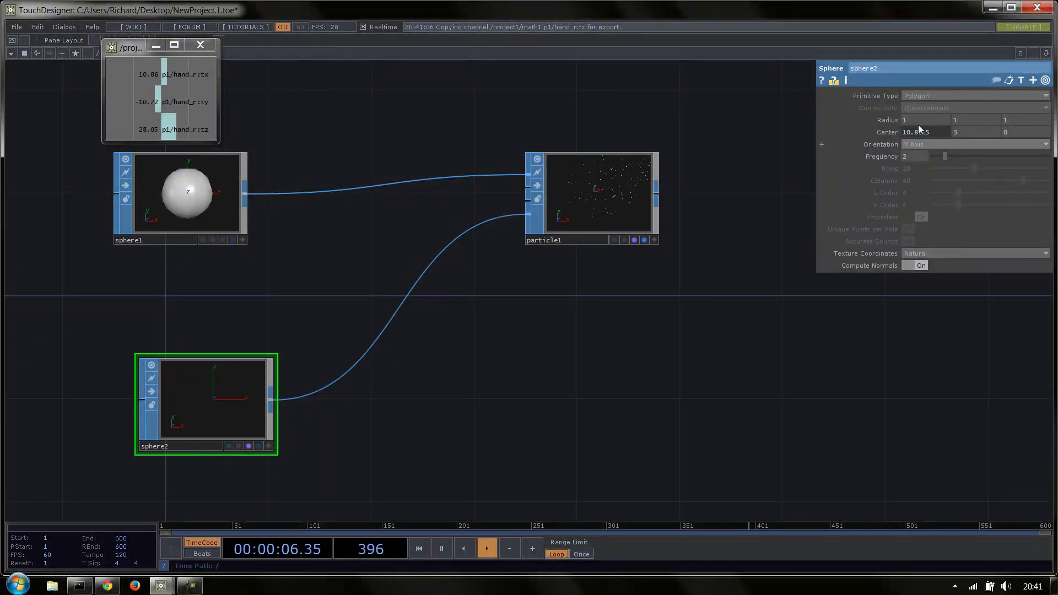
click(200, 45)
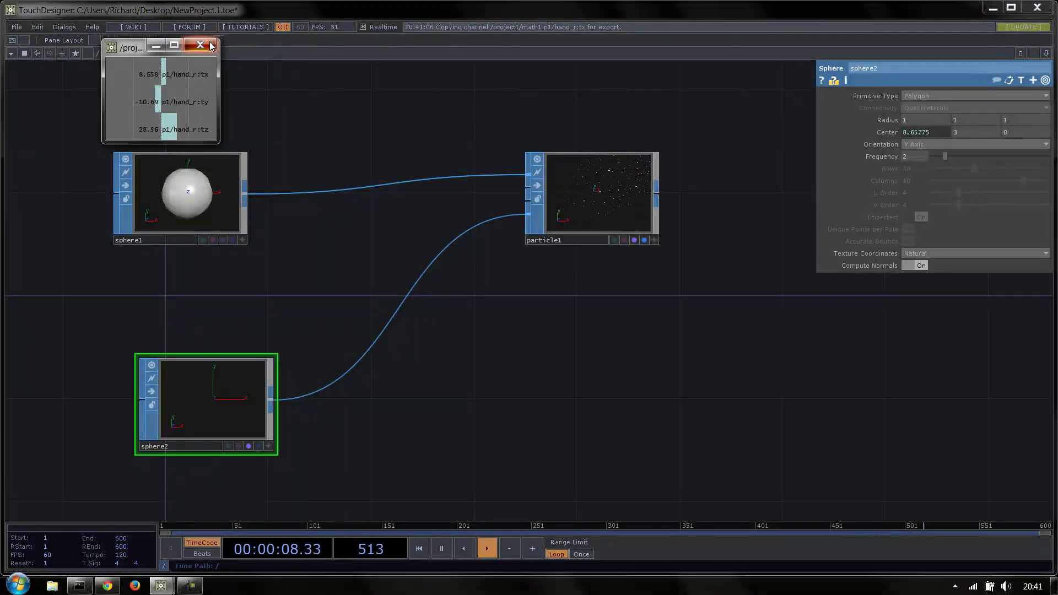
Return to the project1 network and examine math1's right-hand channel values against the rendered particle motion
click(114, 53)
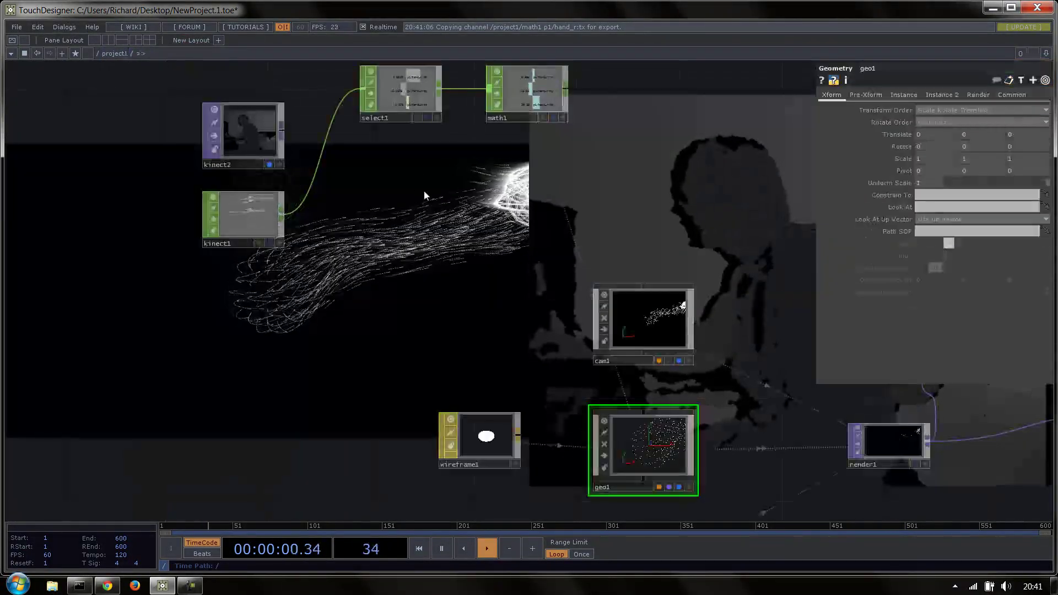
drag(490, 220, 470, 255)
drag(665, 181, 529, 236)
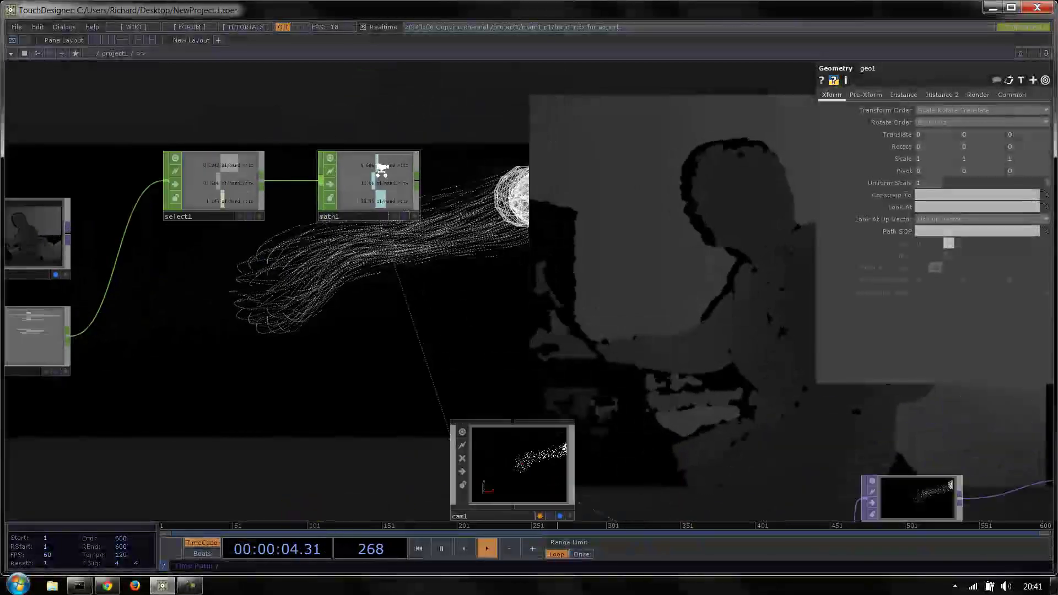
scroll(372, 167, up, 5)
click(336, 157)
scroll(303, 163, up, 2)
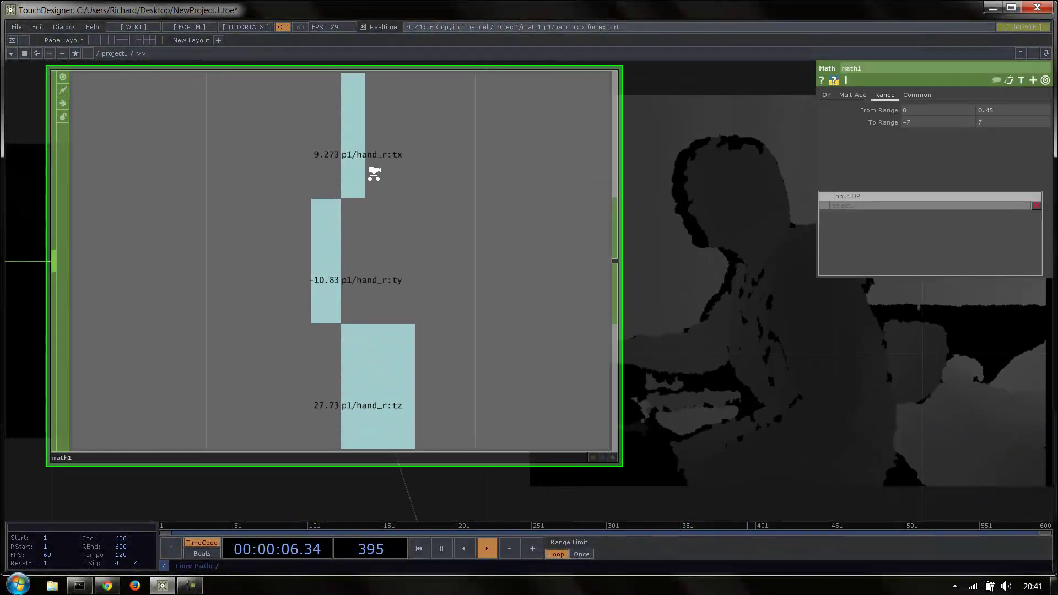
scroll(371, 172, down, 8)
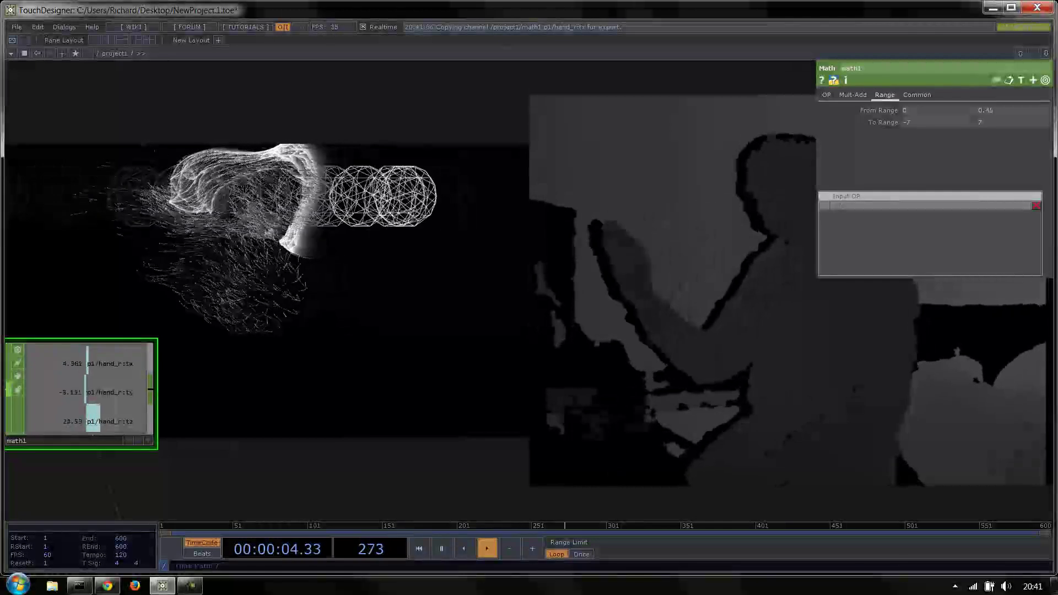
scroll(441, 232, down, 5)
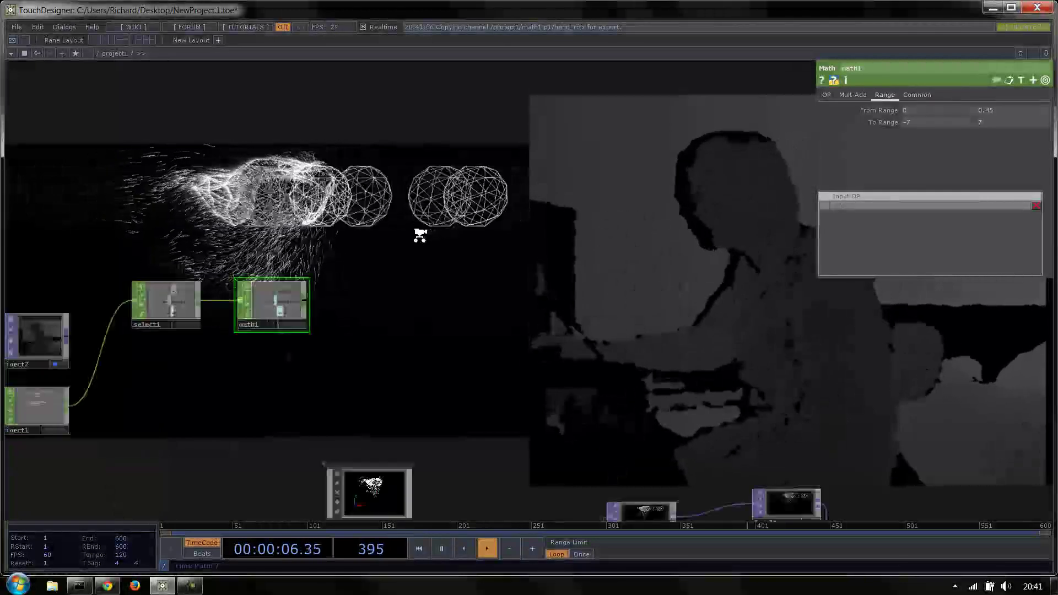
drag(317, 247, 366, 239)
scroll(368, 238, up, 5)
drag(357, 321, 391, 328)
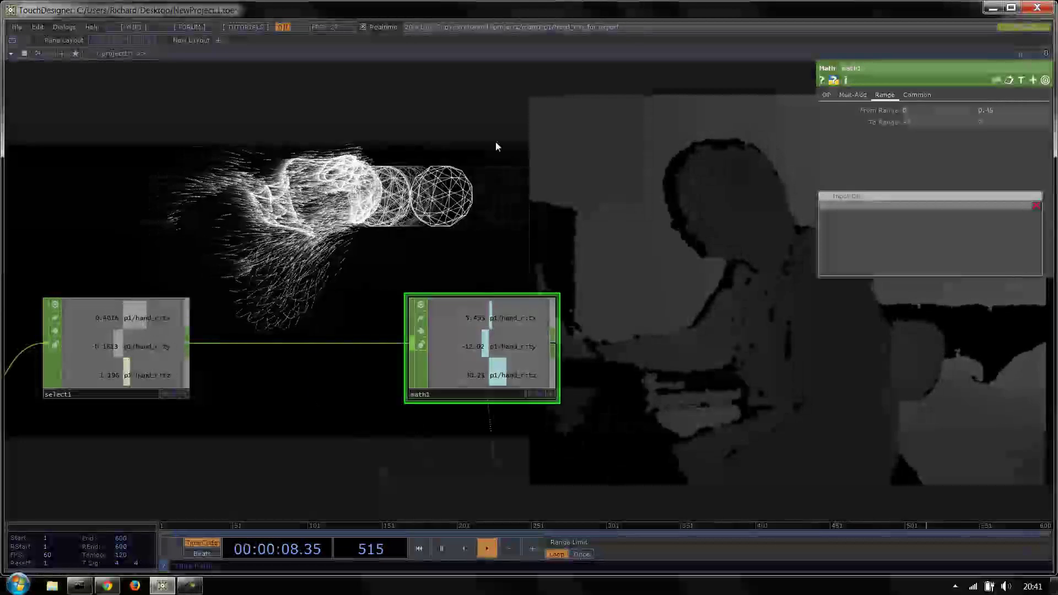
scroll(495, 141, down, 3)
Check the kinect1 settings and sphere2's linked Center X inside geo1, and return to the project1 network
click(270, 299)
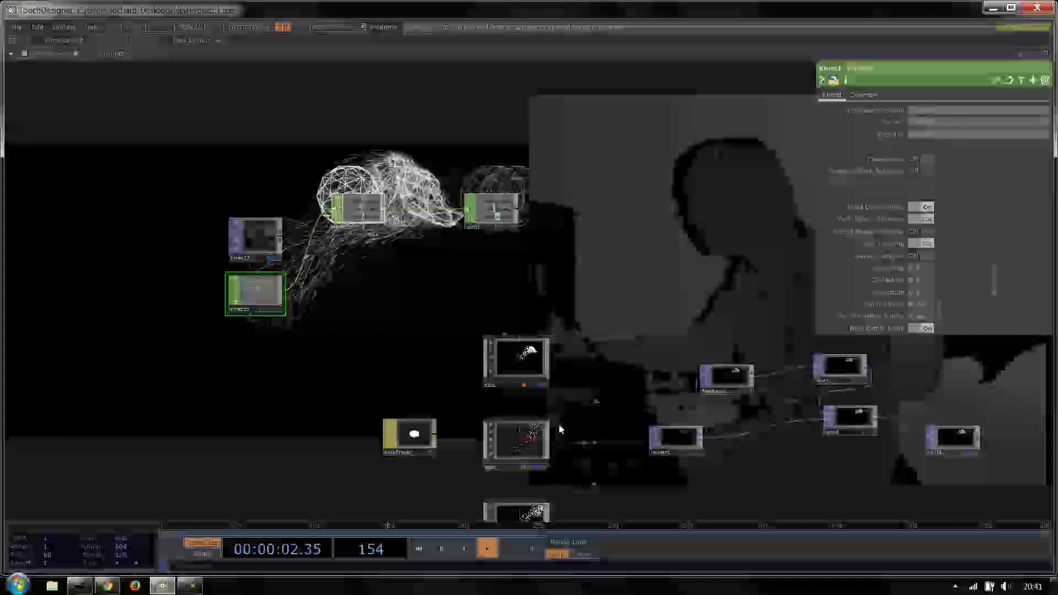
scroll(514, 449, up, 2)
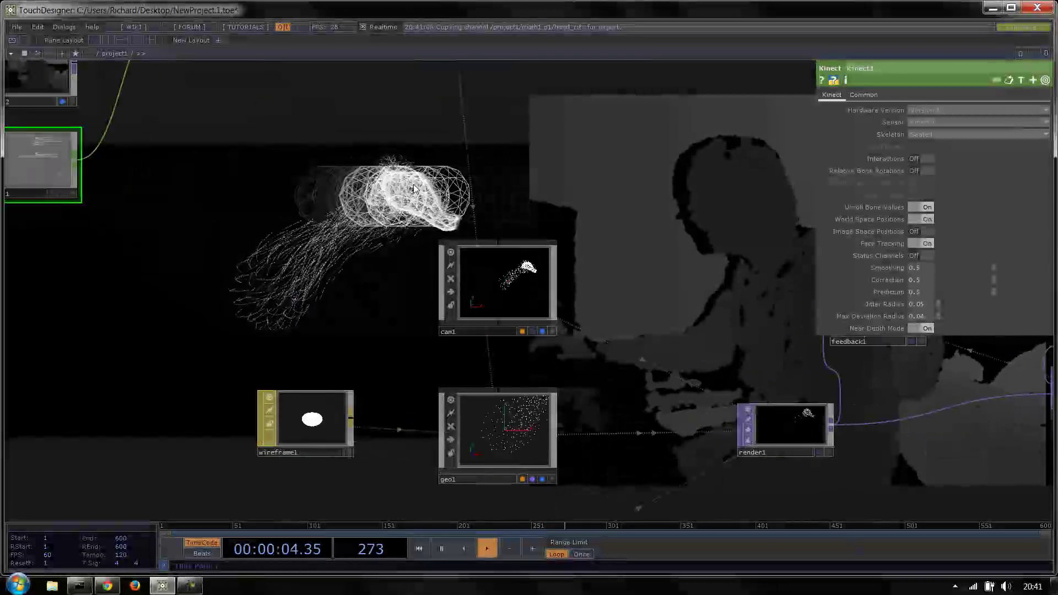
click(489, 413)
key(i)
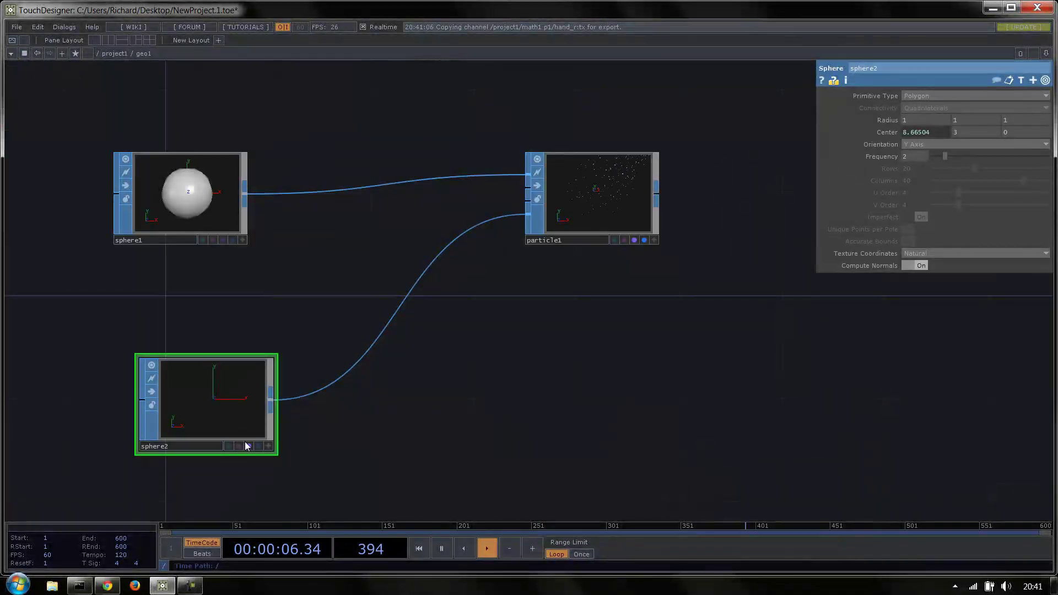
click(114, 54)
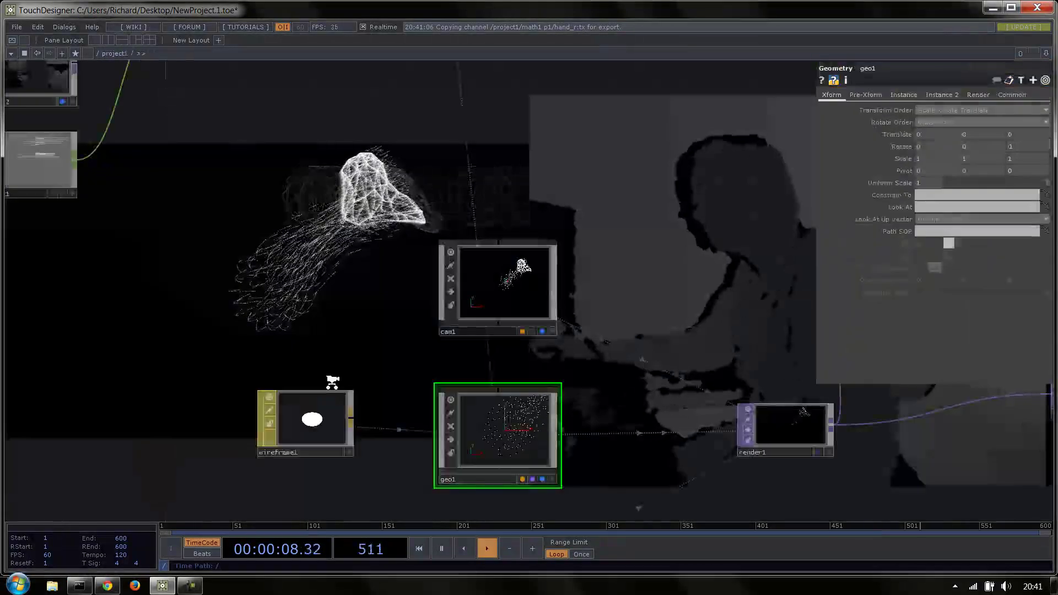
Append a Limit CHOP to the output of math1, placing it beside that node
scroll(381, 219, up, 5)
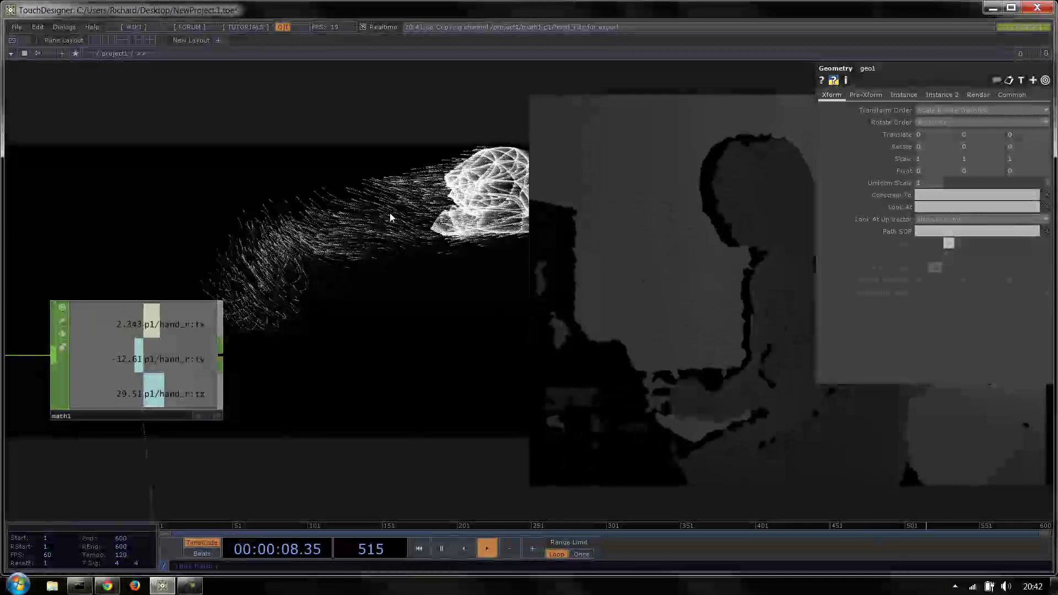
scroll(331, 184, down, 3)
scroll(215, 289, up, 3)
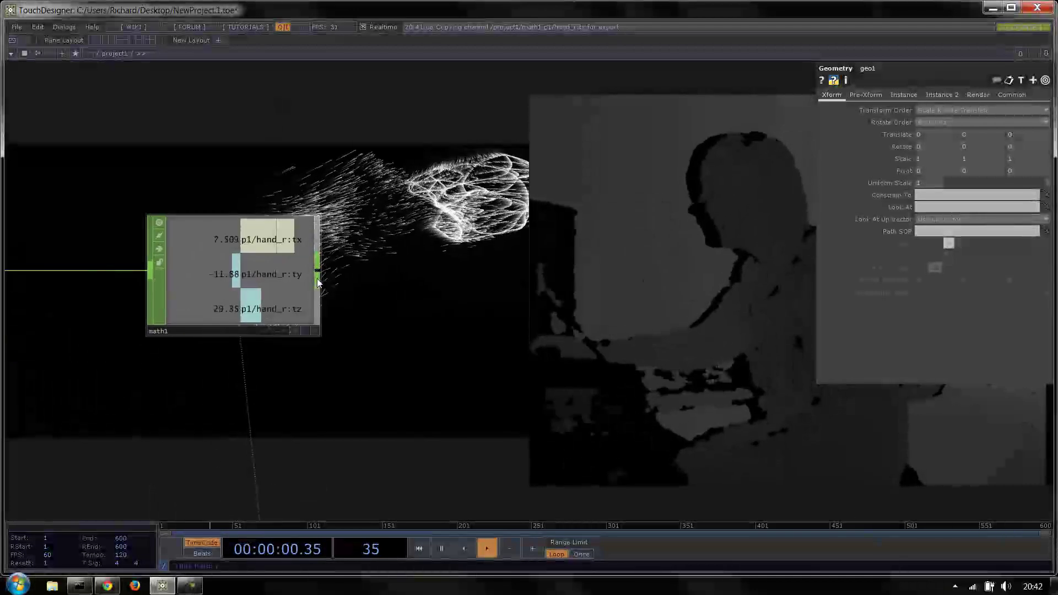
key(Tab)
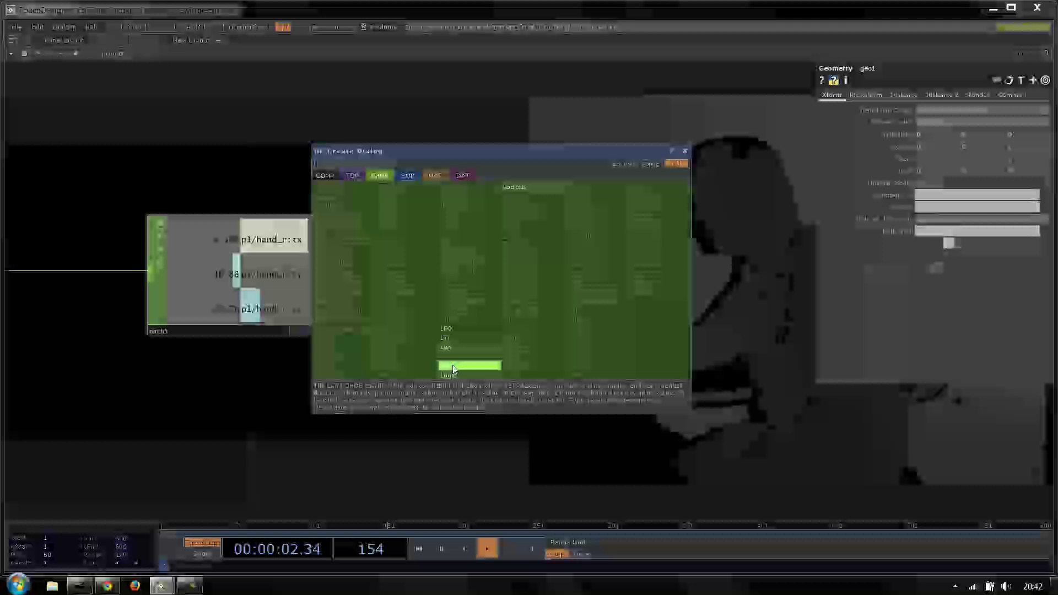
click(448, 366)
click(485, 267)
scroll(534, 230, up, 3)
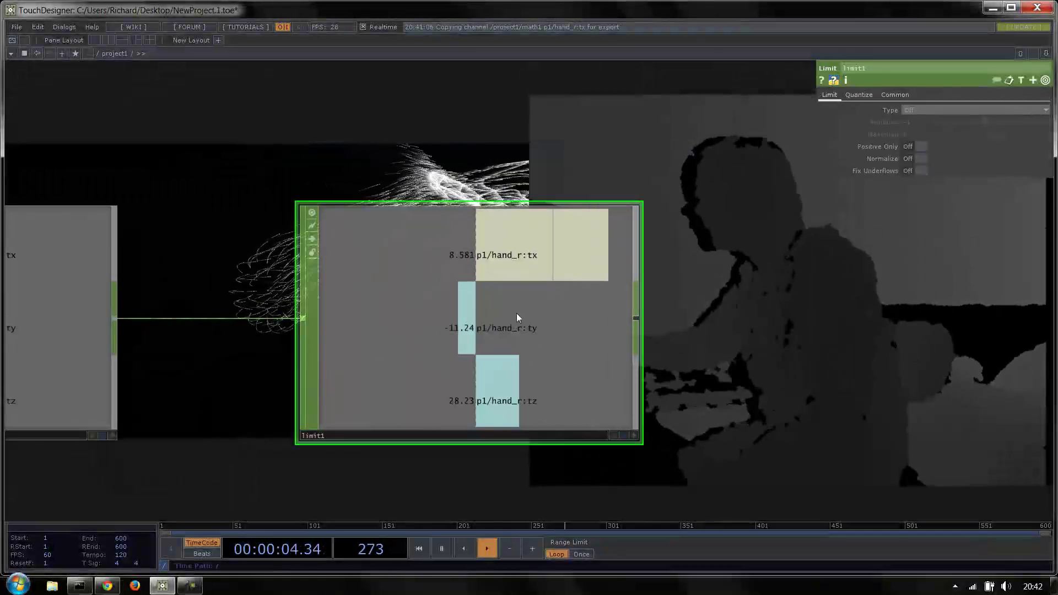
Set limit1's type to Clamp with a minimum of -7 and a maximum of 7, matching math1's output range
click(917, 129)
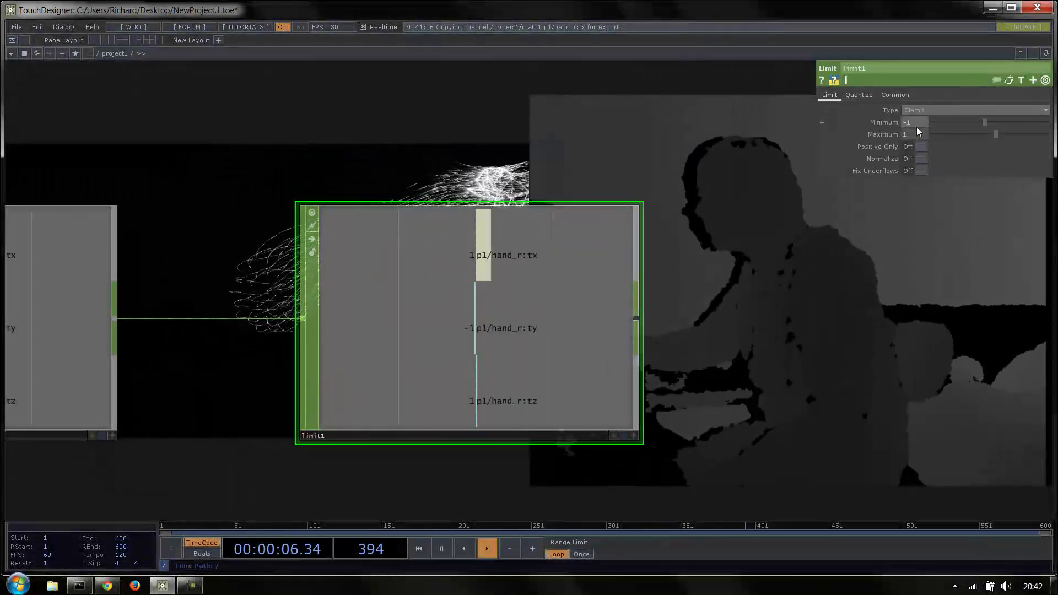
scroll(425, 229, down, 3)
scroll(338, 267, up, 3)
click(366, 274)
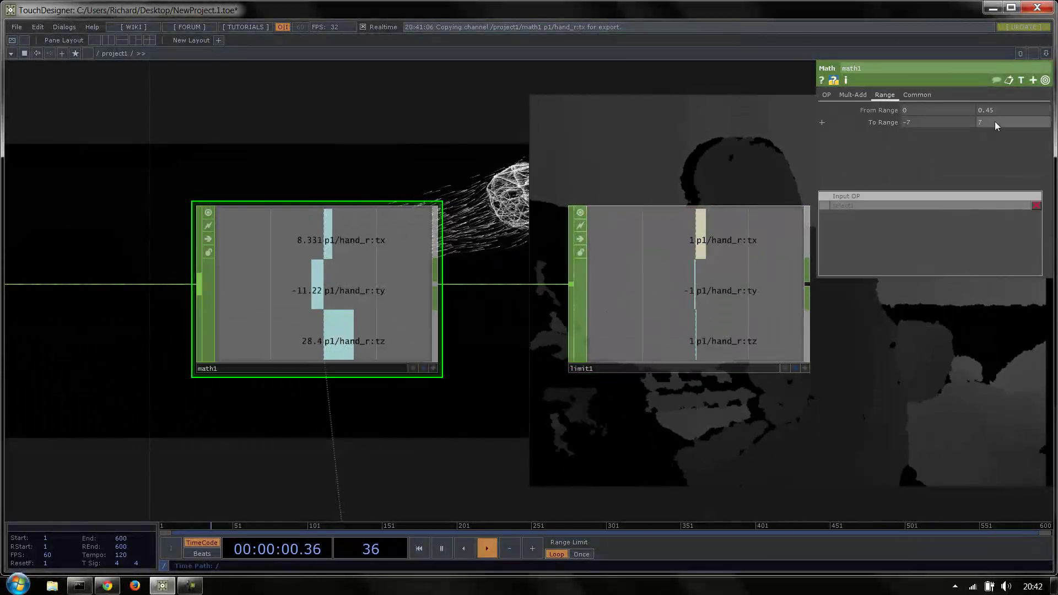
click(780, 262)
click(918, 124)
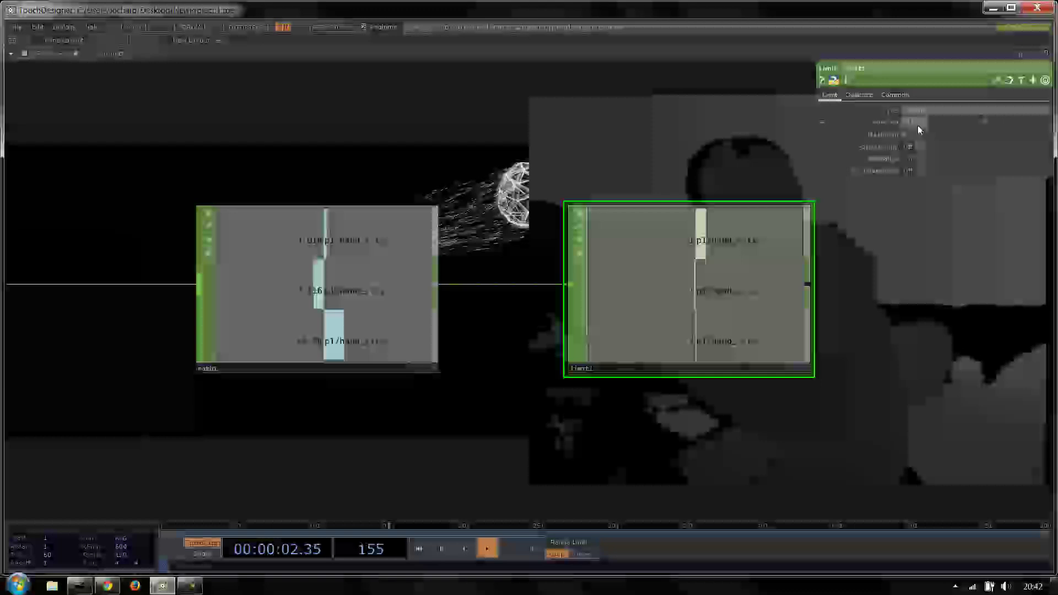
text(-7)
click(915, 133)
text(7)
click(690, 161)
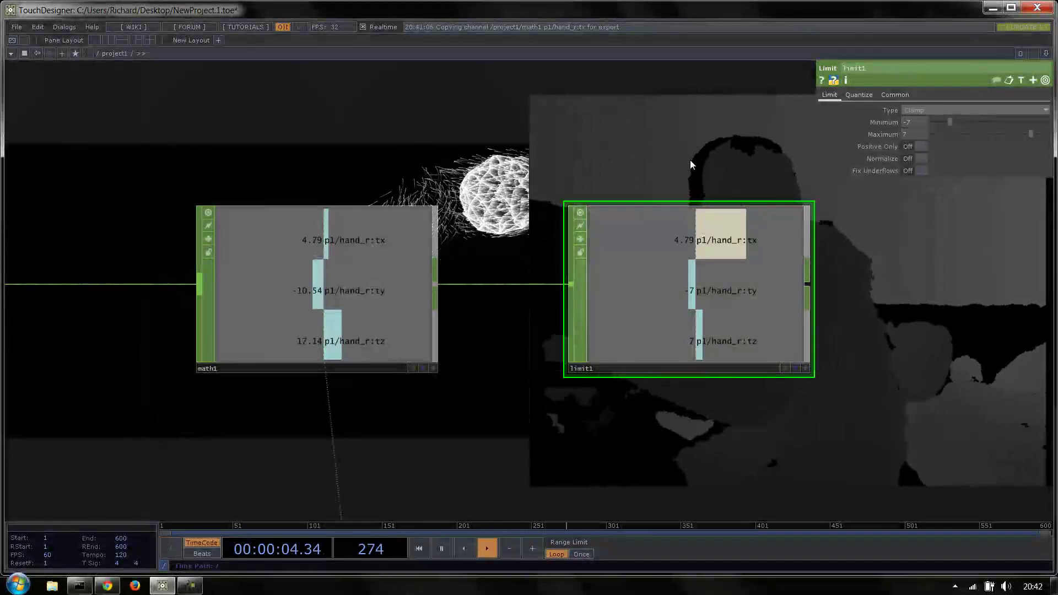
Open limit1's channels in a floating viewer and bring the geo1 component into reach
scroll(696, 277, down, 3)
drag(835, 296, 630, 377)
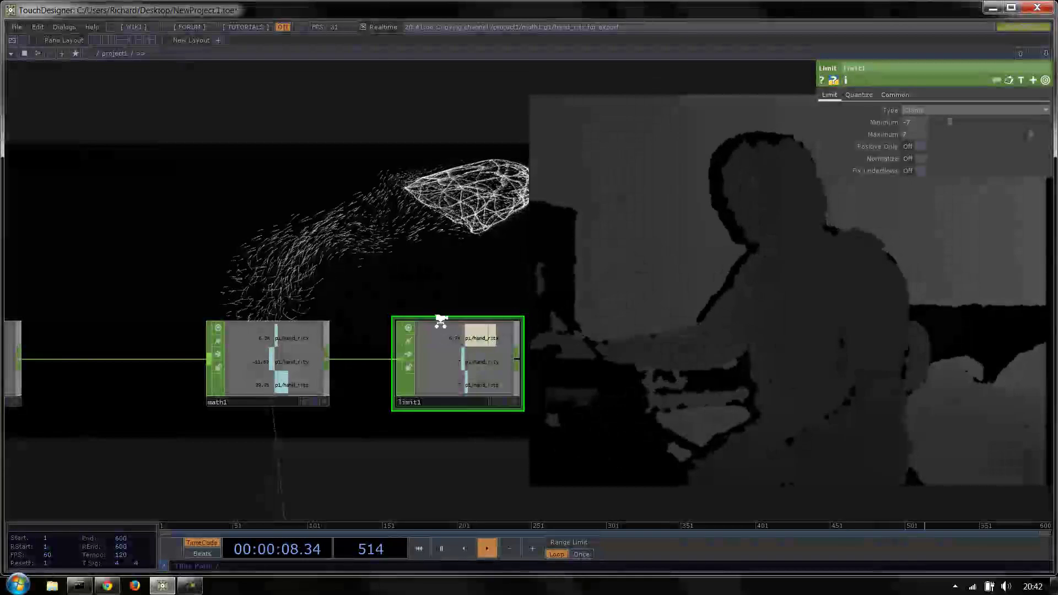
scroll(432, 320, up, 3)
click(155, 397)
scroll(364, 77, down, 3)
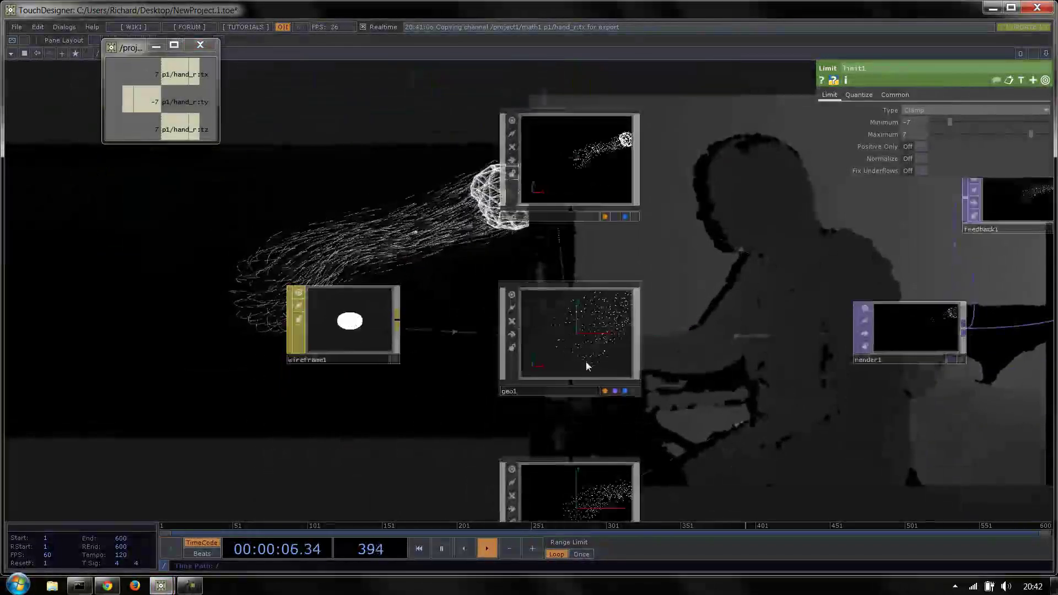
Enter geo1 and link sphere2's Center X to limit1's p1/hand_r:tx channel as a CHOP reference
click(586, 362)
key(i)
drag(171, 77, 905, 114)
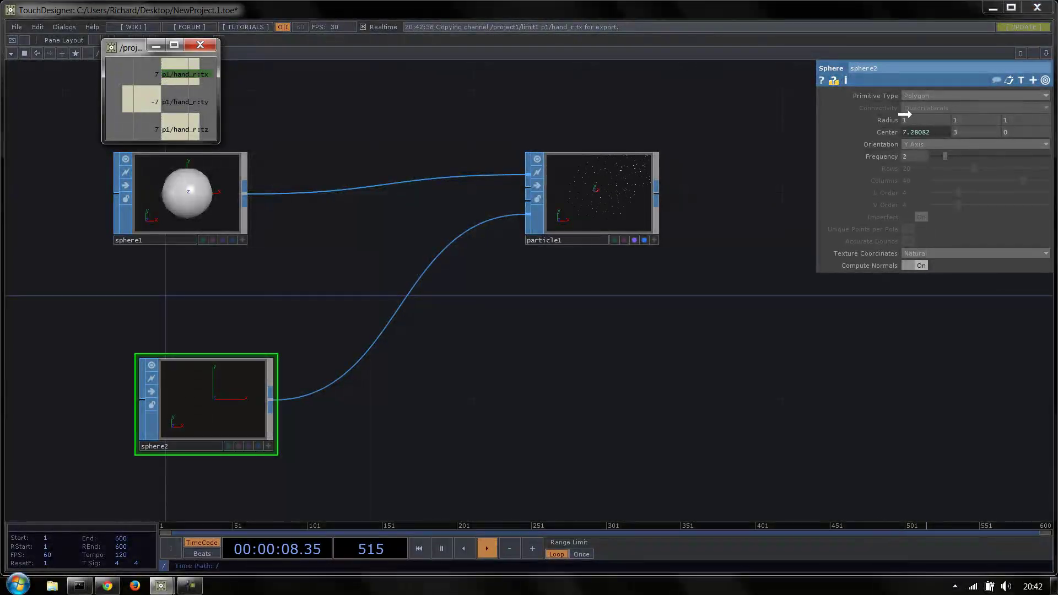
click(957, 134)
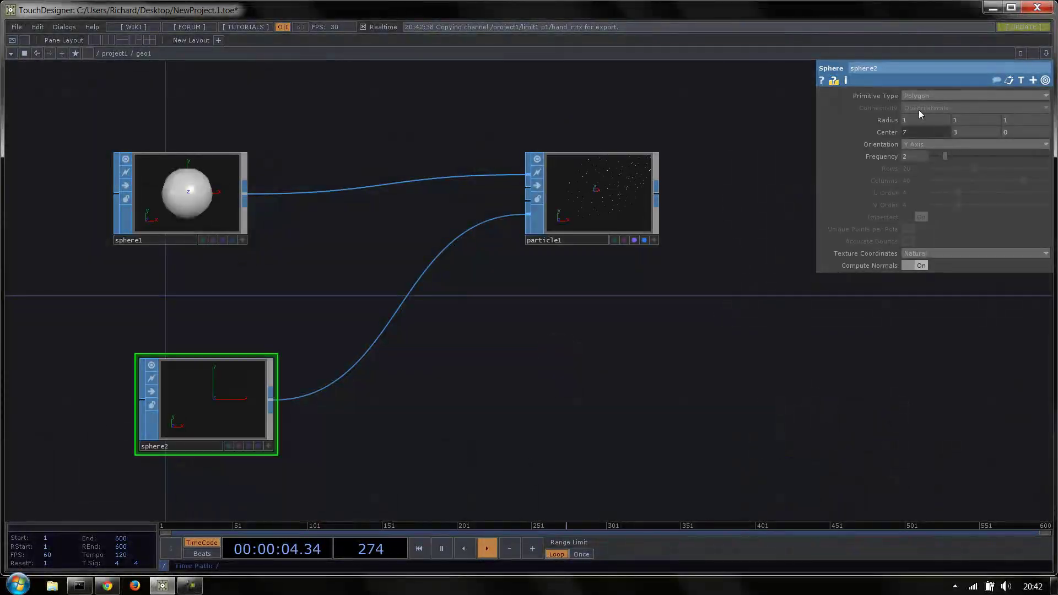
Return to project1 and examine how the particle trail follows the hand and what select1, math1 and limit1 output
click(115, 53)
scroll(193, 366, down, 3)
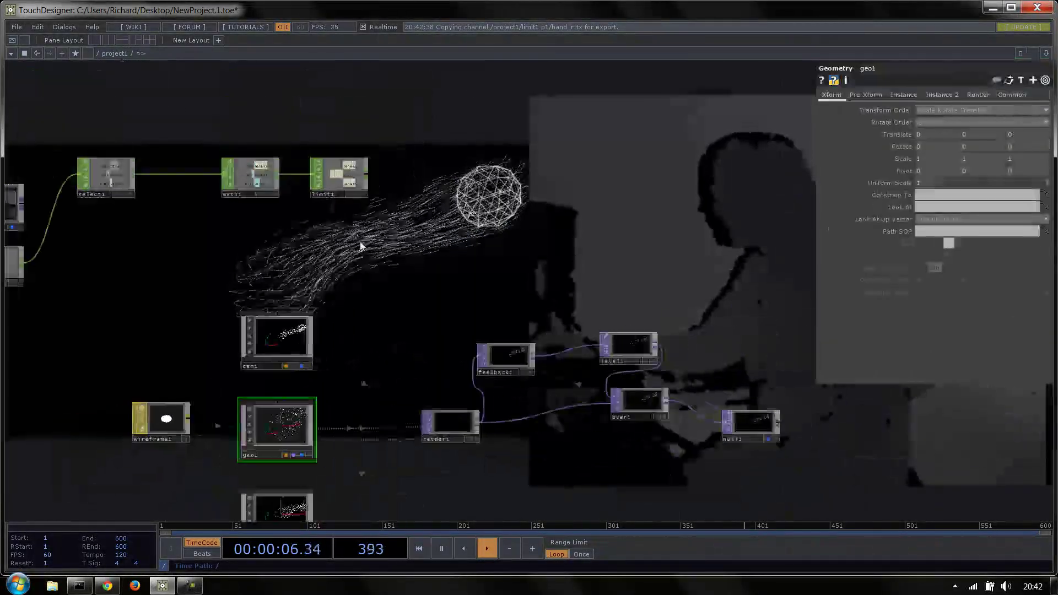
drag(325, 285, 169, 470)
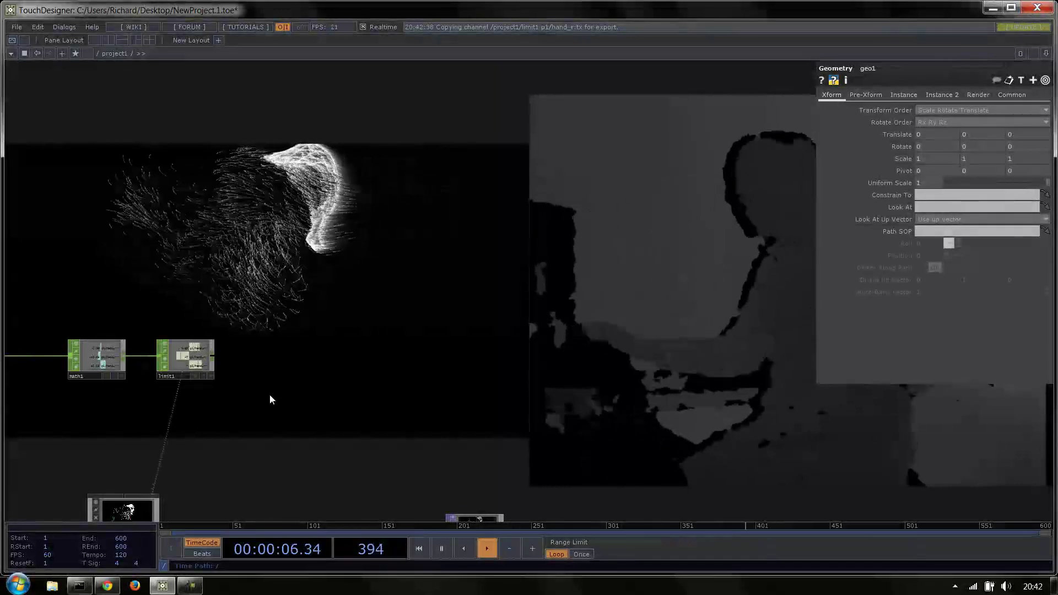
scroll(331, 103, down, 1)
drag(276, 359, 355, 74)
scroll(356, 73, down, 2)
scroll(245, 213, up, 4)
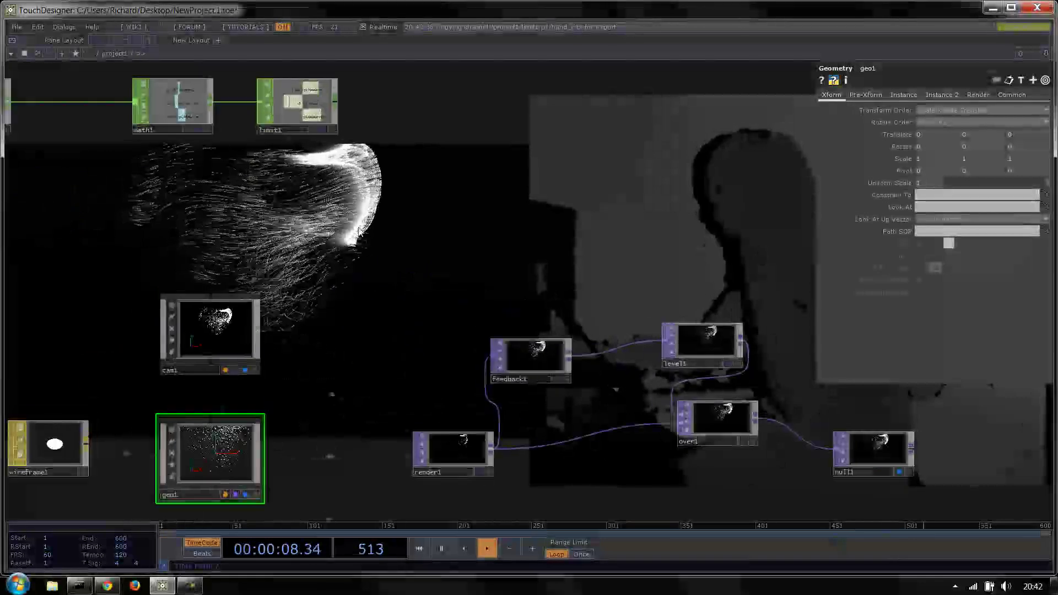
drag(212, 137, 439, 188)
scroll(260, 124, up, 3)
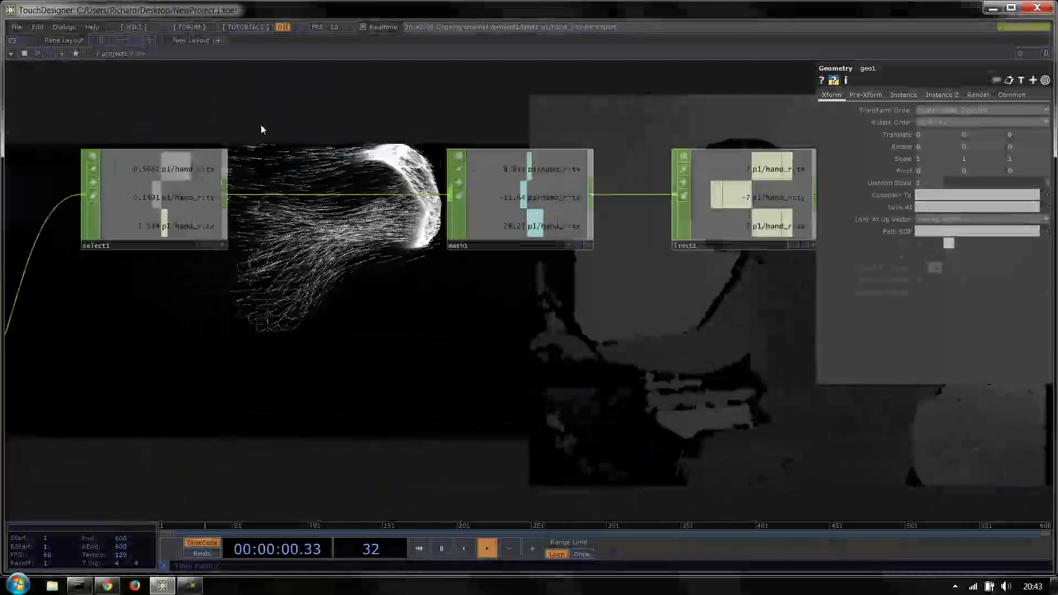
Branch a new Select CHOP off select1's output and place it below the wire between select1 and math1
click(168, 191)
scroll(169, 190, down, 3)
scroll(390, 203, up, 4)
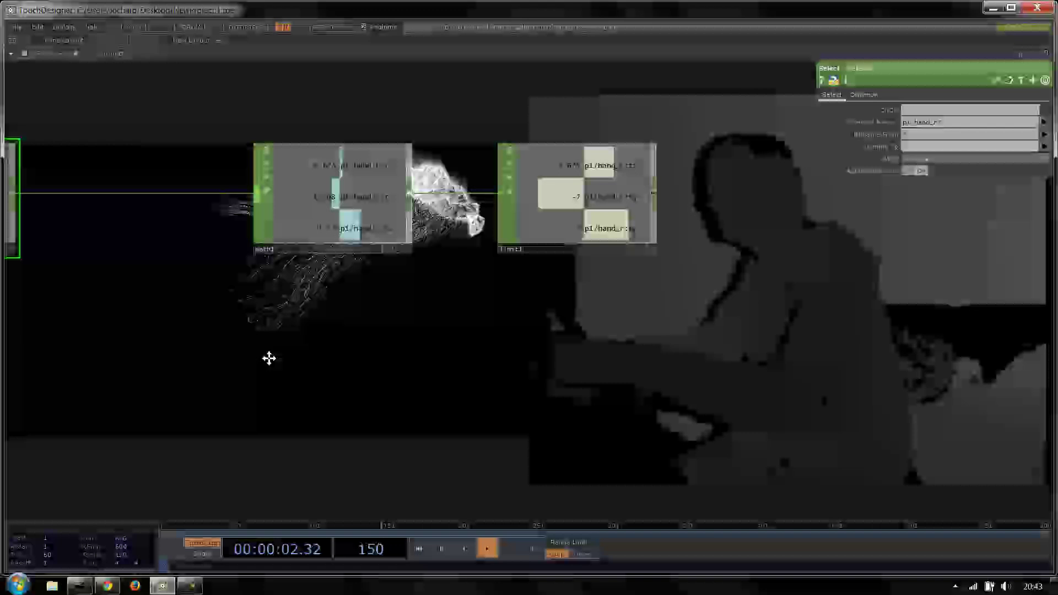
drag(267, 360, 194, 339)
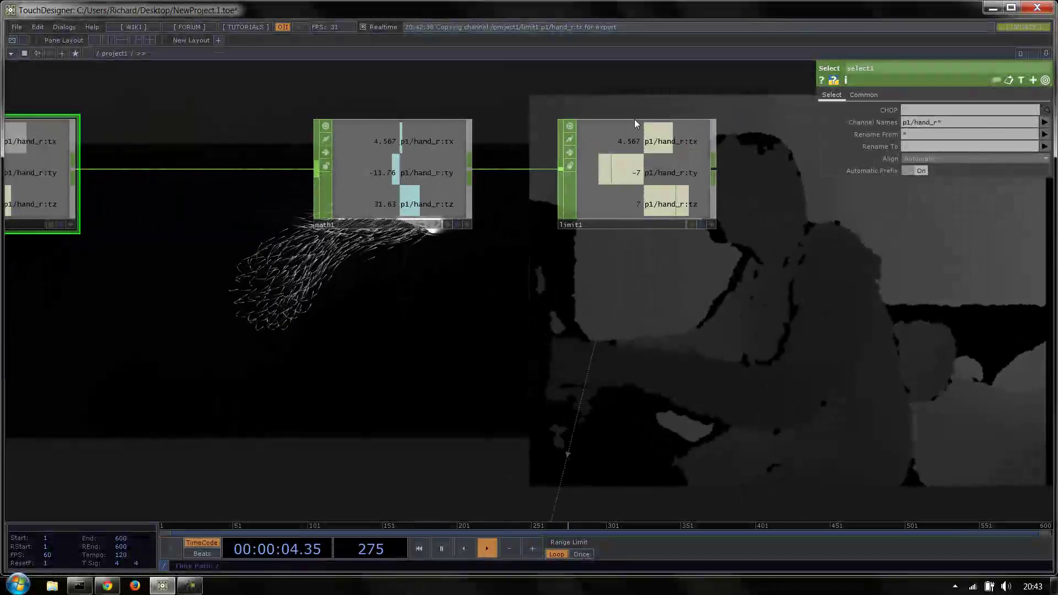
drag(734, 301, 1036, 289)
scroll(494, 220, down, 3)
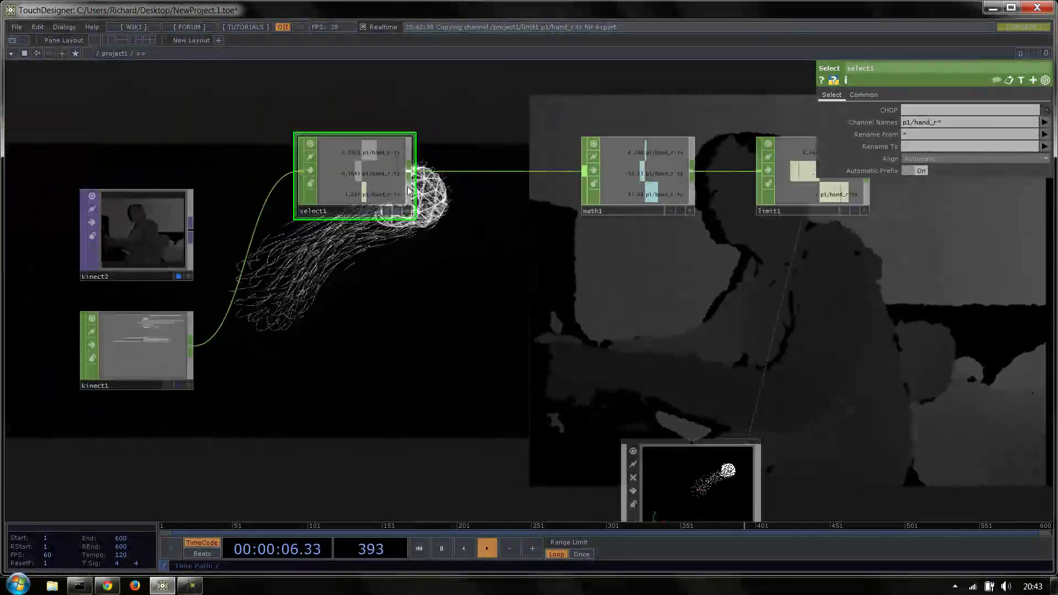
scroll(409, 181, up, 3)
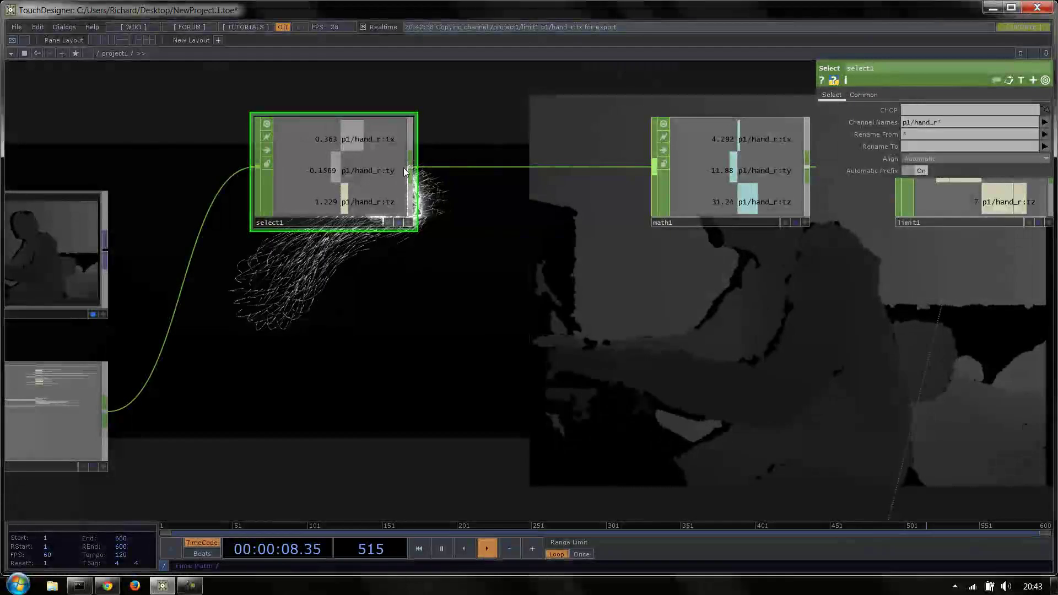
right_click(409, 167)
click(696, 163)
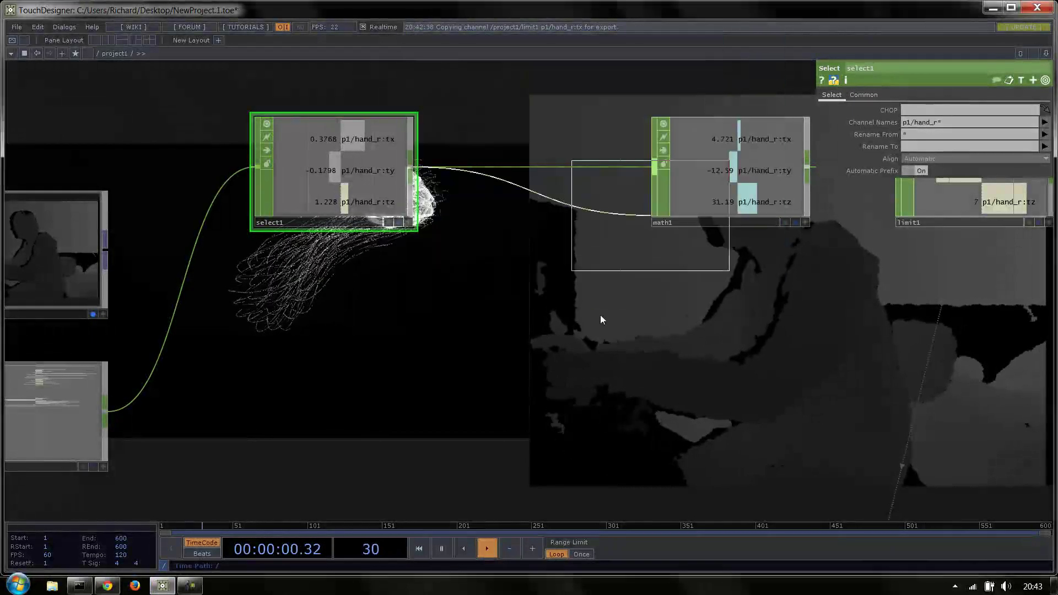
click(647, 336)
Set select2's Channel Names to *ty* so it keeps only the hand's vertical channel
click(954, 121)
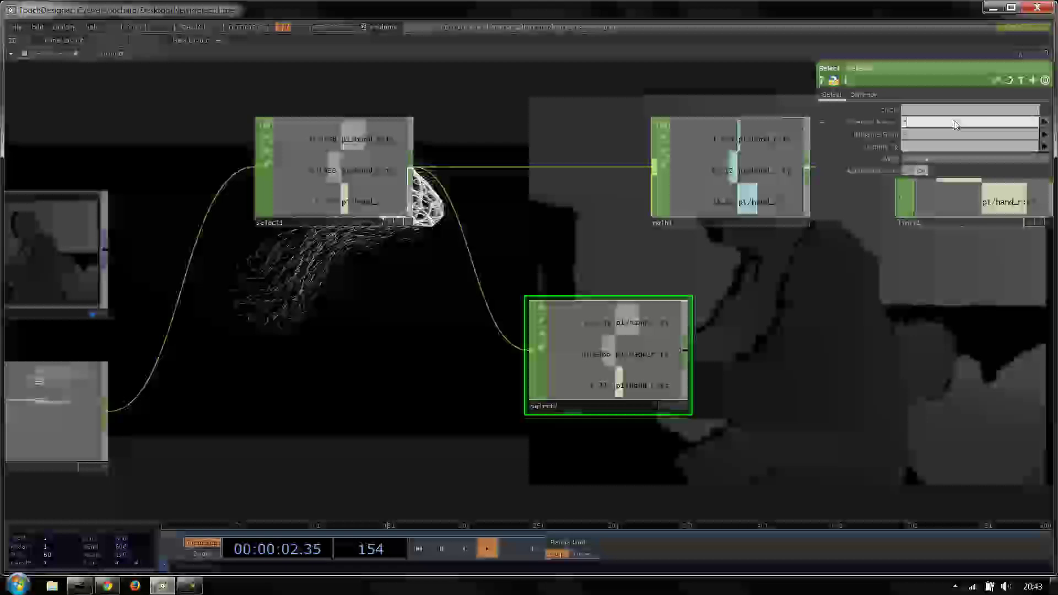
text(hand)
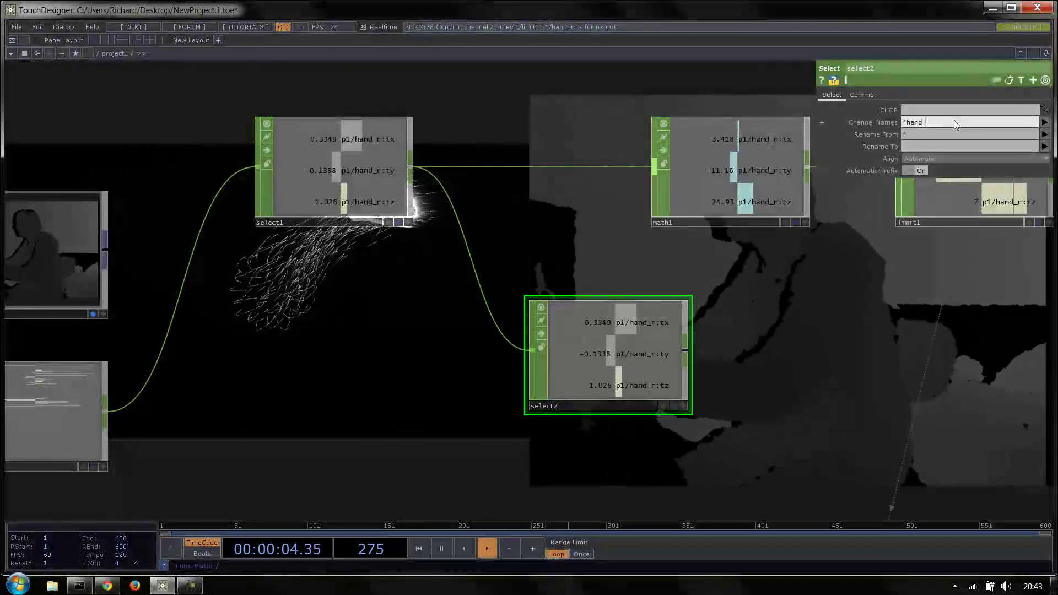
text(_r)
key(BackSpace)
key(BackSpace)
key(BackSpace)
key(BackSpace)
key(BackSpace)
key(BackSpace)
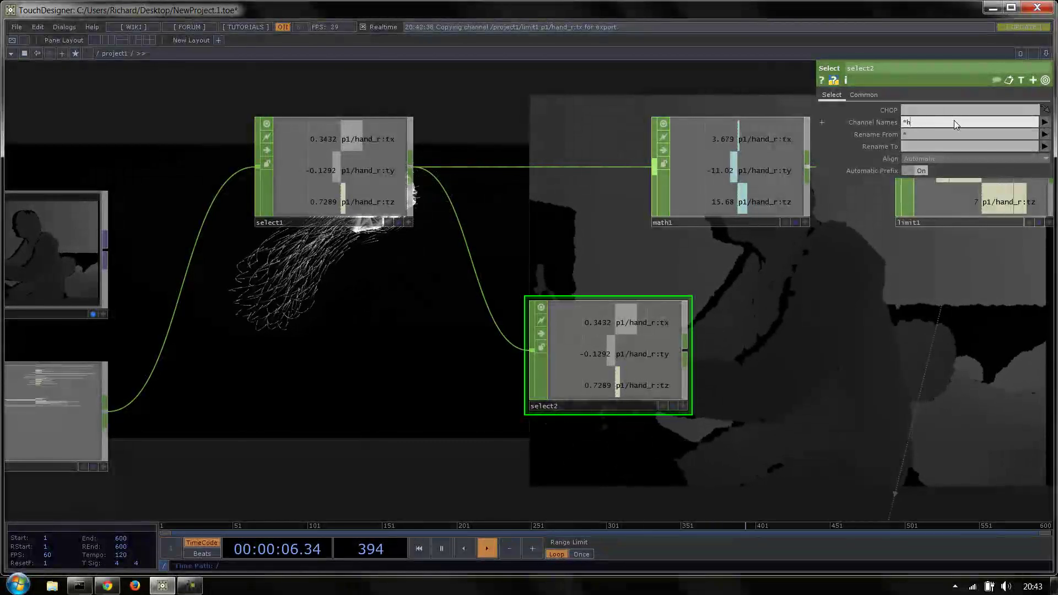
text(ty*)
key(Return)
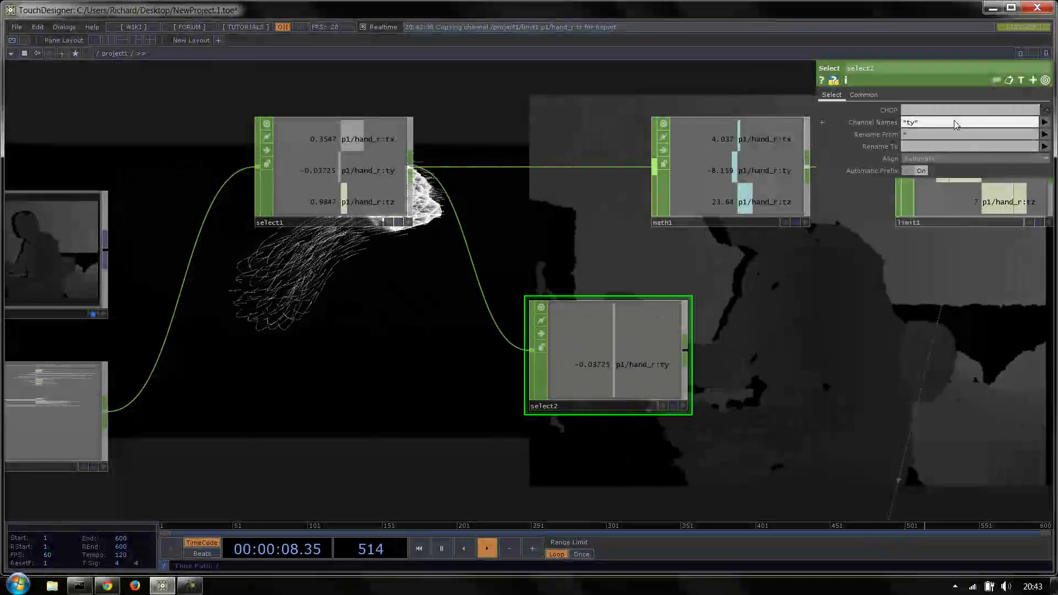
Append a Math CHOP to select2's output and arrange this ty branch above math1 and limit1
drag(774, 352, 459, 284)
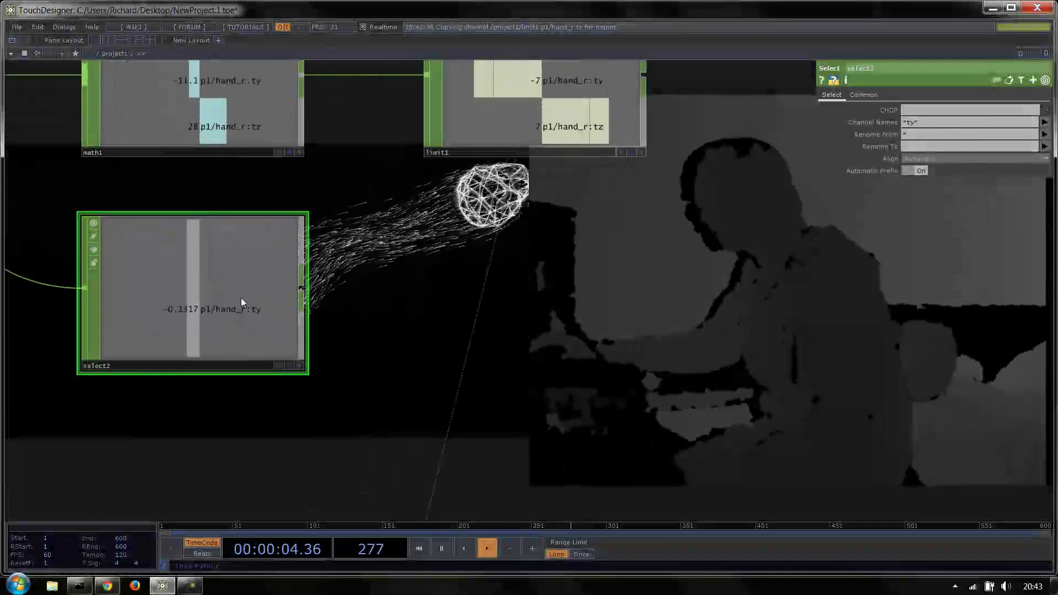
right_click(302, 301)
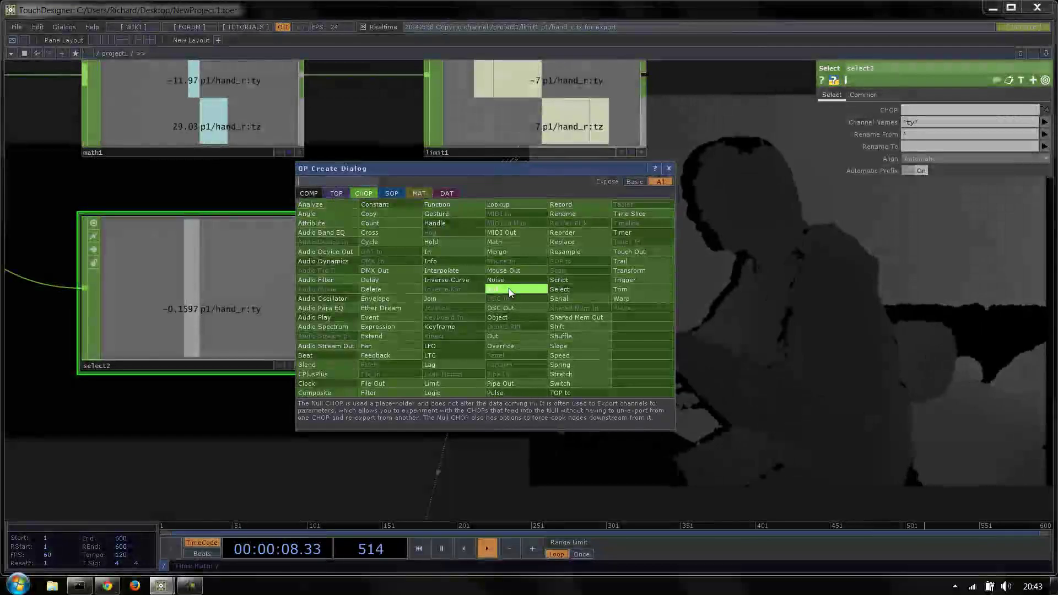
click(505, 244)
click(537, 271)
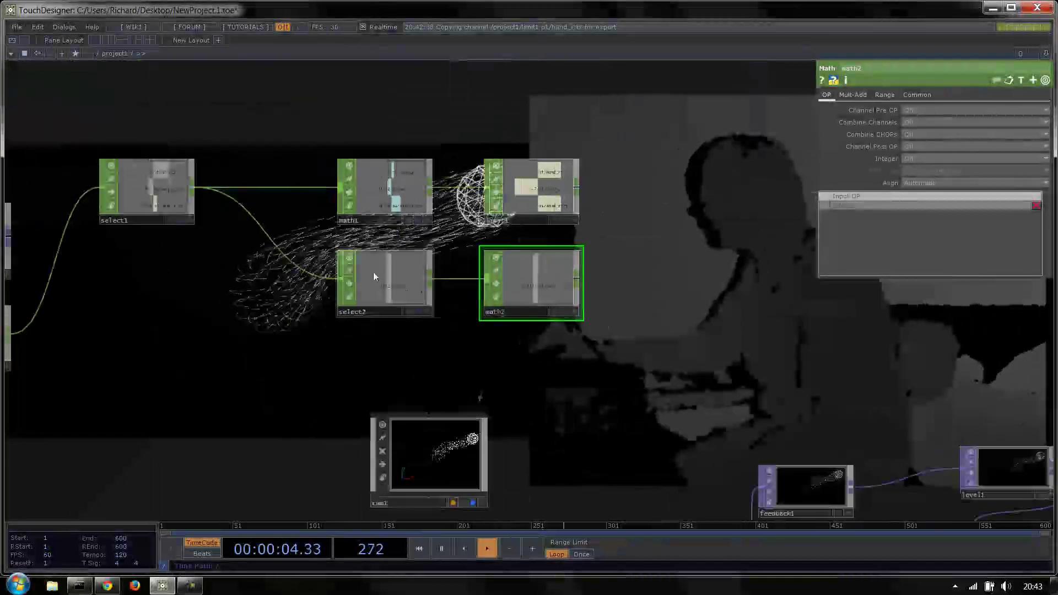
drag(373, 273, 389, 214)
scroll(514, 100, up, 6)
scroll(516, 124, down, 2)
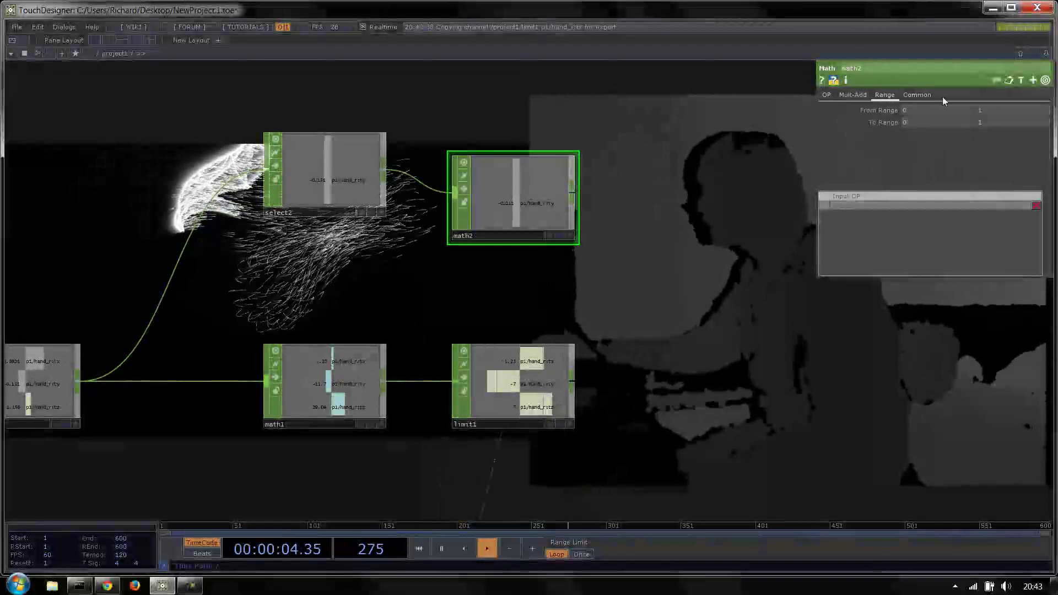
Set math2's From Range to -0.2 and 0.3
click(953, 109)
text(-0.3)
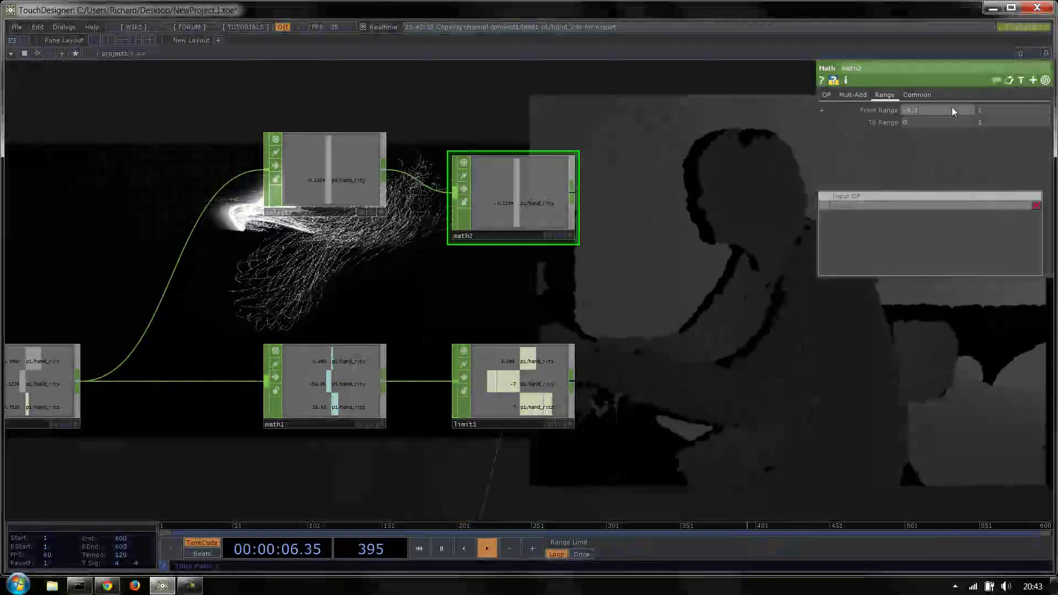
key(Tab)
text(0.3)
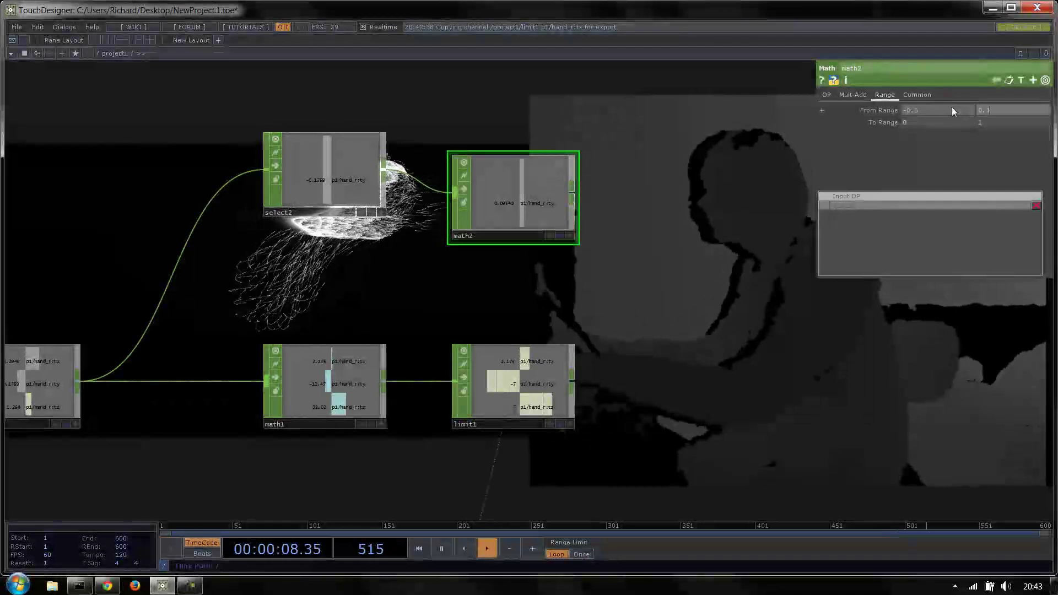
click(953, 109)
key(BackSpace)
text(2)
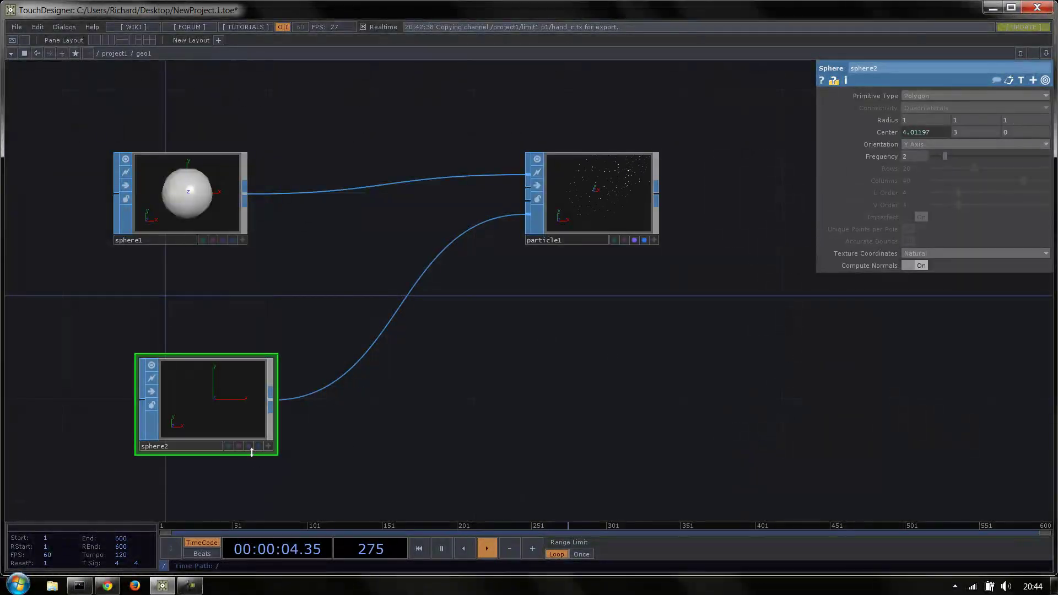
Open sphere2's parameters in a floating window and vary its Center Y from project1 to find the visible vertical limits
right_click(230, 412)
click(259, 368)
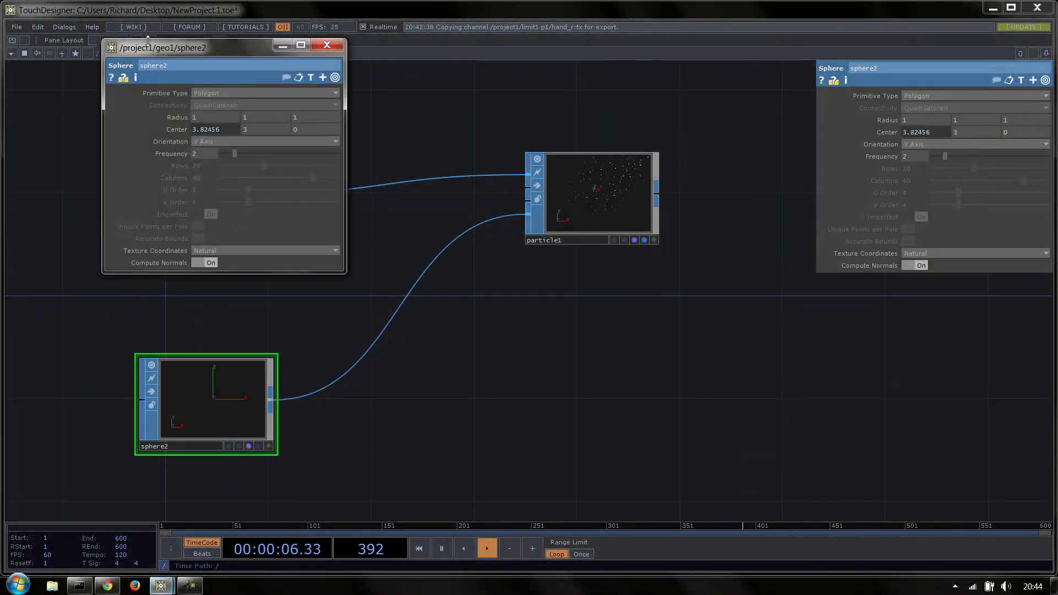
drag(148, 41, 130, 79)
click(121, 58)
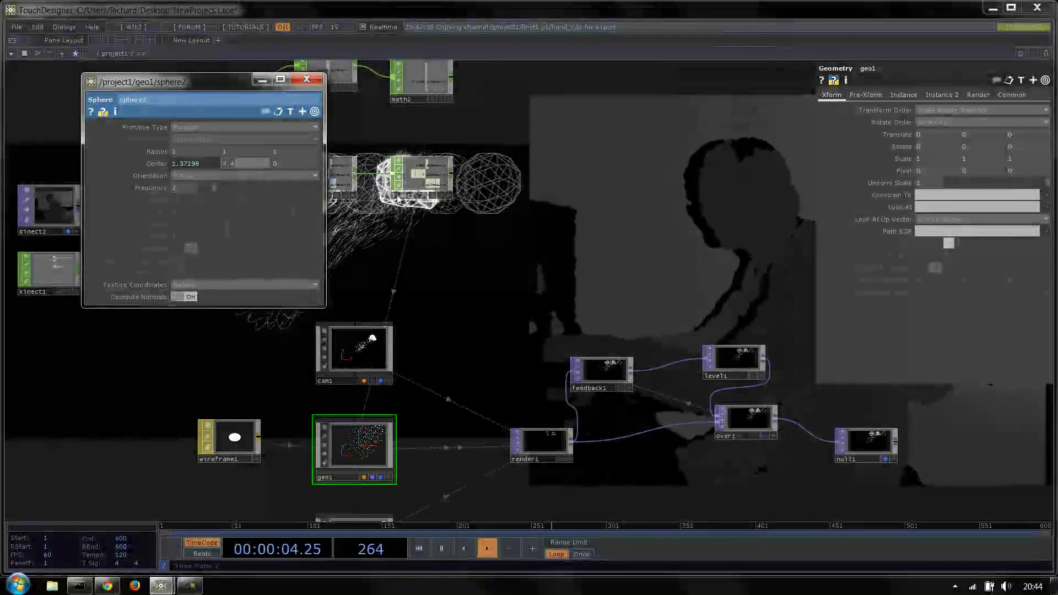
click(352, 232)
click(306, 81)
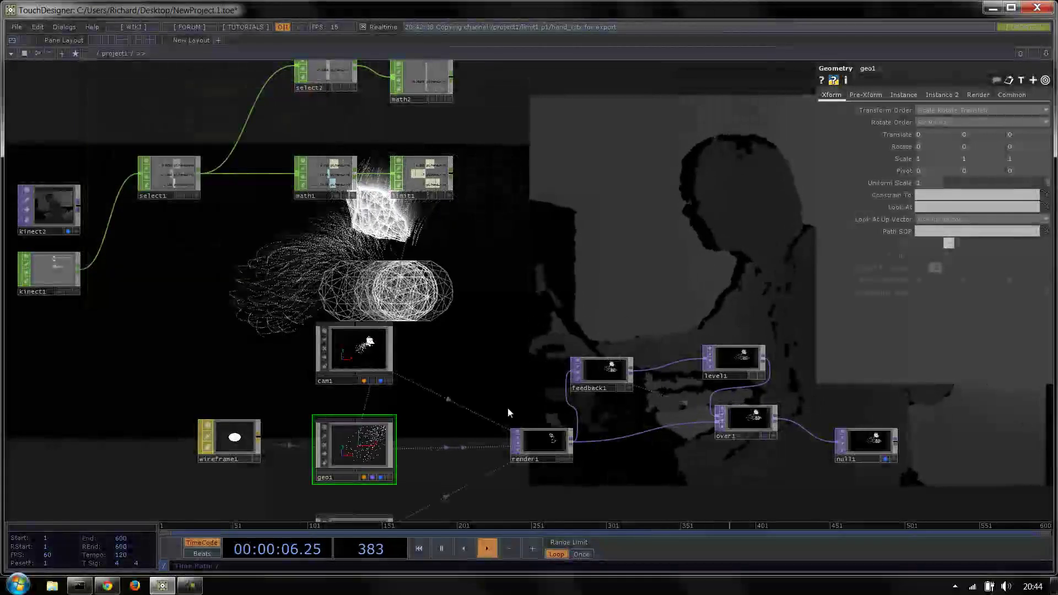
Set math2's To Range to -3.5 and 3.5
click(415, 81)
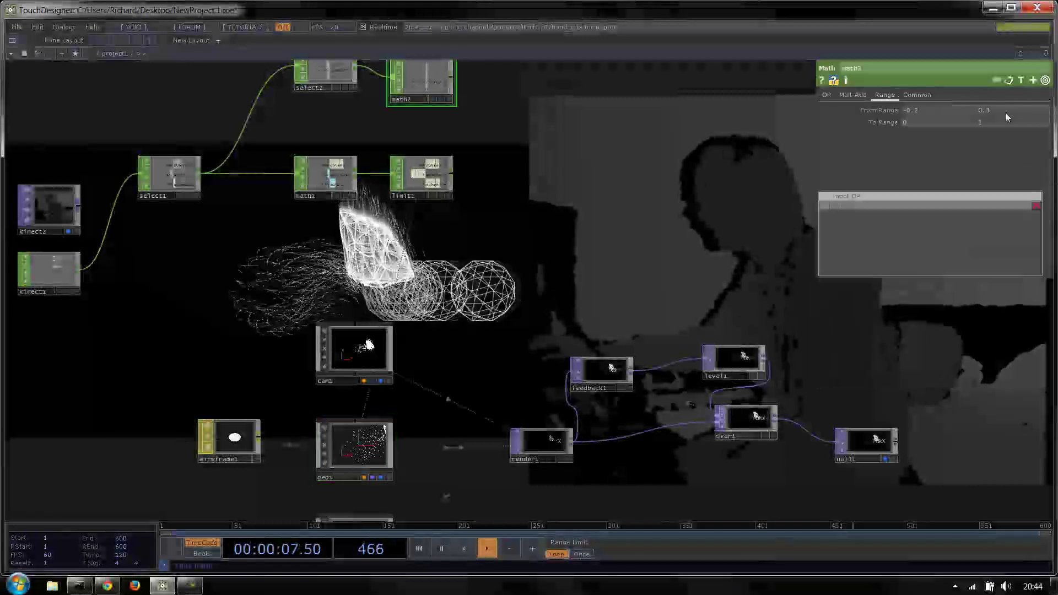
click(958, 118)
text(-1.5)
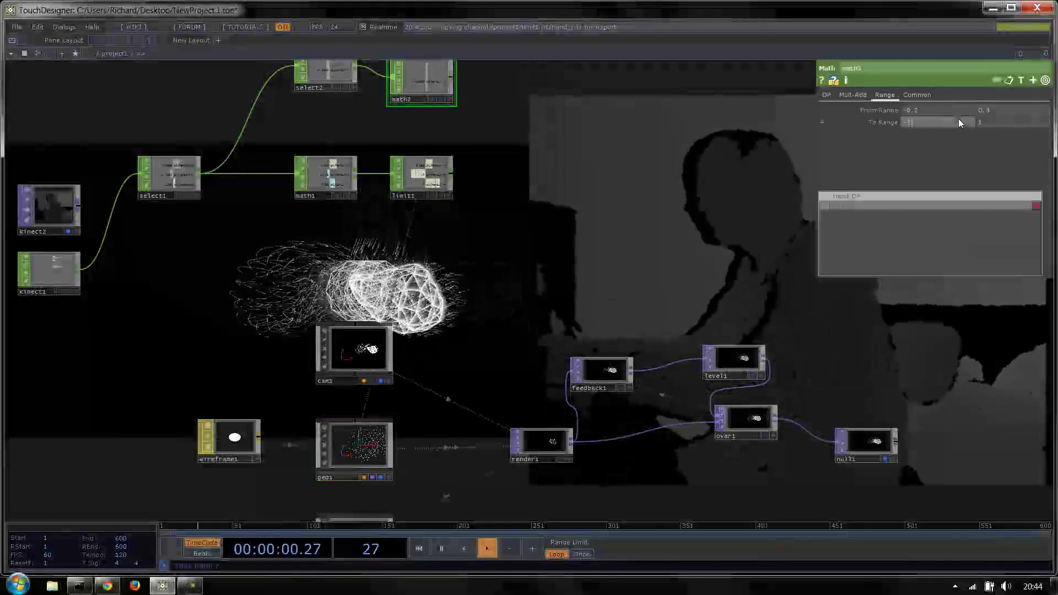
key(Tab)
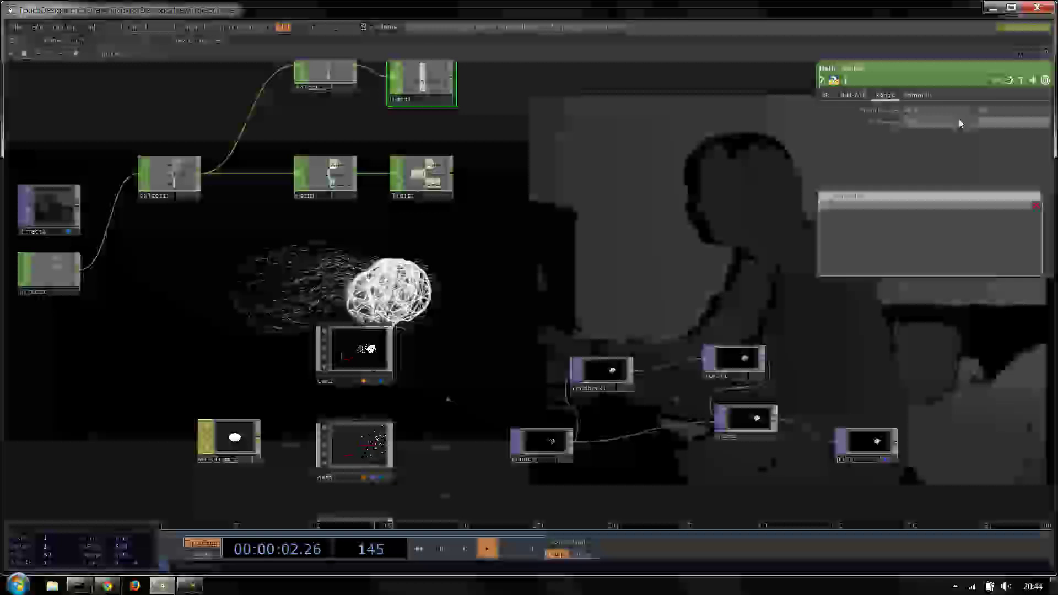
text(1.5)
Append a Limit CHOP to math2's output, placing it beside that node
drag(639, 268, 625, 444)
scroll(480, 220, up, 3)
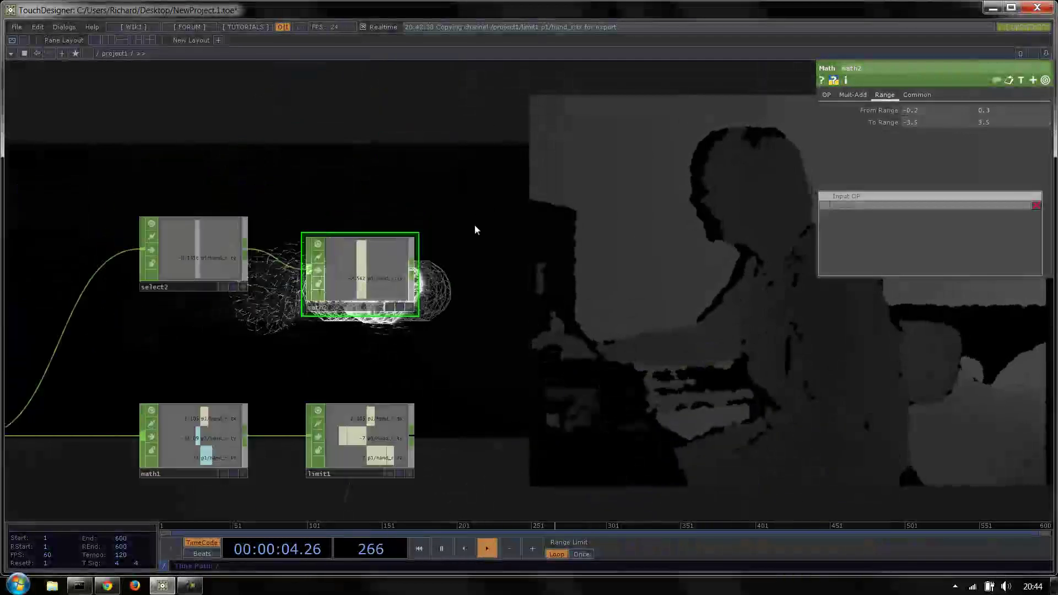
right_click(414, 274)
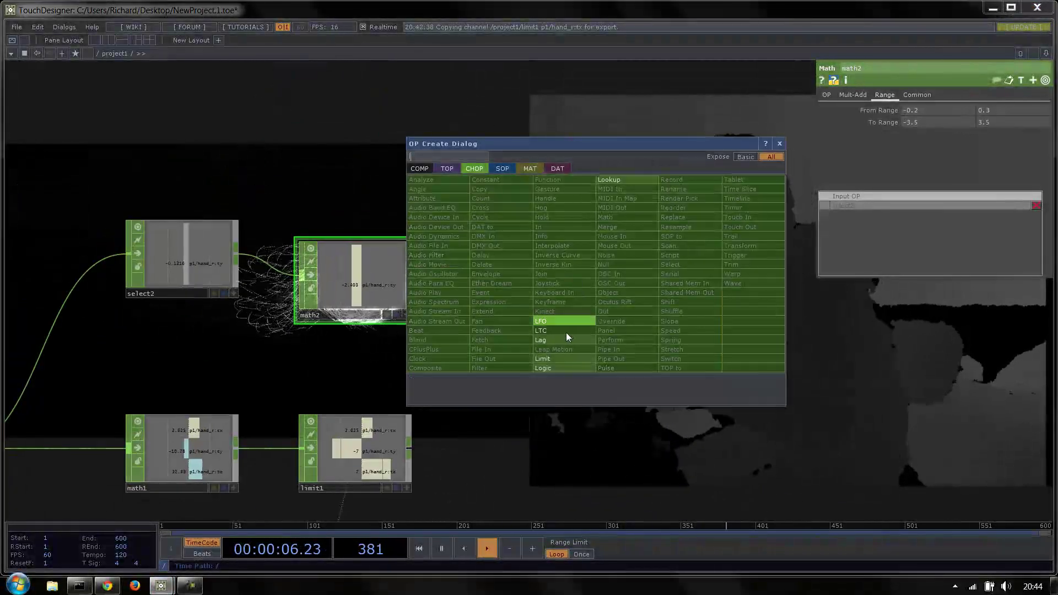
click(557, 357)
click(548, 270)
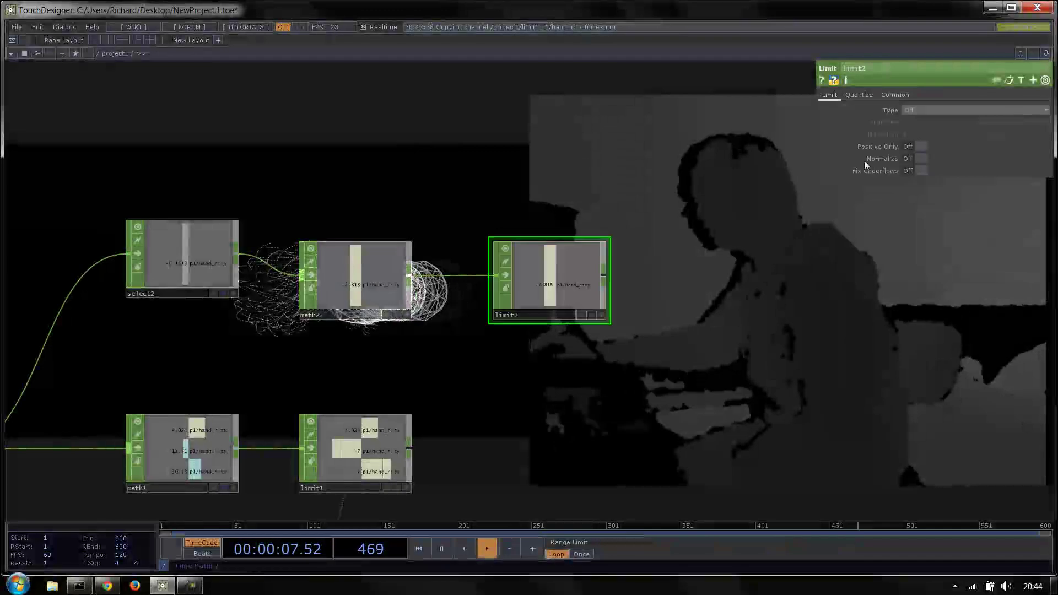
Set limit2's type to Clamp with a minimum of -3.5 and a maximum of 3.5
click(911, 113)
click(911, 122)
scroll(576, 298, up, 3)
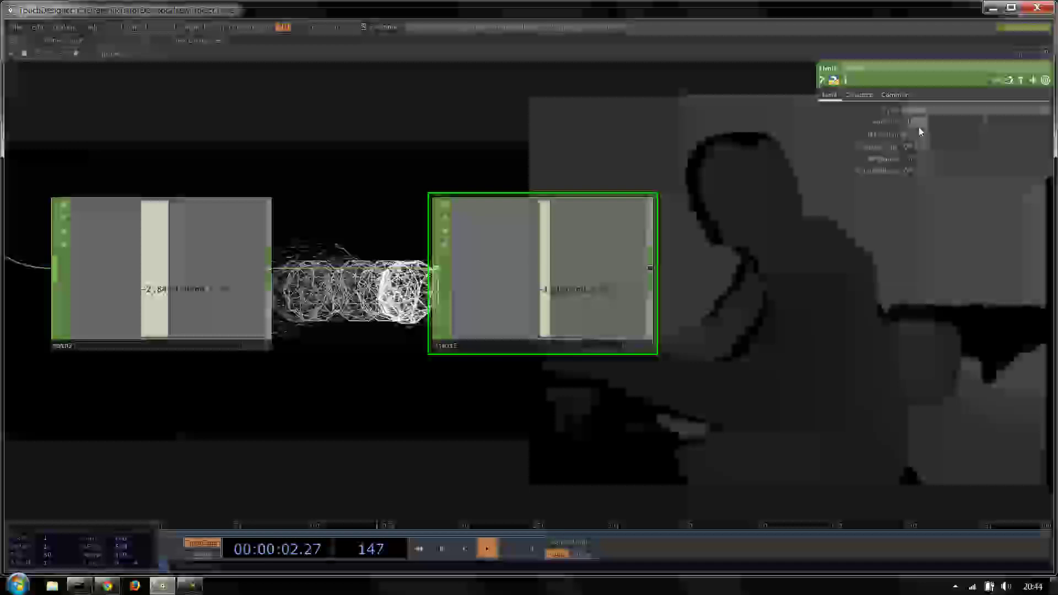
click(918, 127)
text(-3.5)
key(Tab)
text(3)
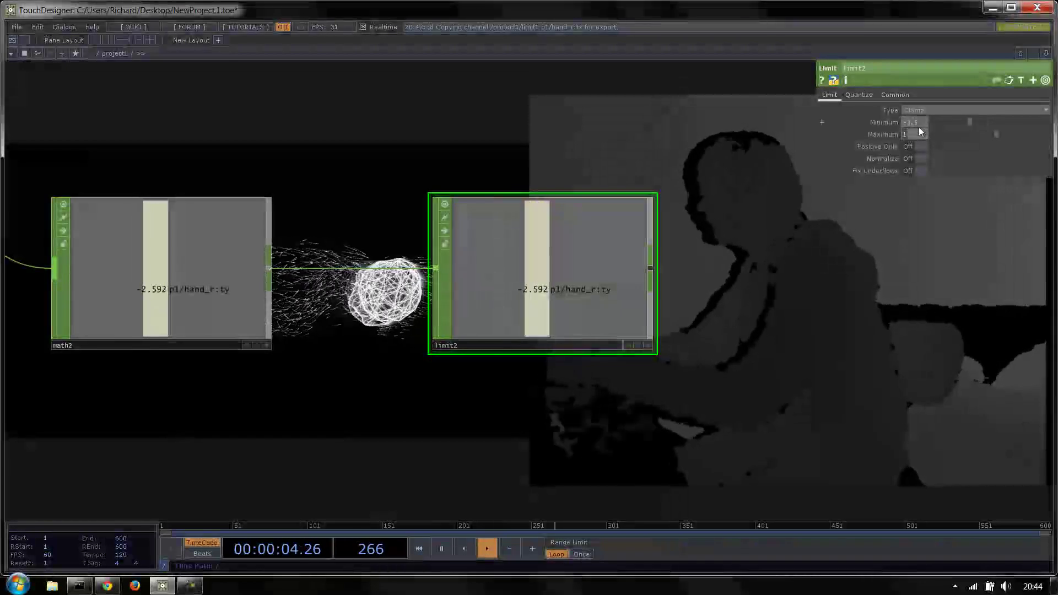
key(Return)
text(.5)
key(Return)
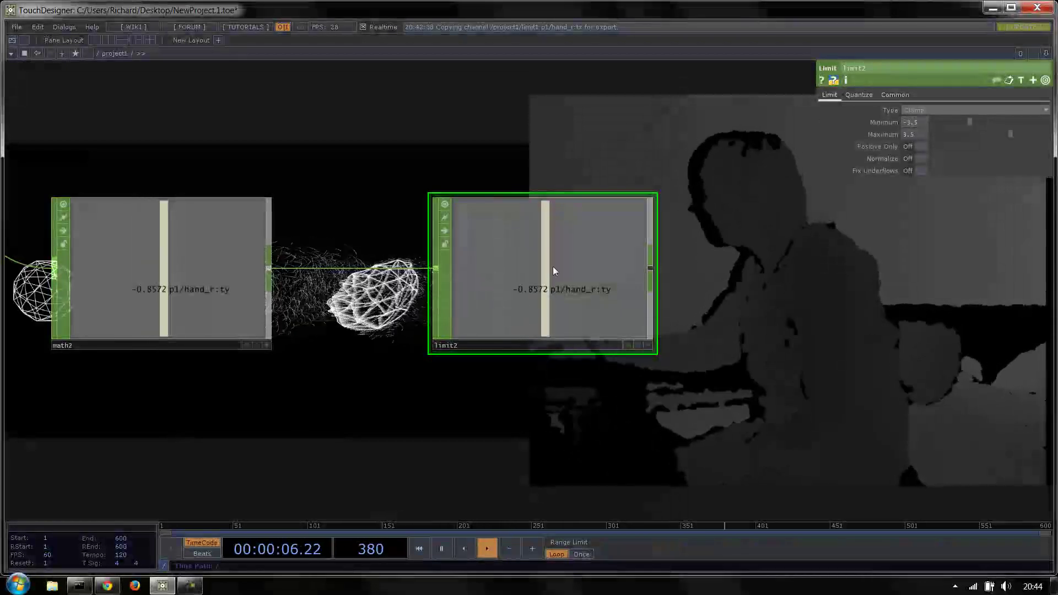
Open limit2's channel in a floating viewer and enter the geo1 component
right_click(542, 250)
click(543, 250)
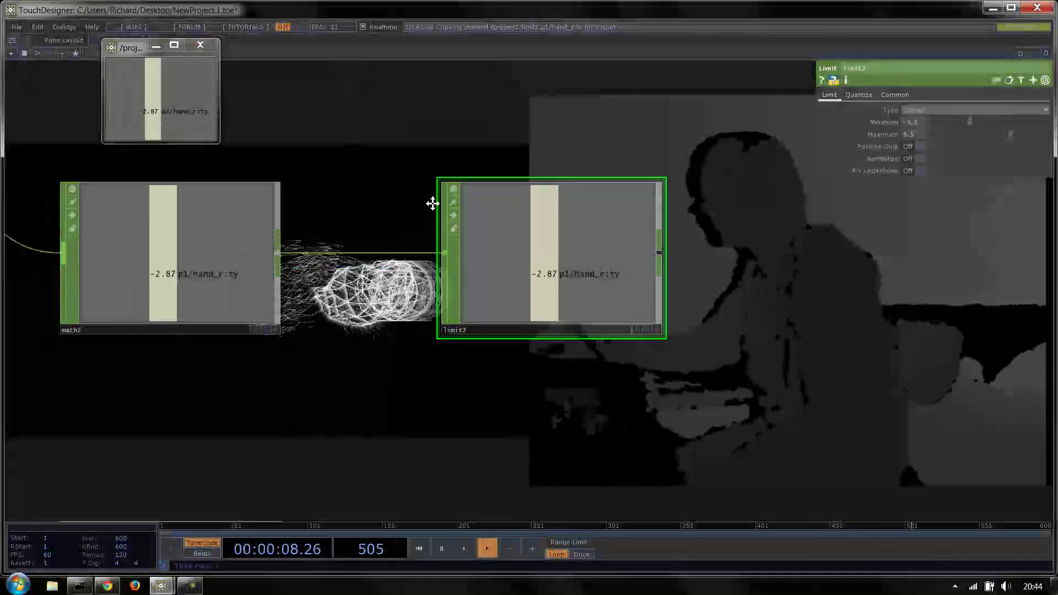
scroll(432, 204, down, 4)
scroll(441, 175, down, 2)
drag(437, 412, 487, 215)
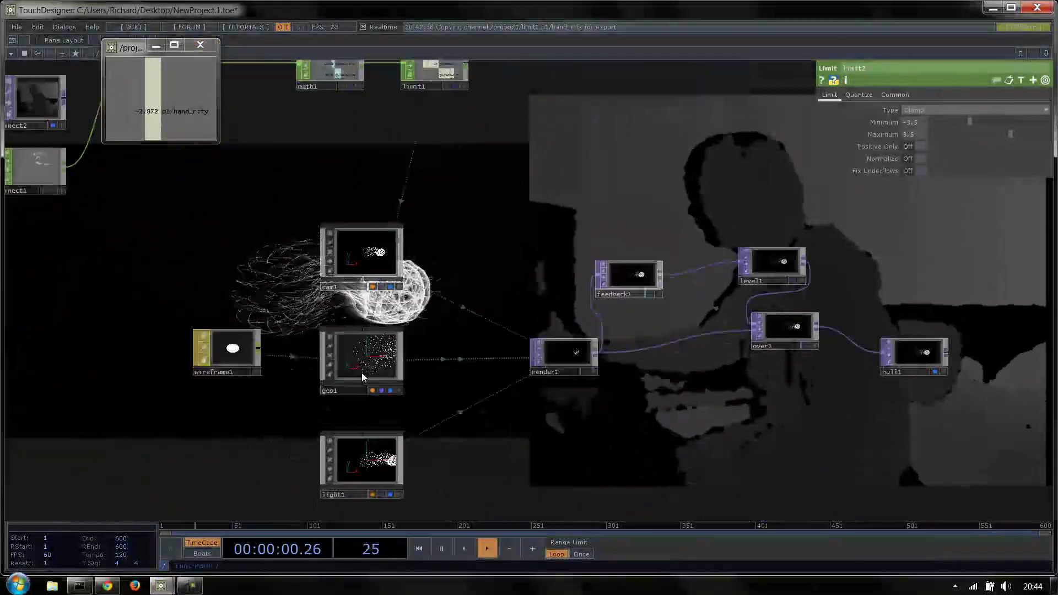
click(361, 369)
key(i)
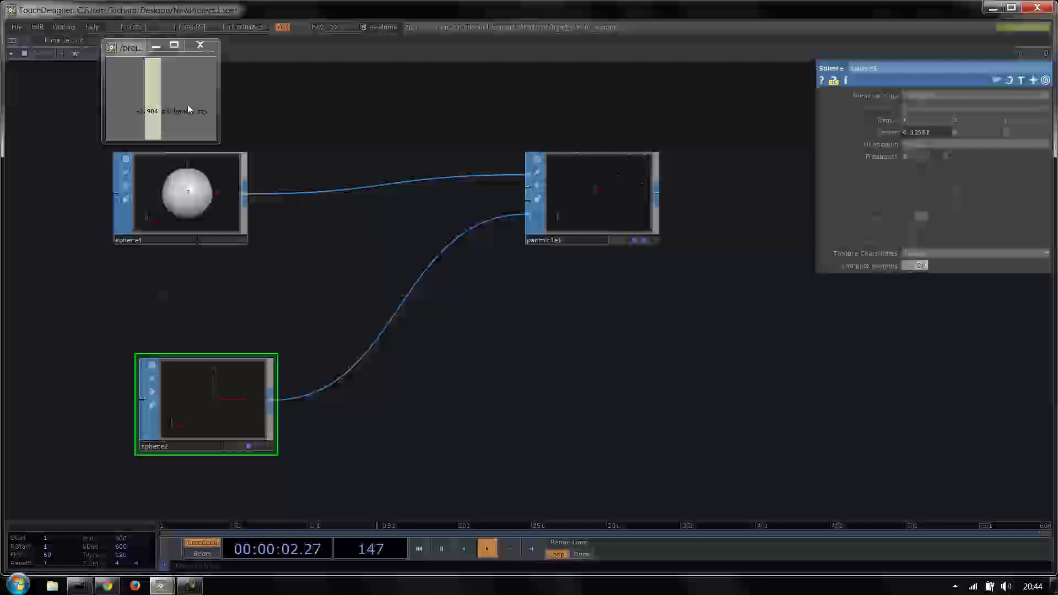
Export limit2's hand_r:ty channel to sphere2's Center Y, close the floating viewer and return to the project1 network
drag(188, 108, 987, 138)
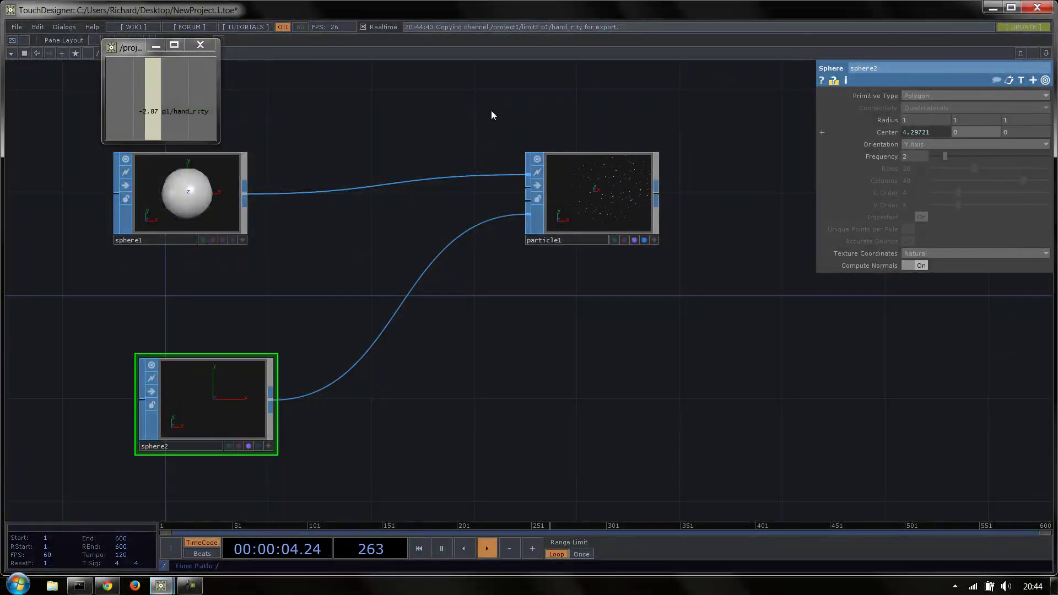
click(201, 45)
key(u)
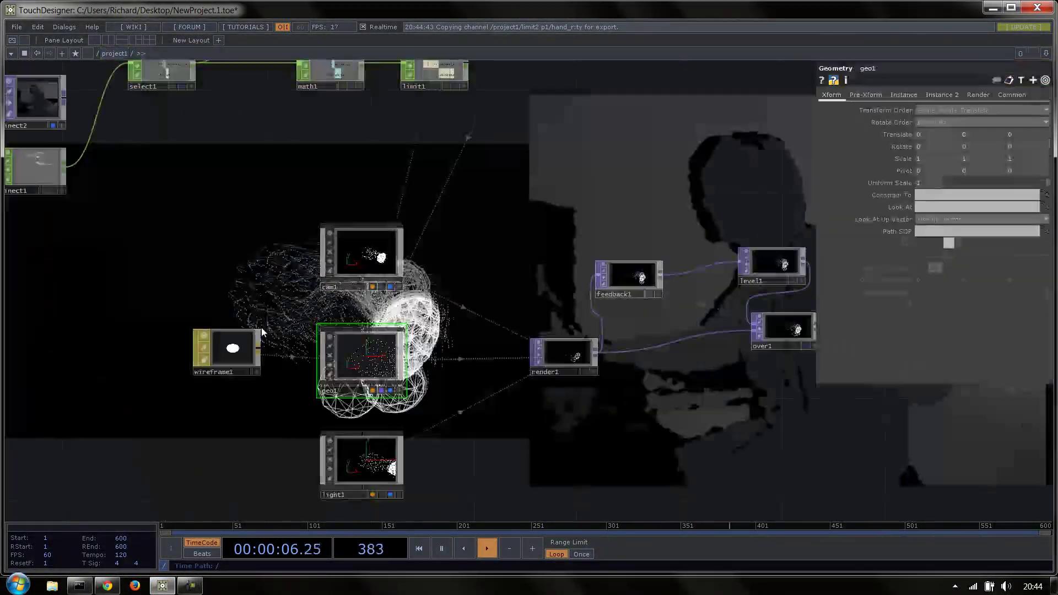
Inspect limit1 and the neighbouring Select, Math and Limit chains that process the right-hand channels
drag(383, 231, 44, 392)
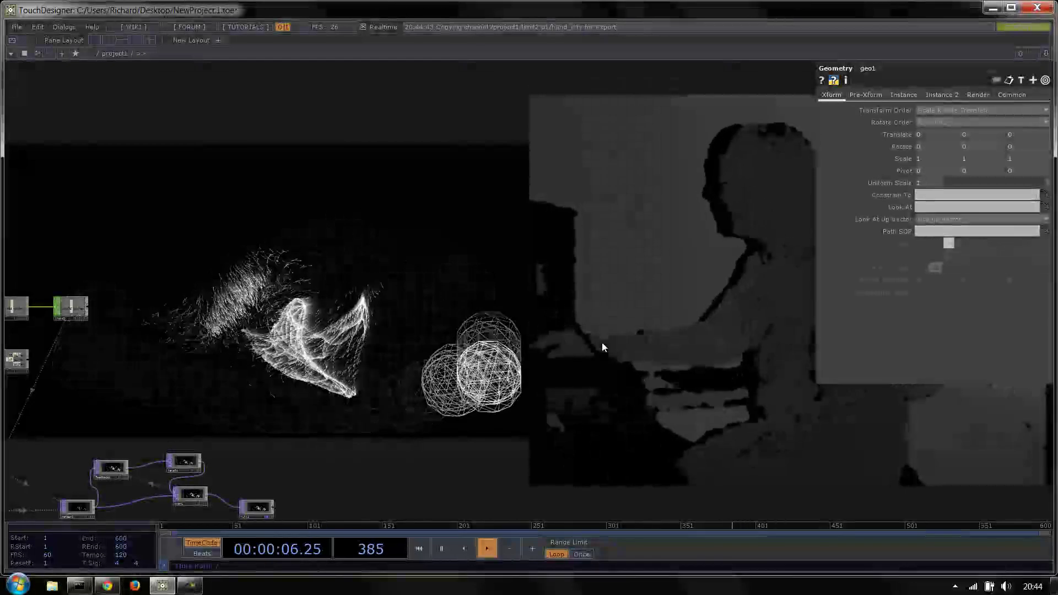
scroll(229, 181, up, 10)
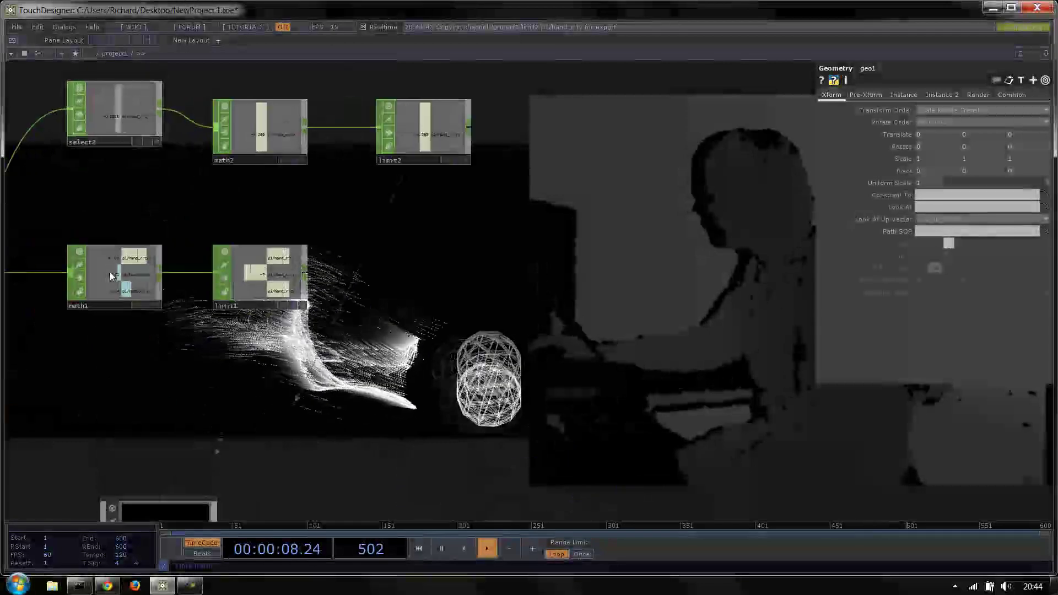
click(75, 263)
scroll(76, 264, up, 5)
scroll(236, 305, down, 3)
scroll(85, 338, up, 3)
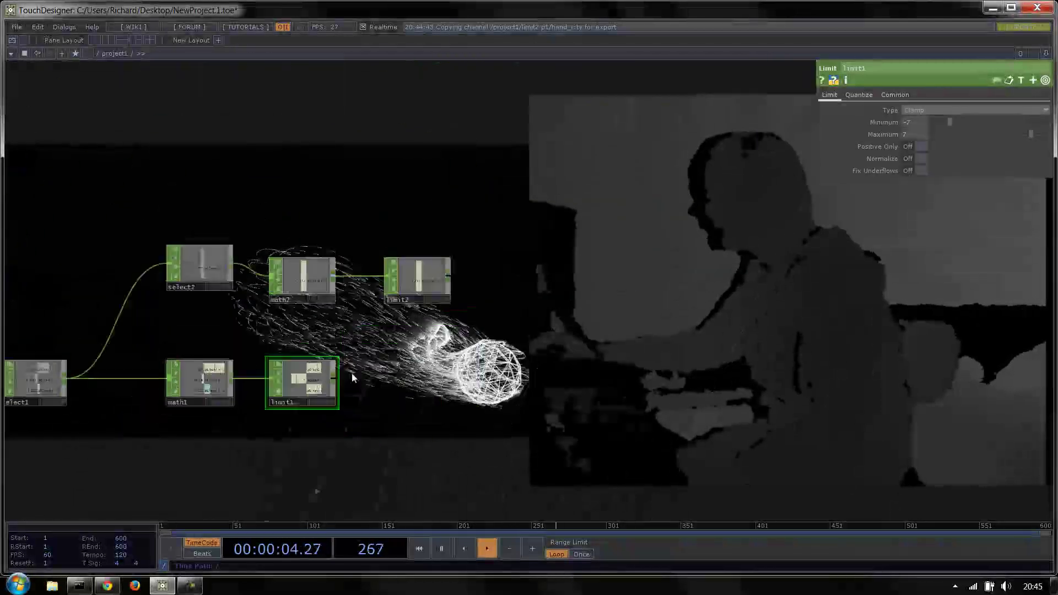
scroll(274, 397, up, 2)
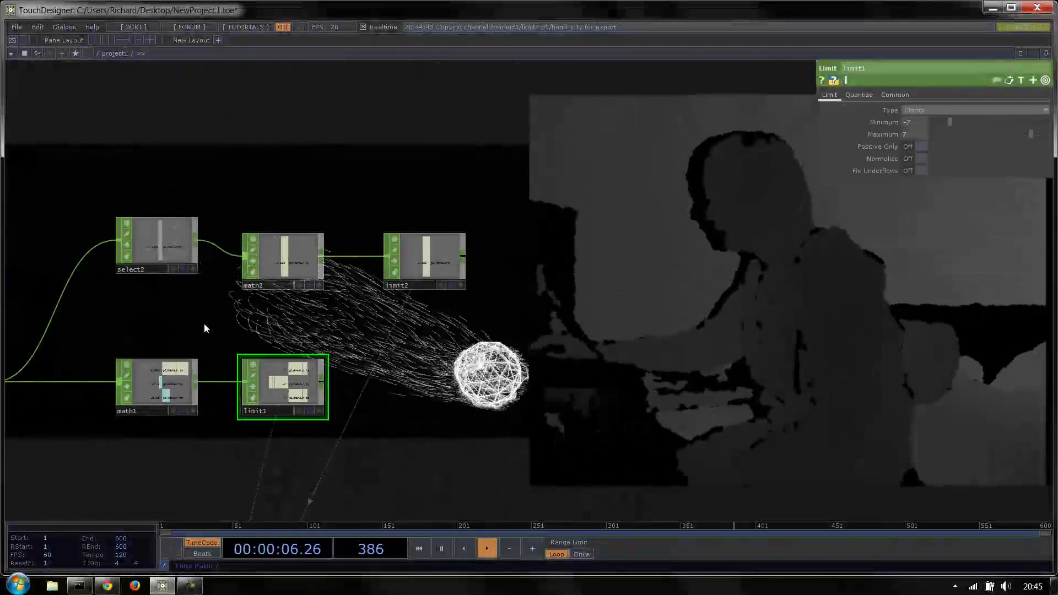
drag(70, 334, 419, 342)
middle_click(343, 385)
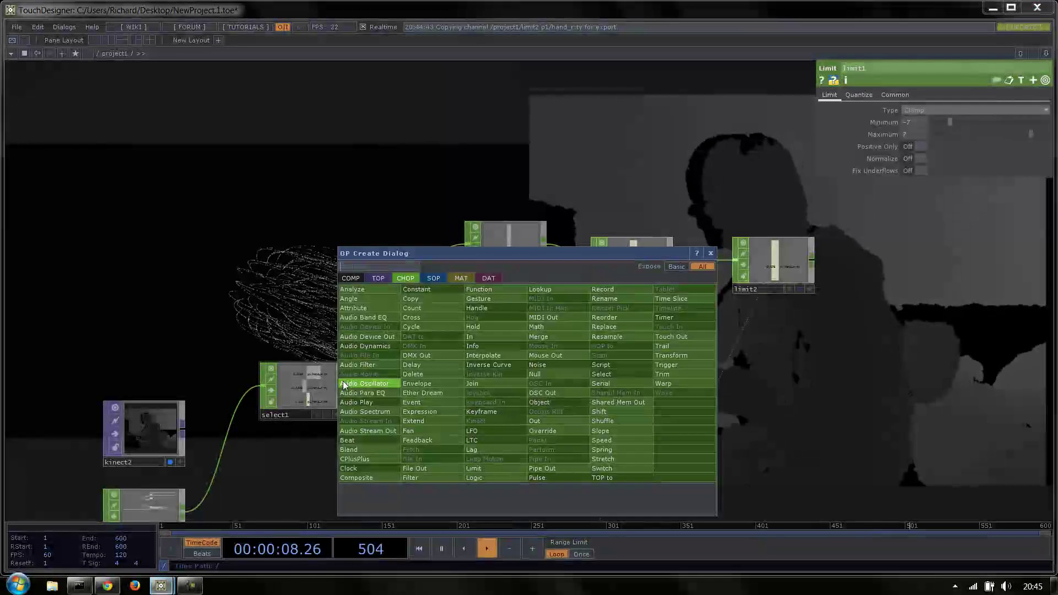
text(m)
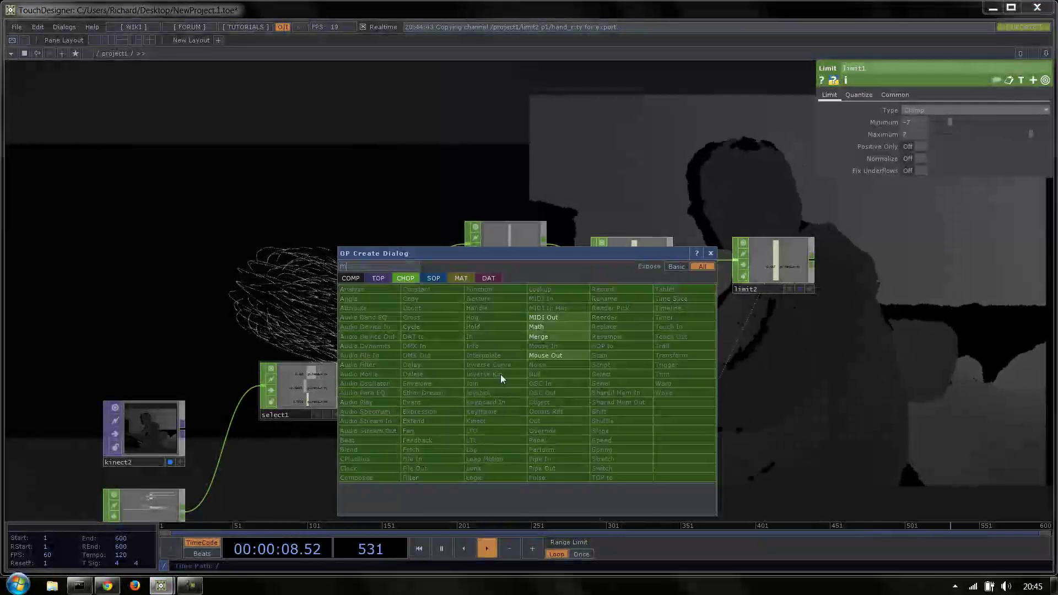
click(554, 323)
scroll(366, 371, down, 4)
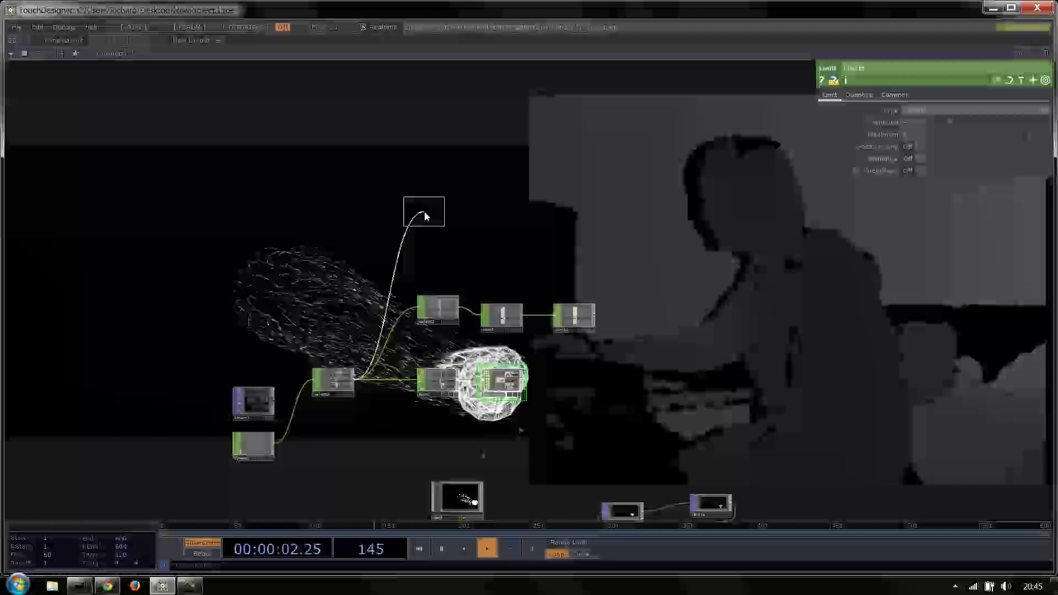
click(425, 215)
scroll(429, 211, up, 8)
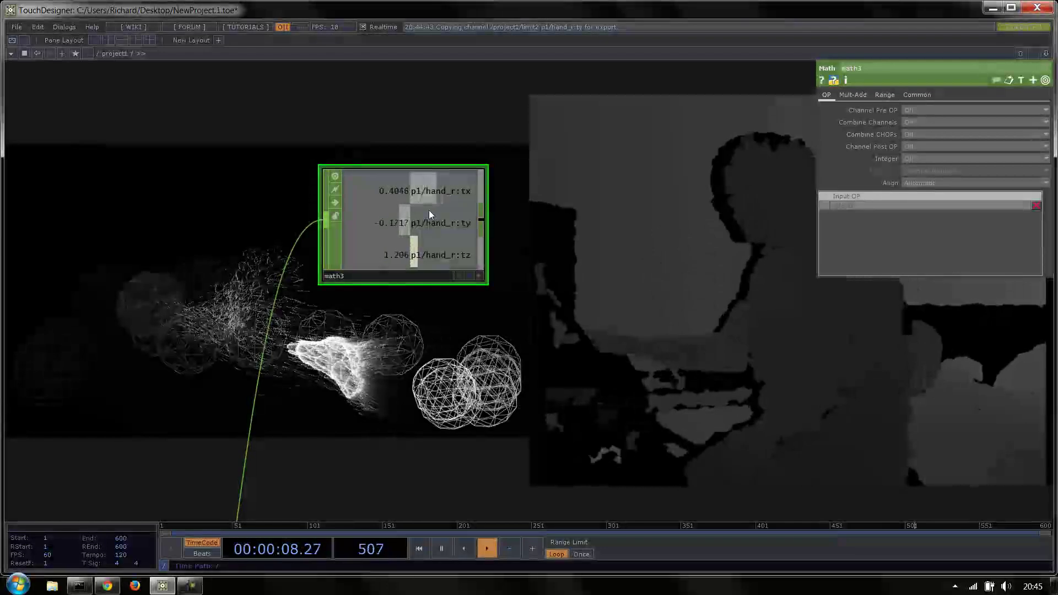
key(Delete)
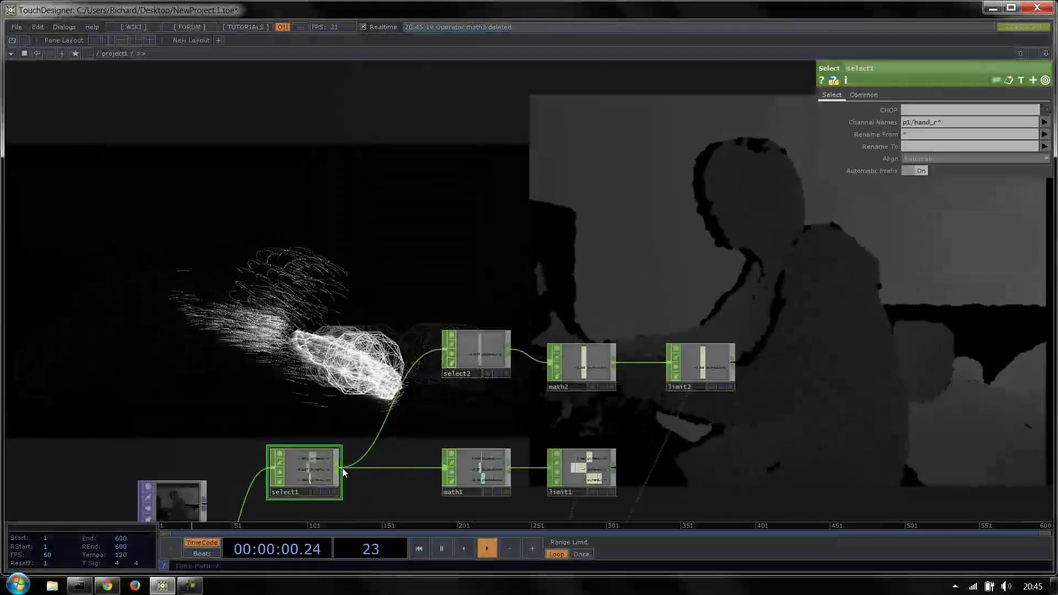
right_click(341, 468)
click(298, 388)
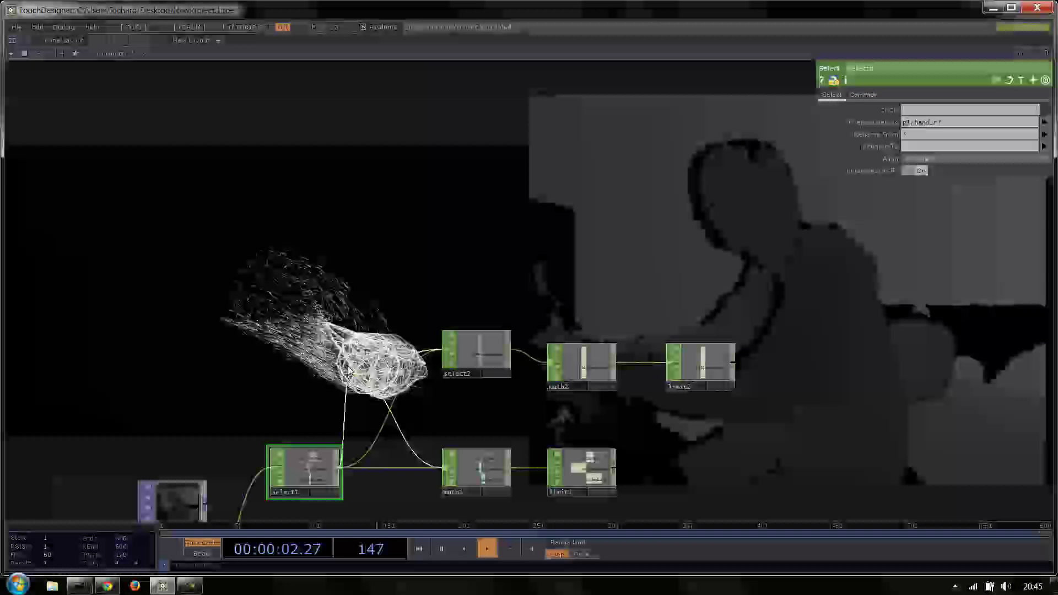
click(368, 398)
Branch a Trigger CHOP off select1's output and place it above the select2 chain
right_click(340, 467)
text(r)
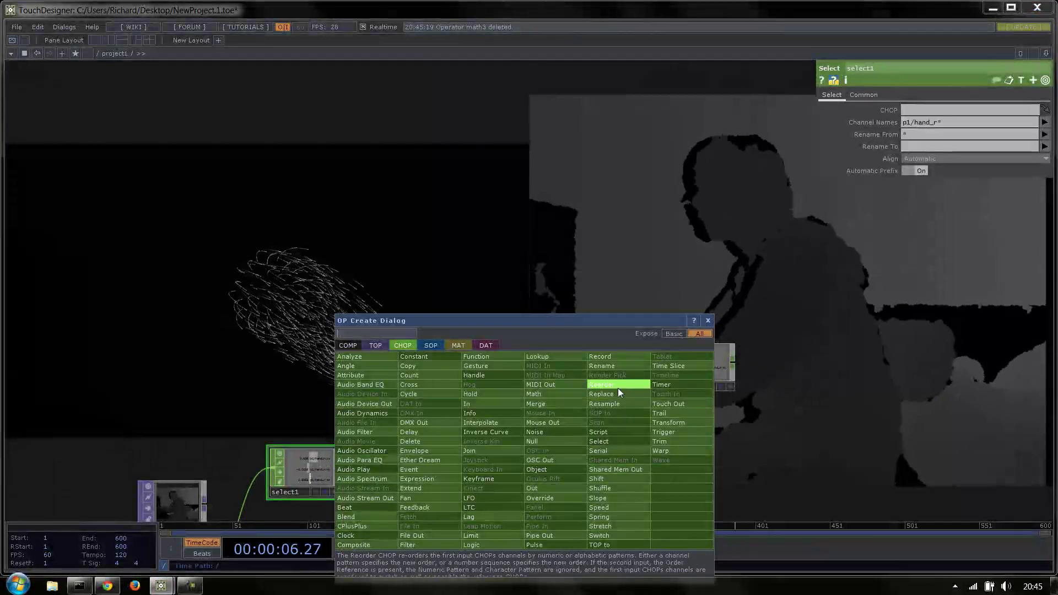
key(BackSpace)
text(tr)
click(669, 433)
click(489, 155)
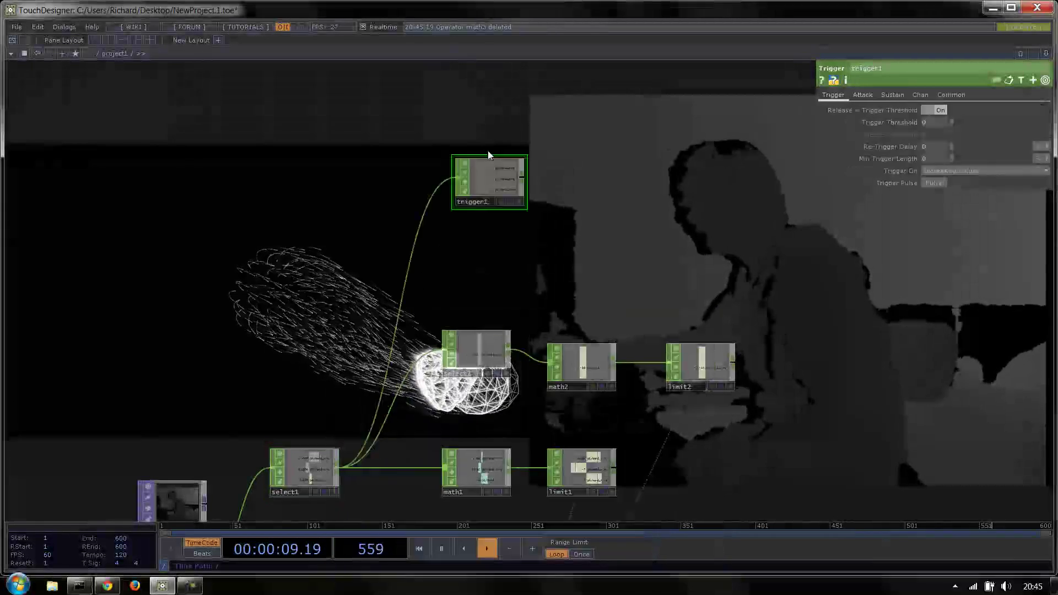
Set trigger1's Trigger On option to Decreasing Values
scroll(547, 259, up, 5)
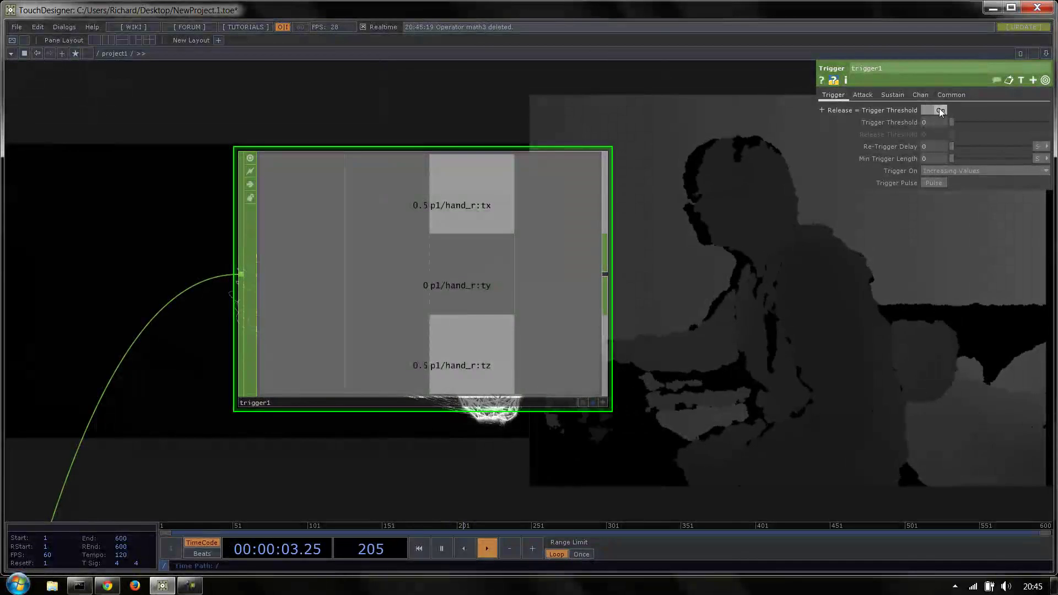
click(941, 173)
click(942, 187)
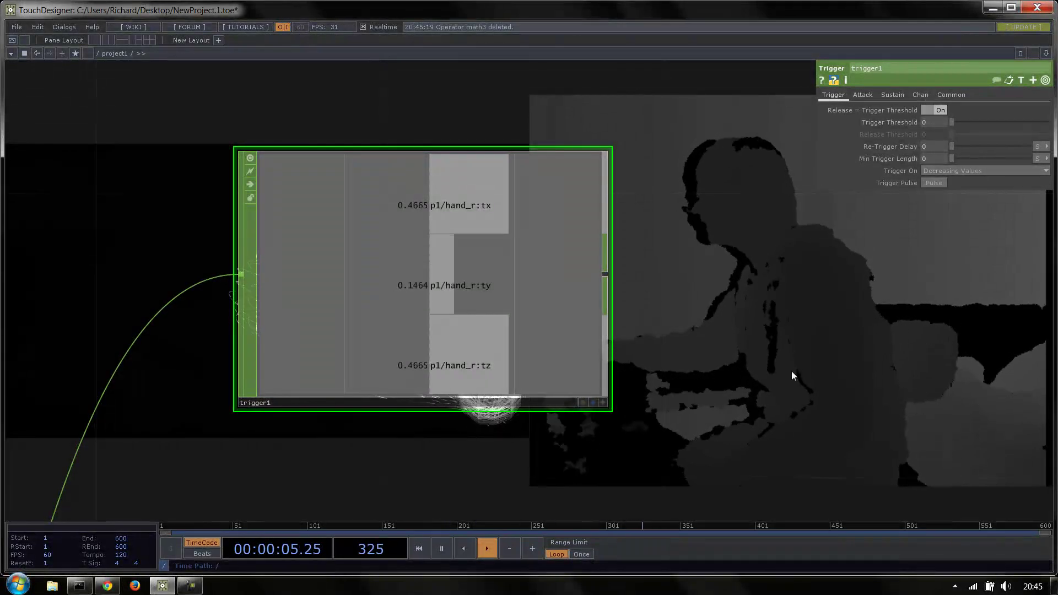
Check select1's live hand values, set trigger1's Trigger Threshold to 0.55 and review the trigger's output
scroll(653, 267, down, 5)
drag(496, 446, 494, 226)
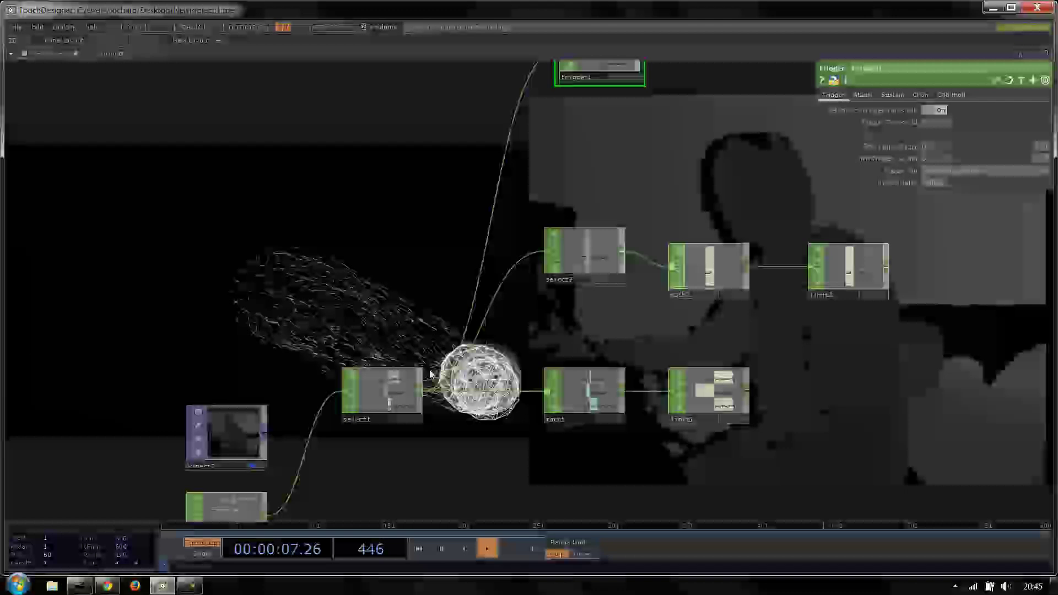
scroll(432, 375, up, 5)
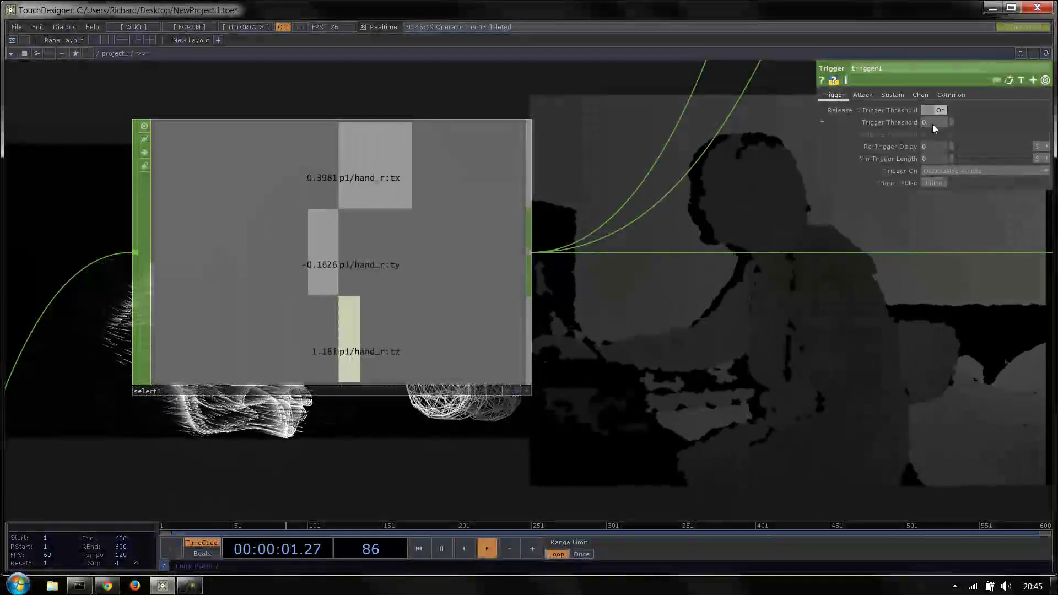
text(55)
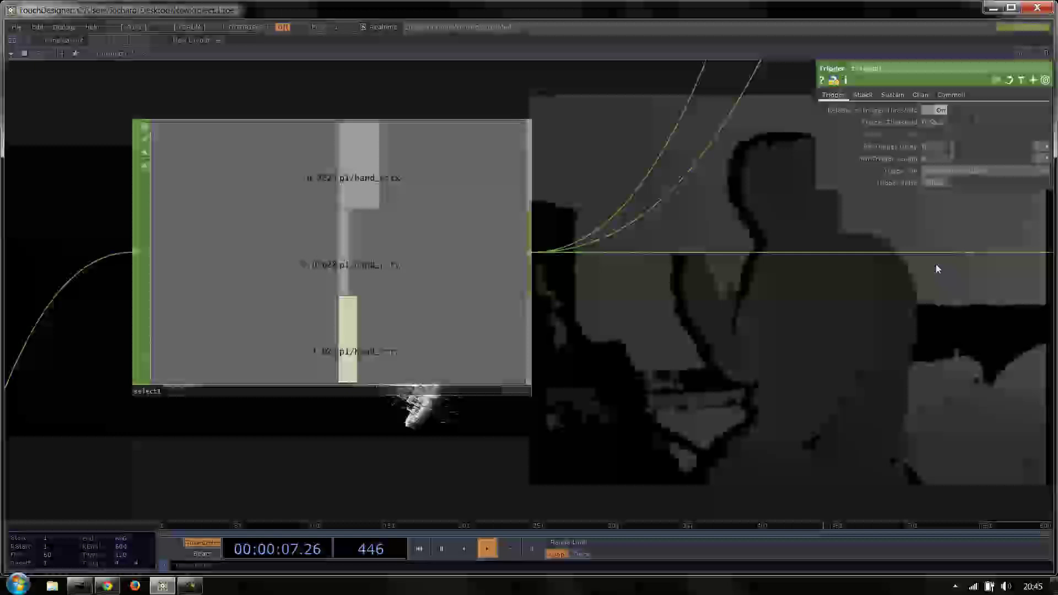
scroll(782, 351, down, 5)
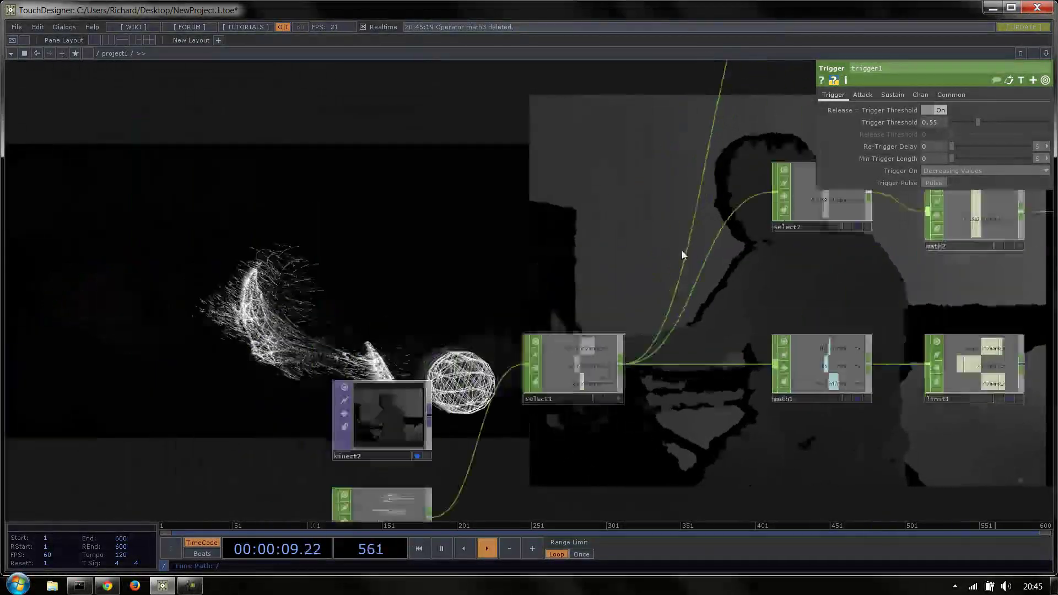
scroll(654, 307, up, 6)
scroll(654, 307, up, 2)
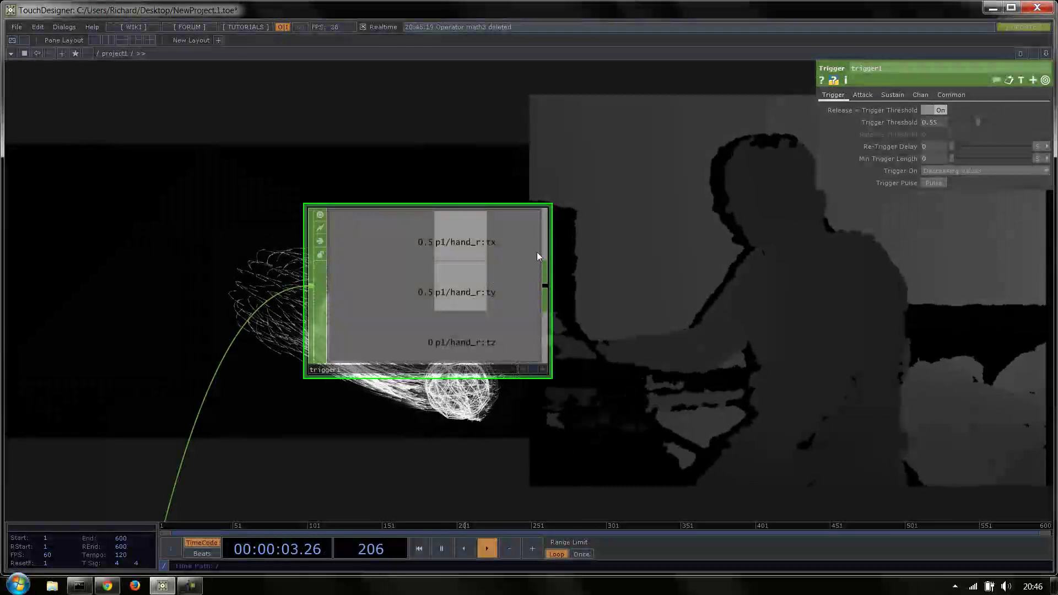
Insert a Select CHOP between select1 and trigger1, limit it to channel p1/hand_r:tz, and check trigger1
scroll(536, 251, down, 10)
scroll(438, 350, up, 3)
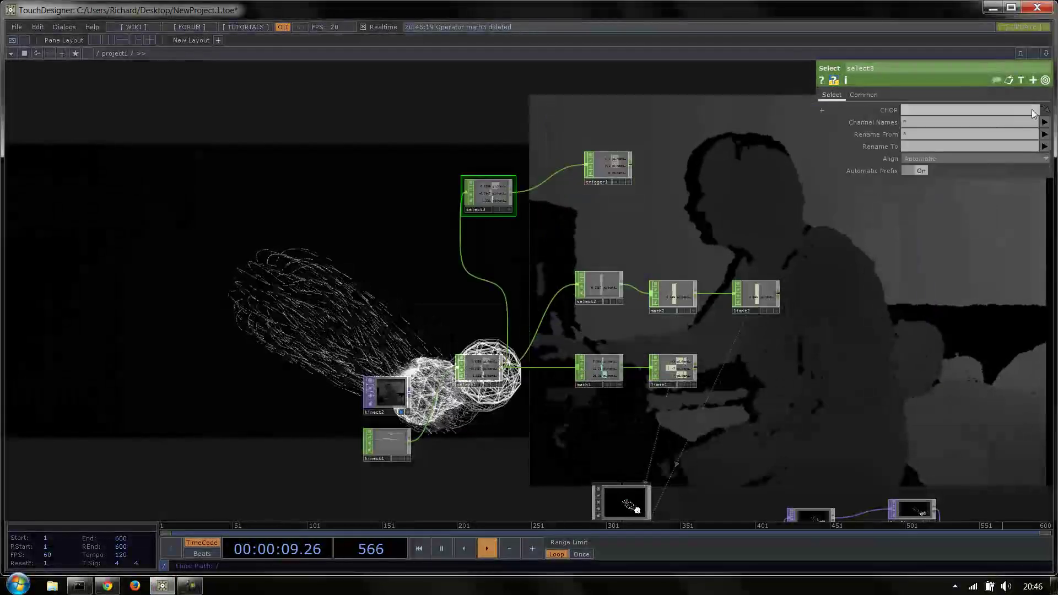
click(1044, 122)
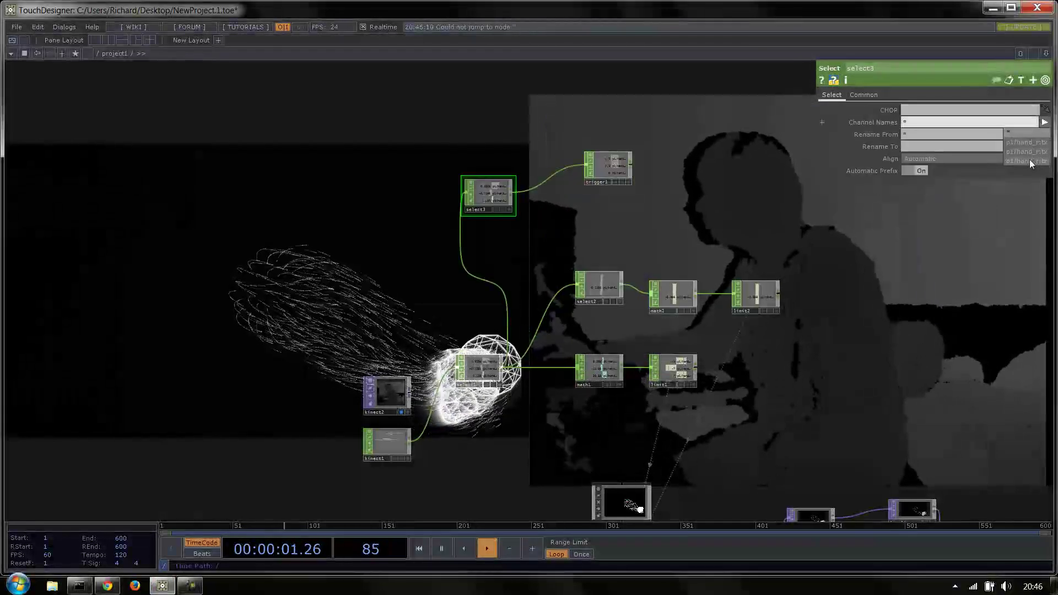
click(1029, 161)
scroll(616, 159, up, 5)
click(619, 160)
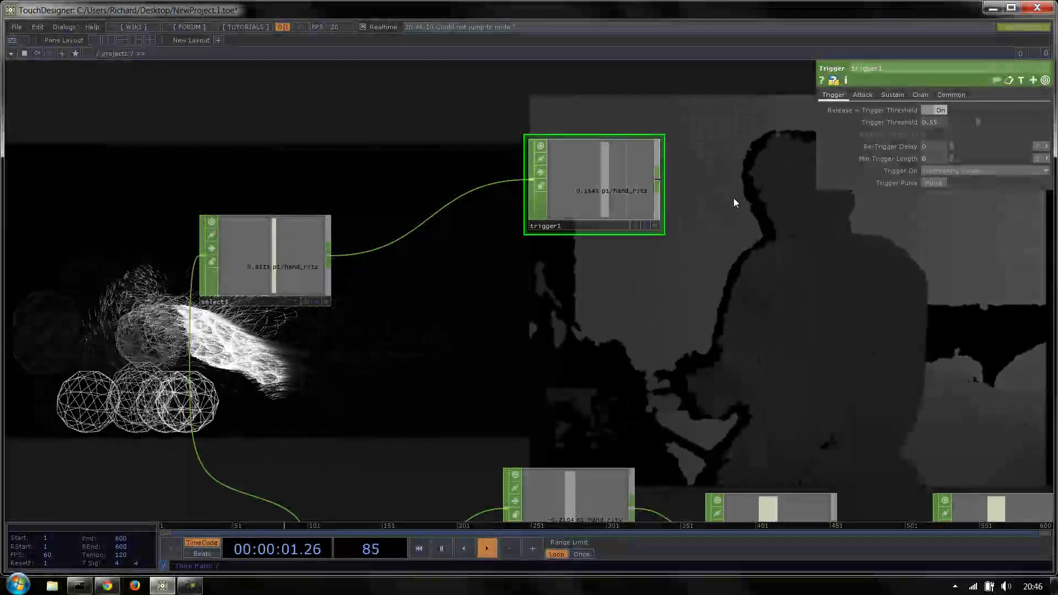
Set trigger1's Trigger Threshold to 0.65
scroll(389, 207, down, 5)
scroll(382, 355, up, 3)
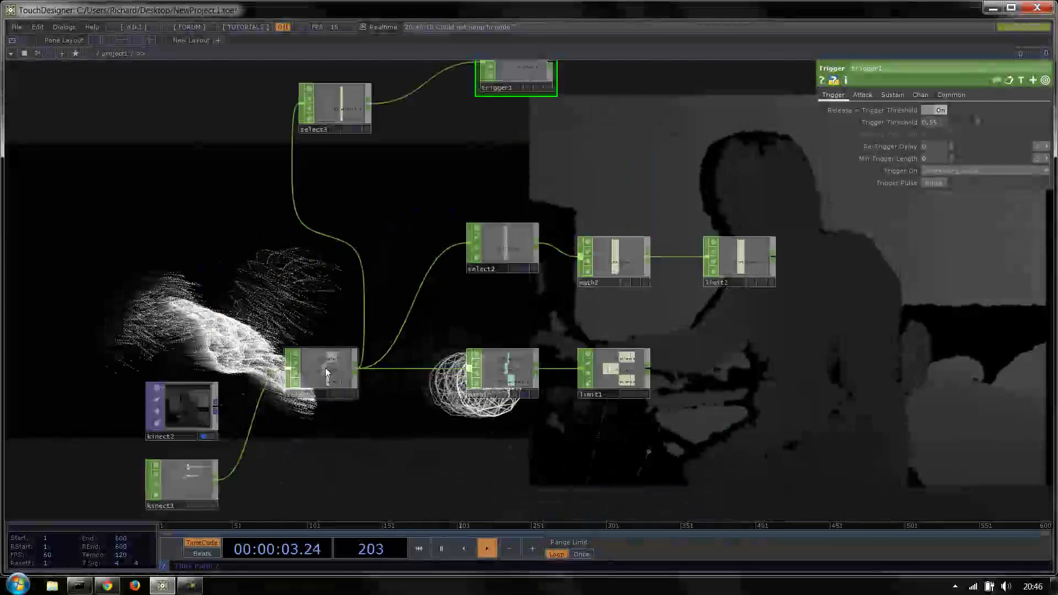
click(322, 371)
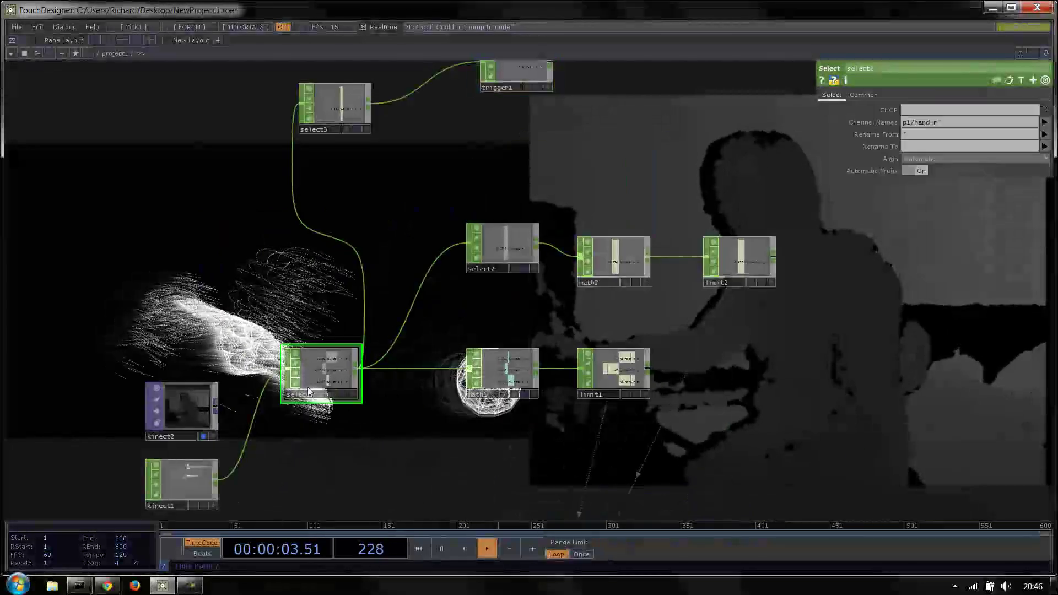
click(508, 78)
drag(615, 182, 595, 336)
text(0.65)
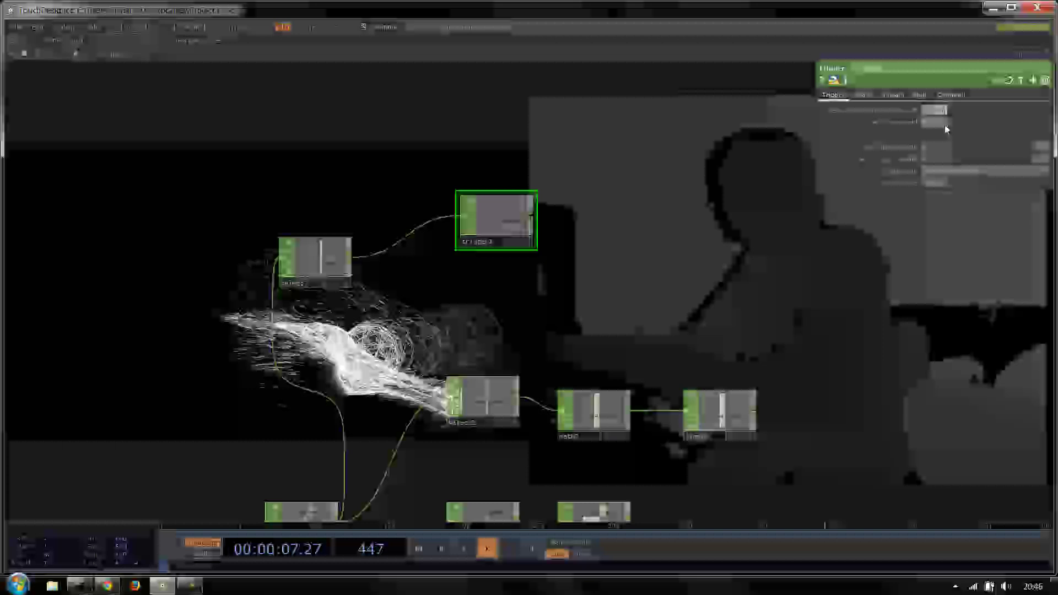
key(Return)
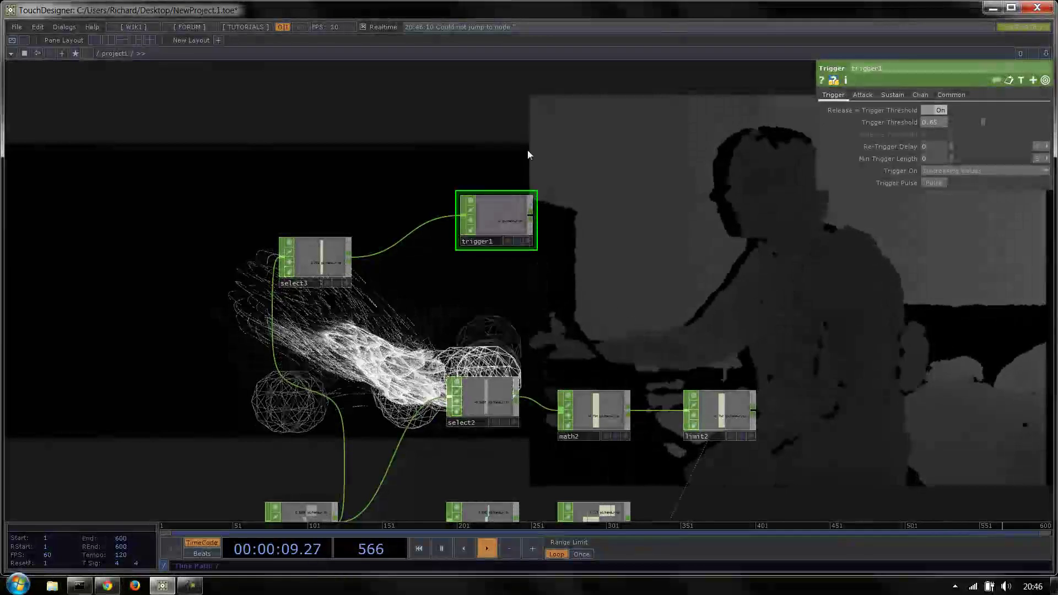
Reposition trigger1 and select3 so they sit level with a wide gap between them
scroll(532, 137, up, 3)
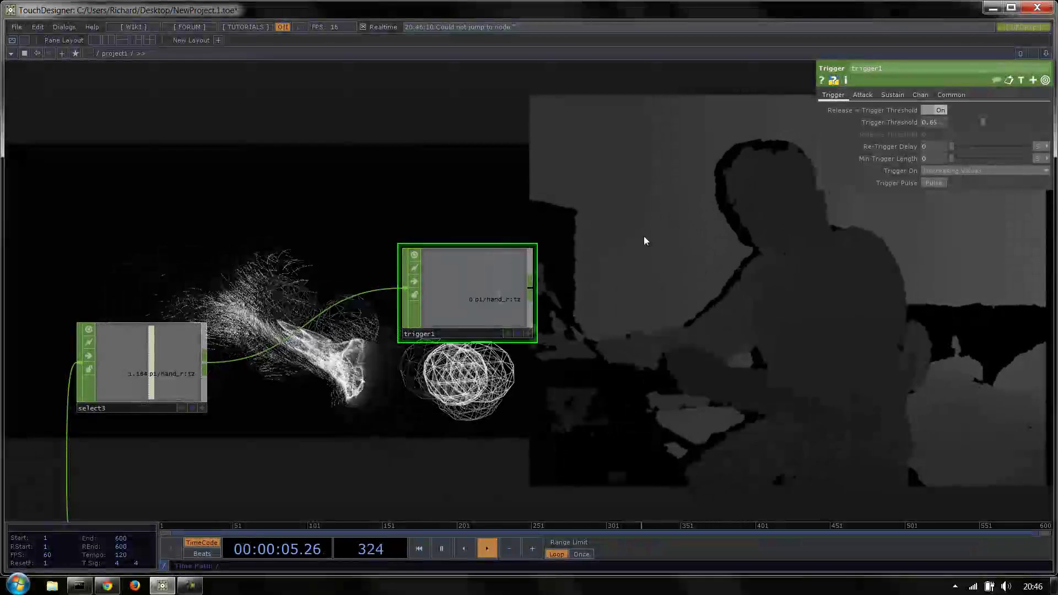
drag(617, 258, 630, 226)
drag(501, 243, 602, 141)
drag(169, 322, 220, 147)
drag(531, 284, 428, 333)
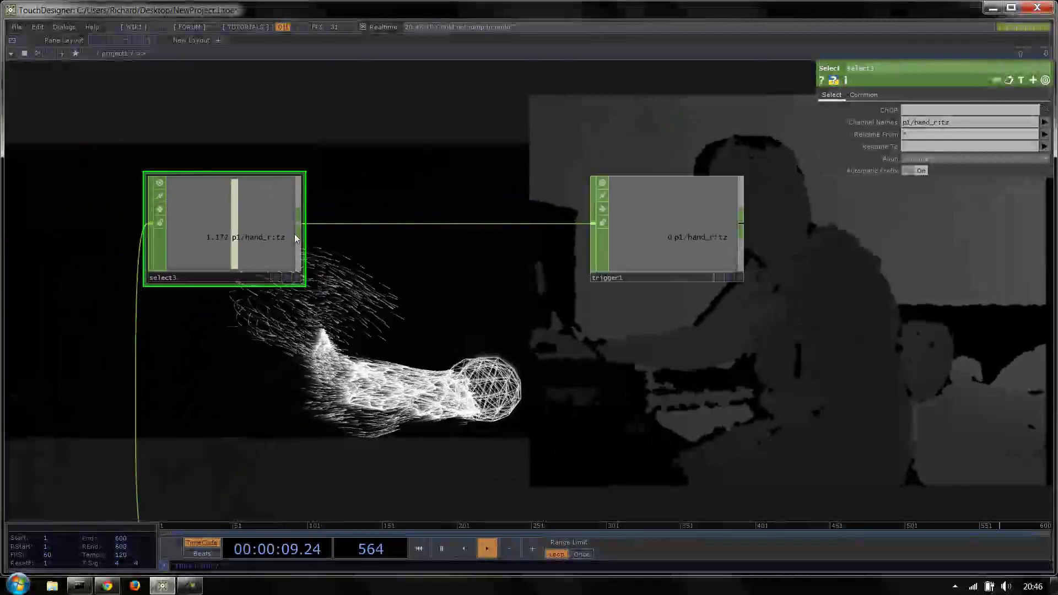
key(Tab)
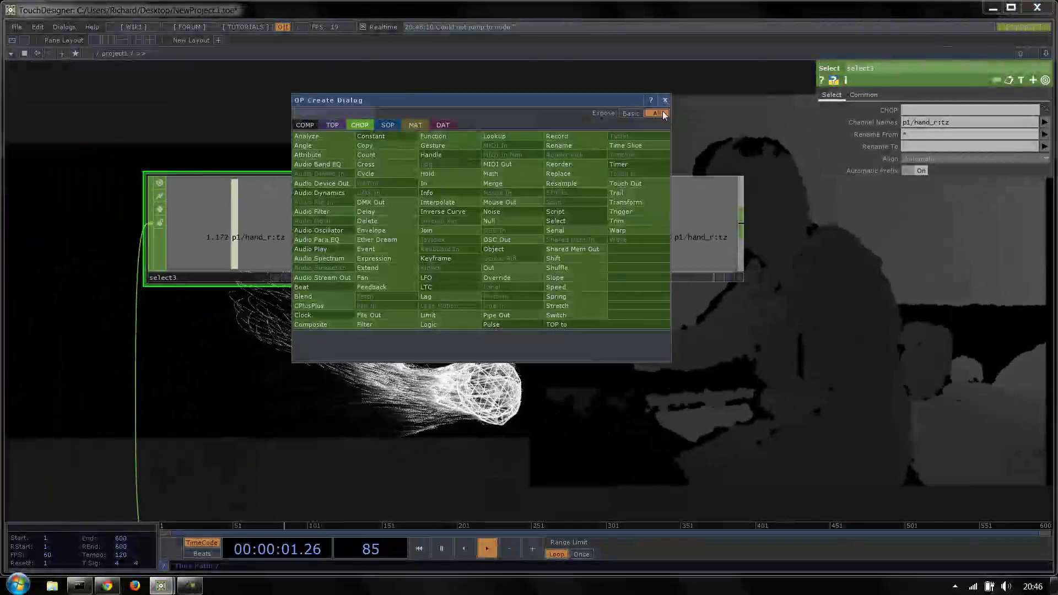
key(Escape)
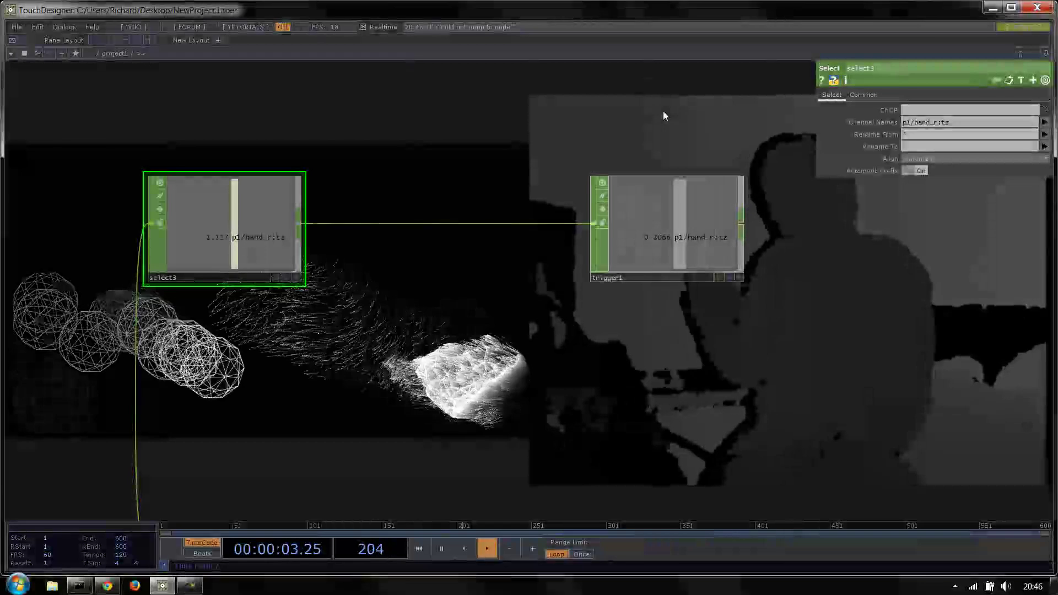
click(668, 198)
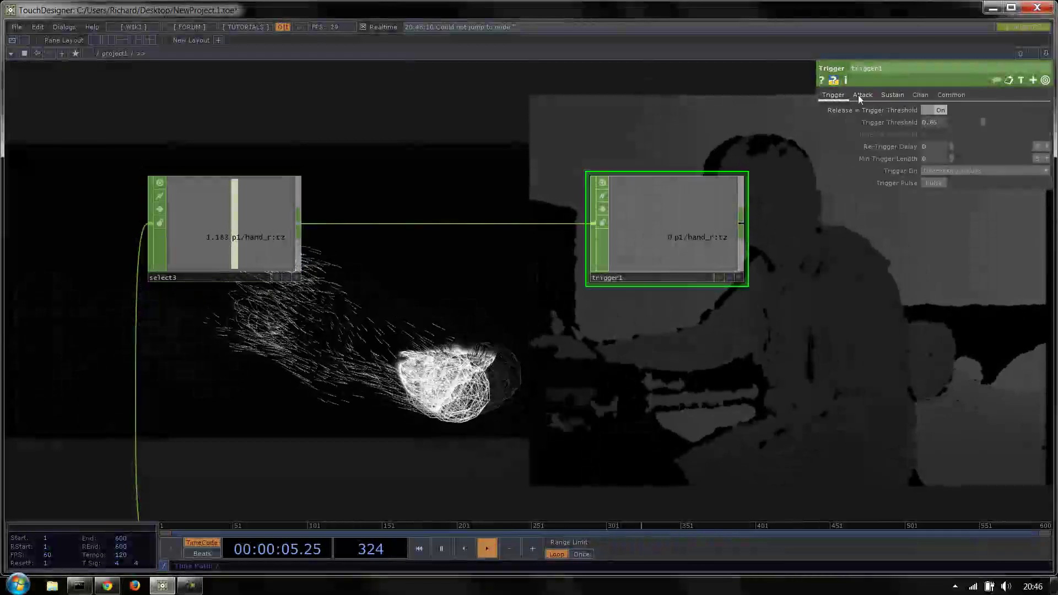
click(236, 216)
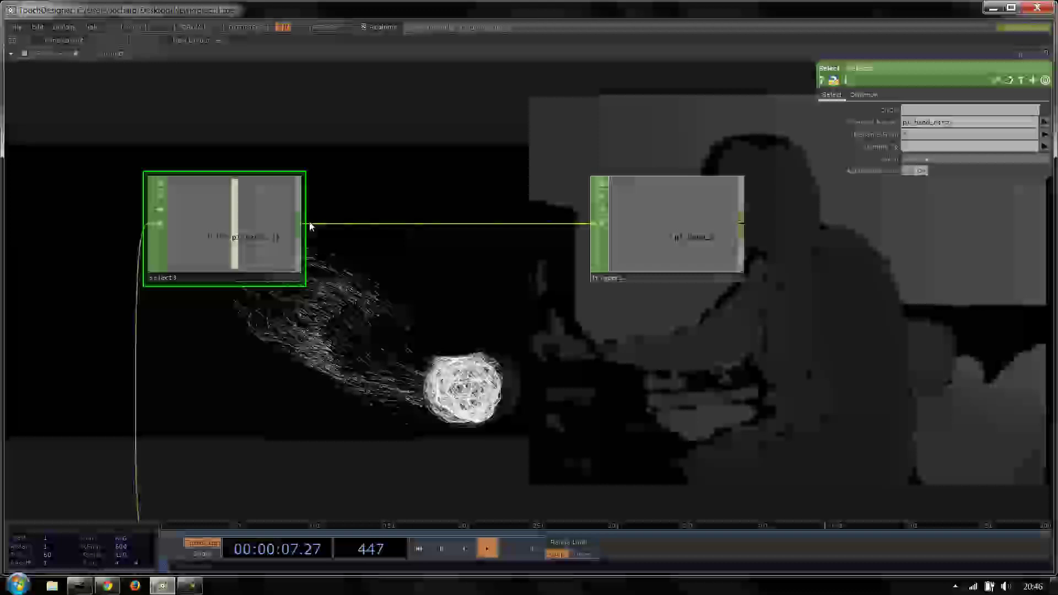
Add a Math CHOP fed by select3 and position it well above trigger1
click(301, 223)
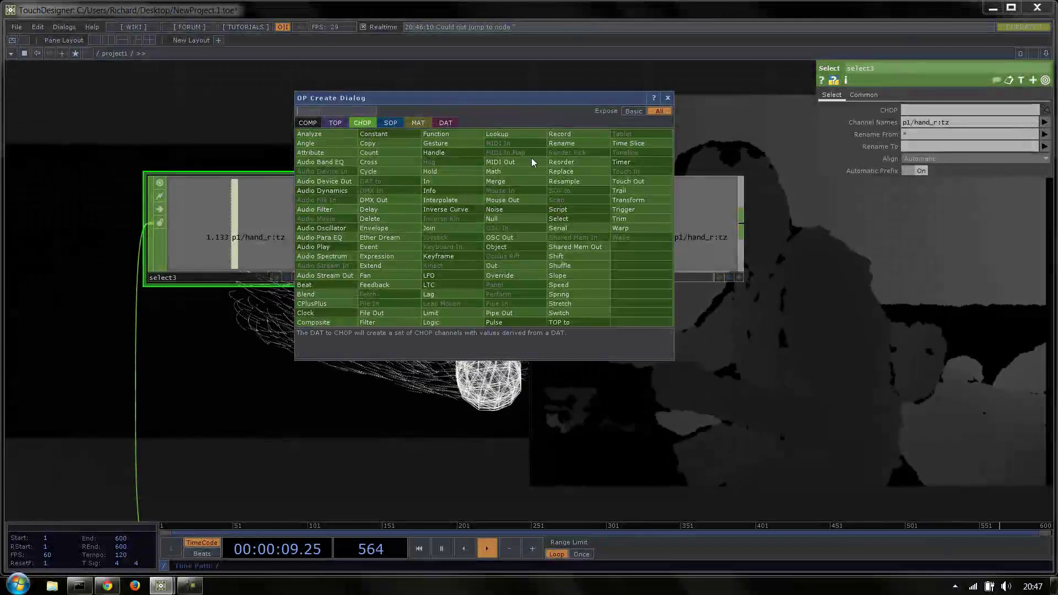
text(m)
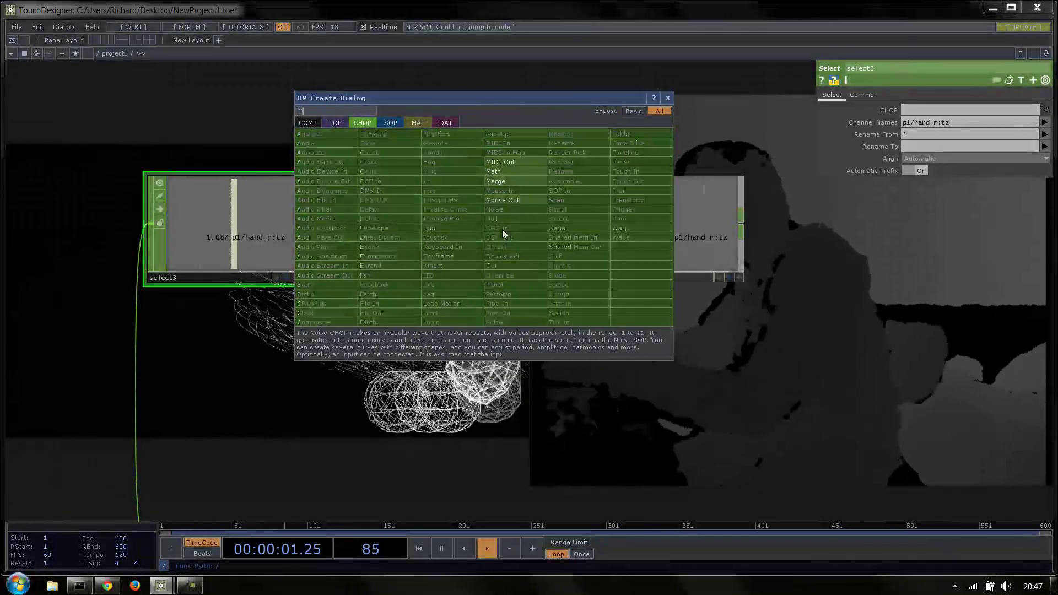
click(503, 175)
scroll(498, 176, down, 2)
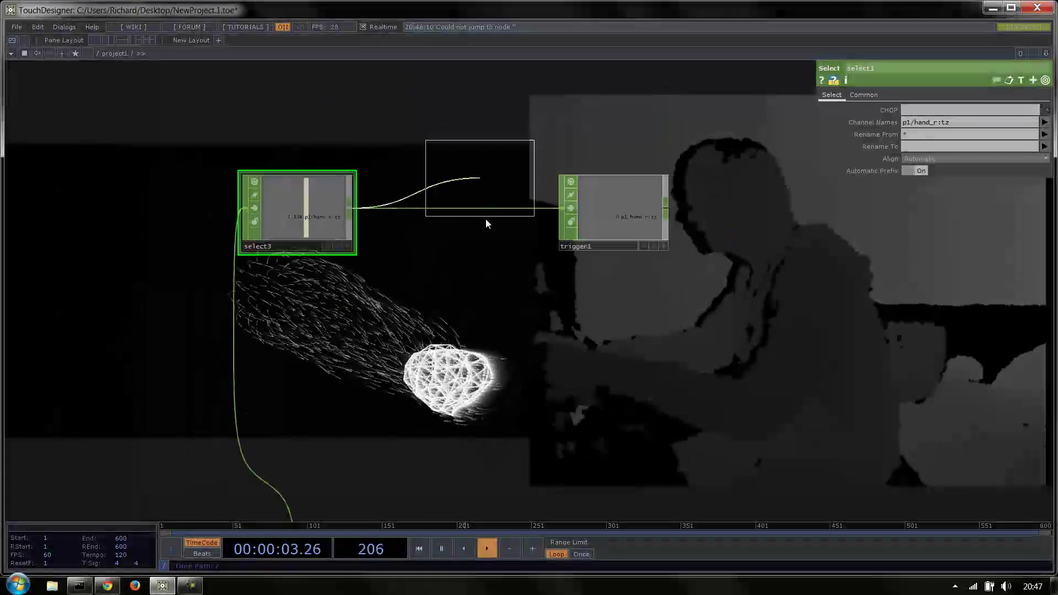
click(609, 95)
scroll(726, 178, down, 5)
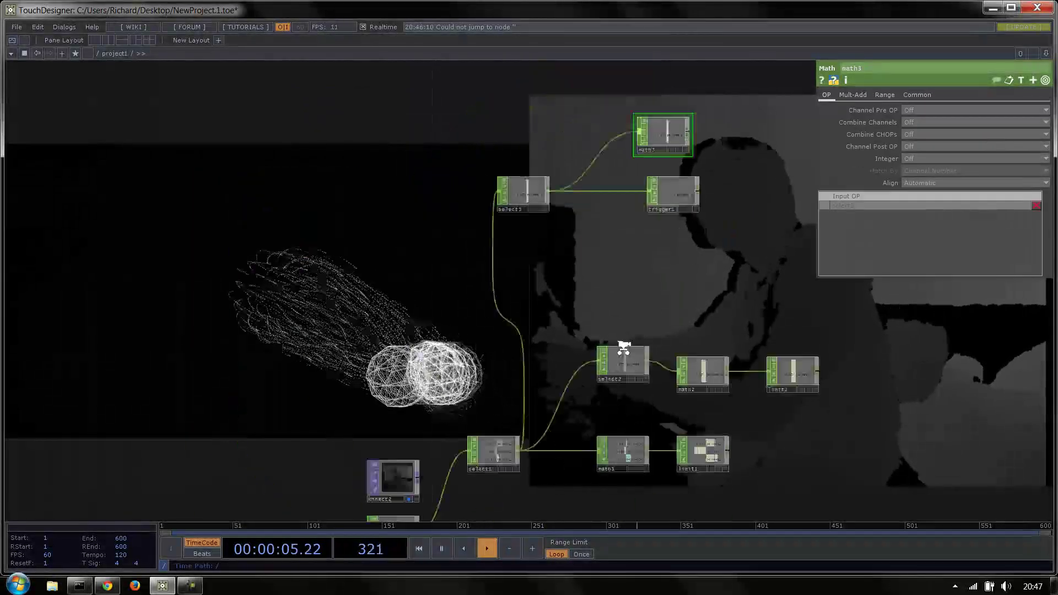
scroll(739, 148, up, 5)
drag(558, 368, 595, 232)
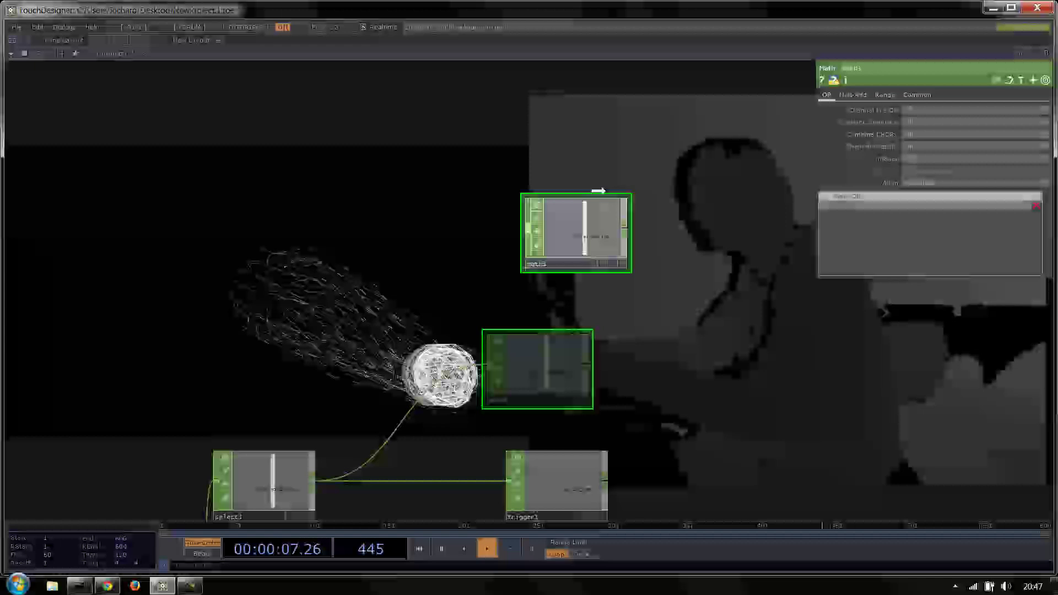
scroll(678, 207, up, 3)
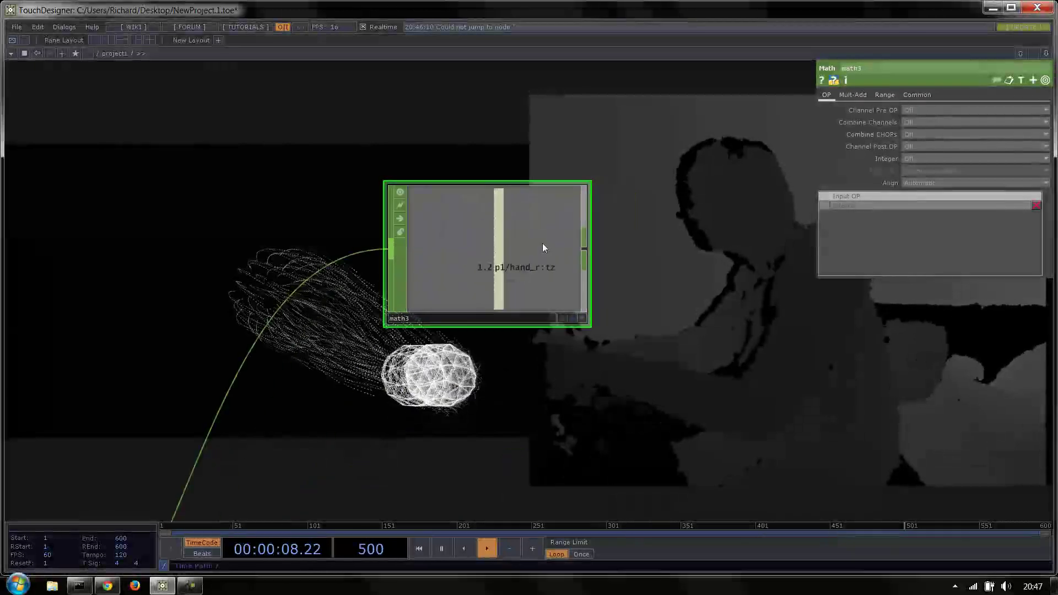
Set math3's From Range to 1 and 0.5
click(892, 97)
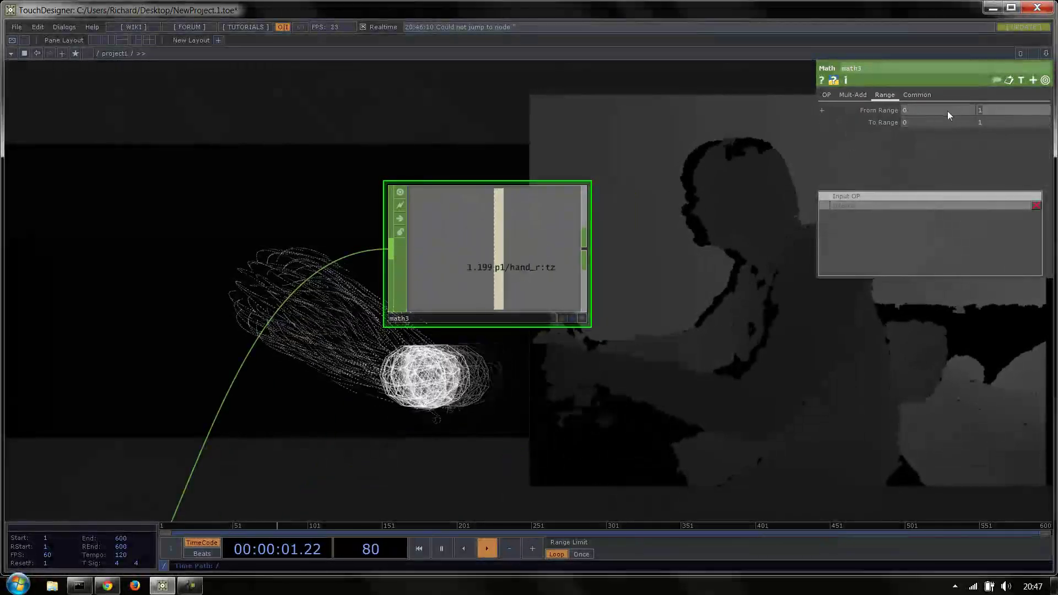
click(940, 113)
text(1)
click(992, 113)
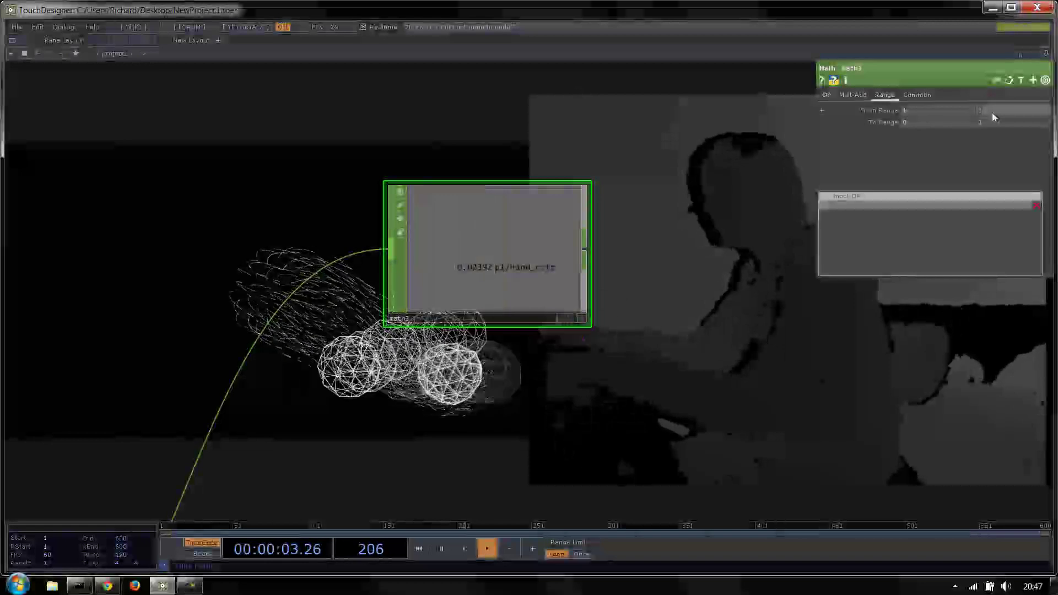
text(0.5)
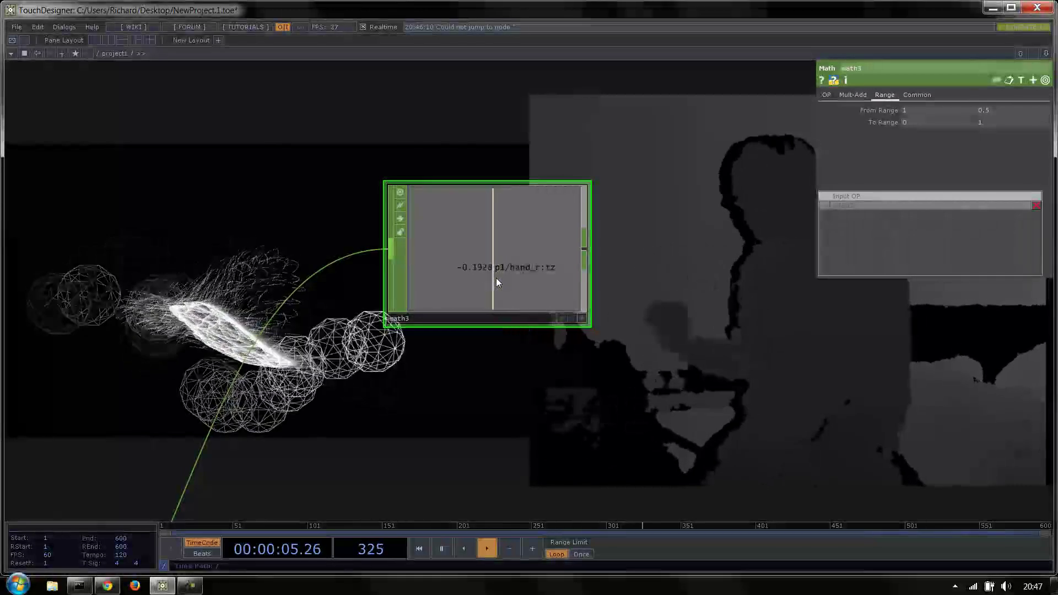
Set math3's Integer option to Round and check its output
click(828, 96)
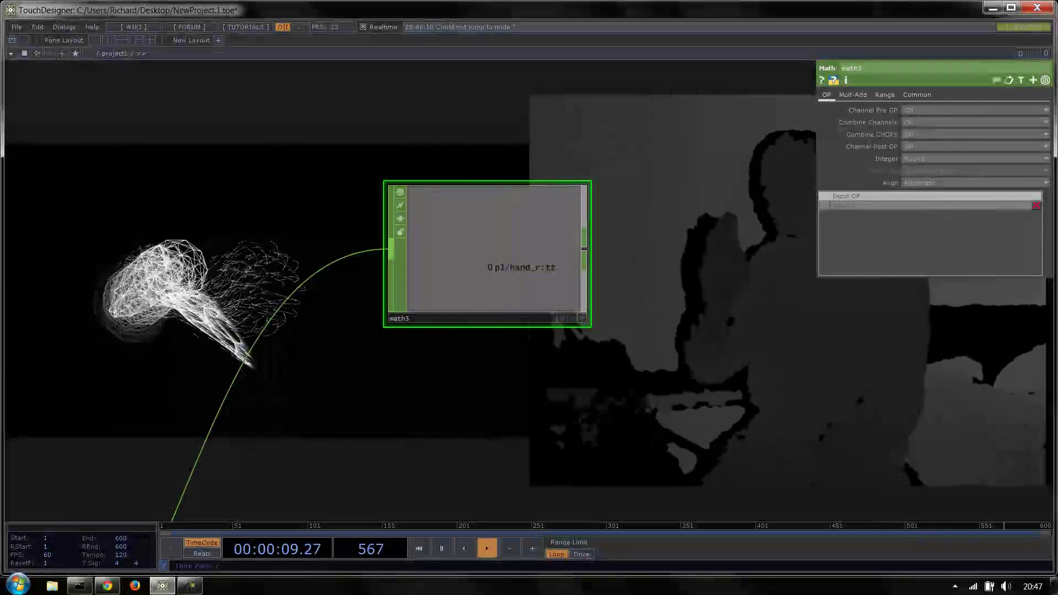
scroll(522, 248, down, 3)
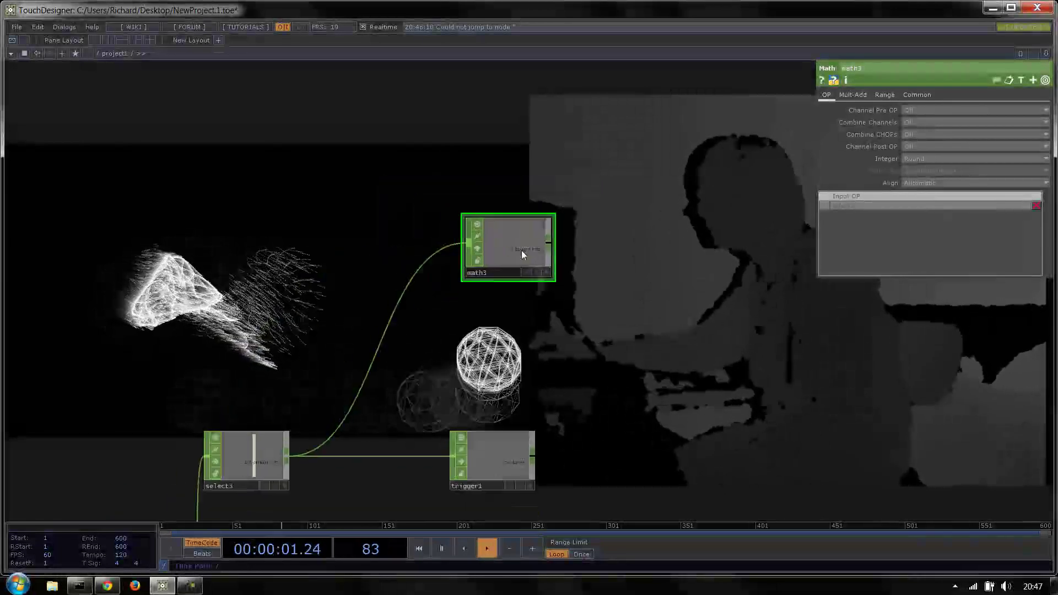
scroll(508, 305, up, 3)
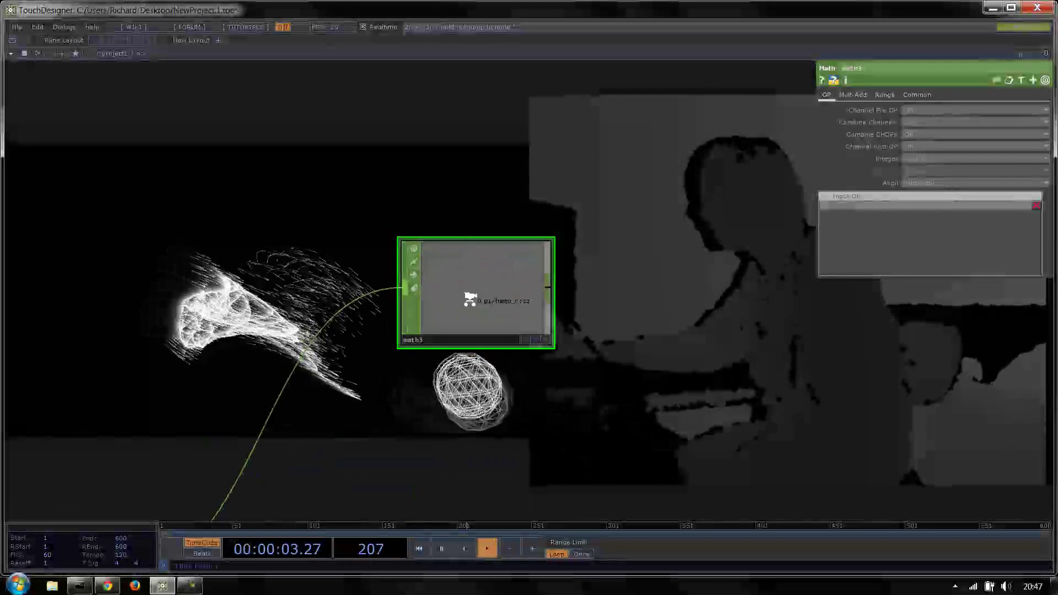
scroll(469, 299, down, 2)
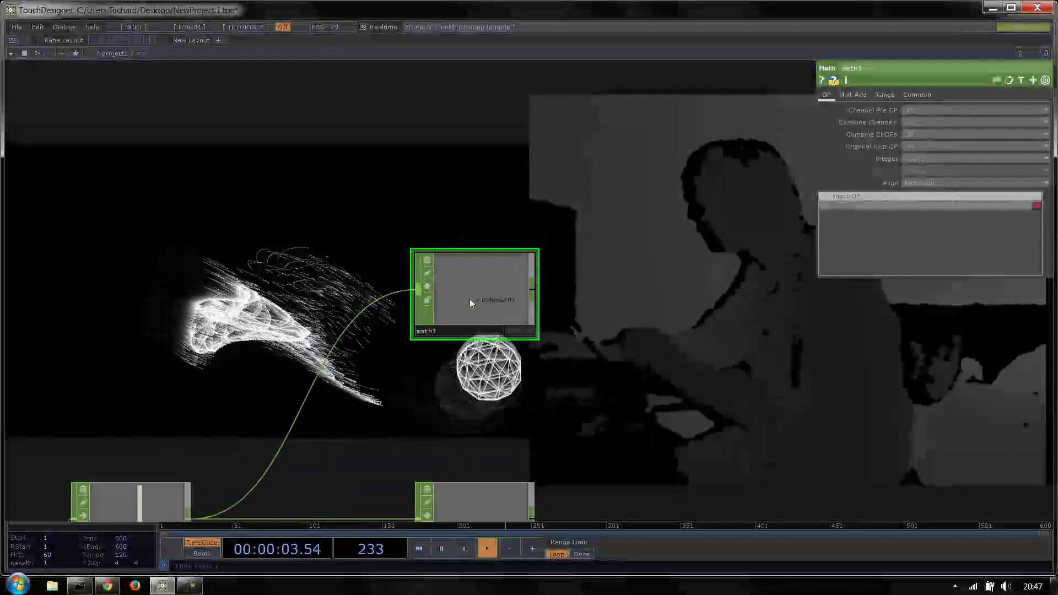
Branch an Expression CHOP off select3 and place it above math3
right_click(190, 513)
click(260, 455)
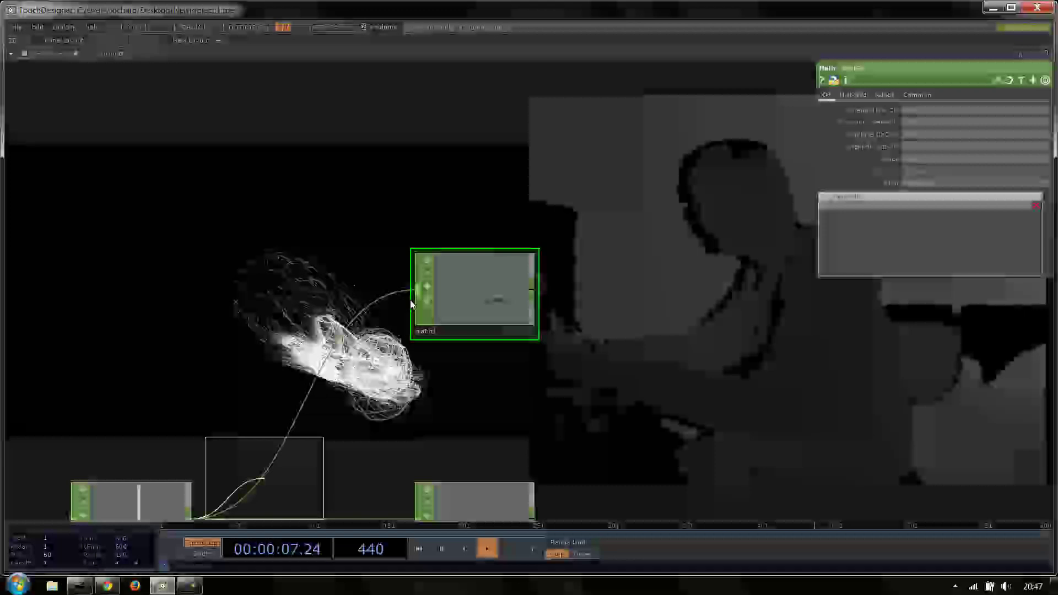
click(470, 132)
scroll(469, 135, up, 2)
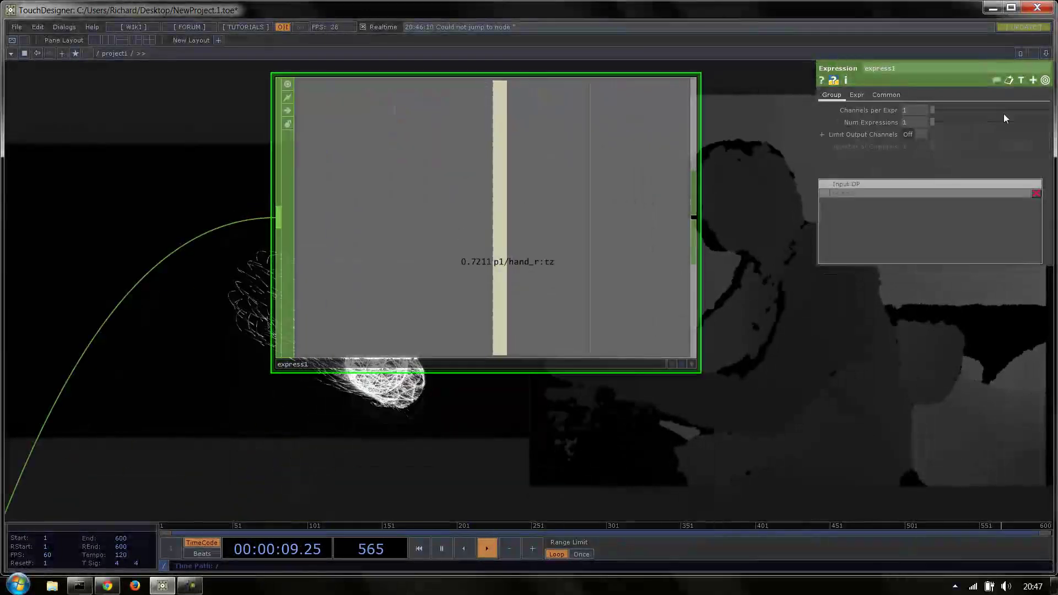
Replace express1's first expression with ifs($V<0.6,1,0)
click(858, 97)
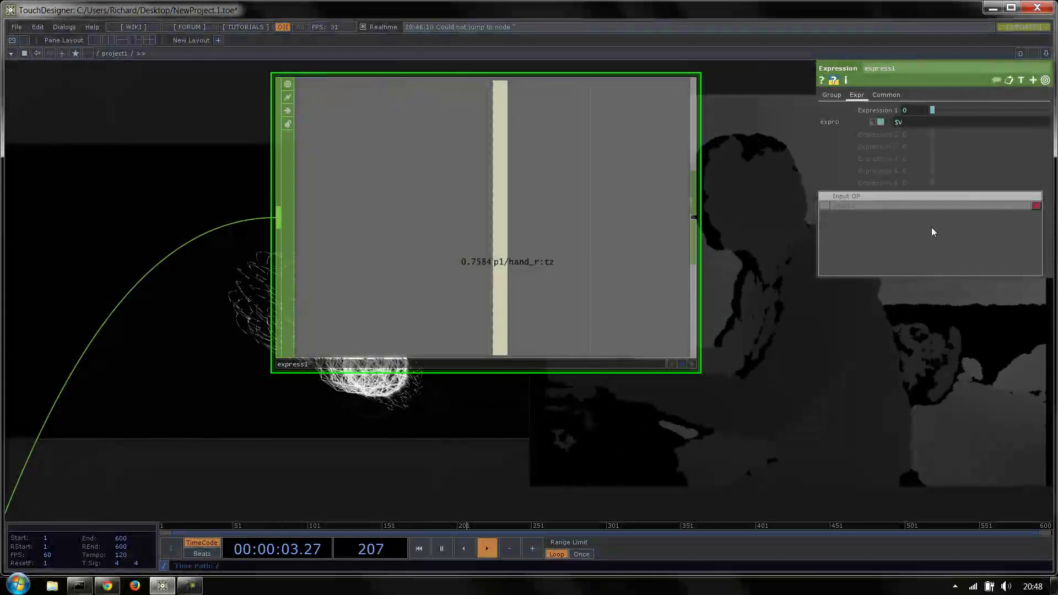
text(fs($V)
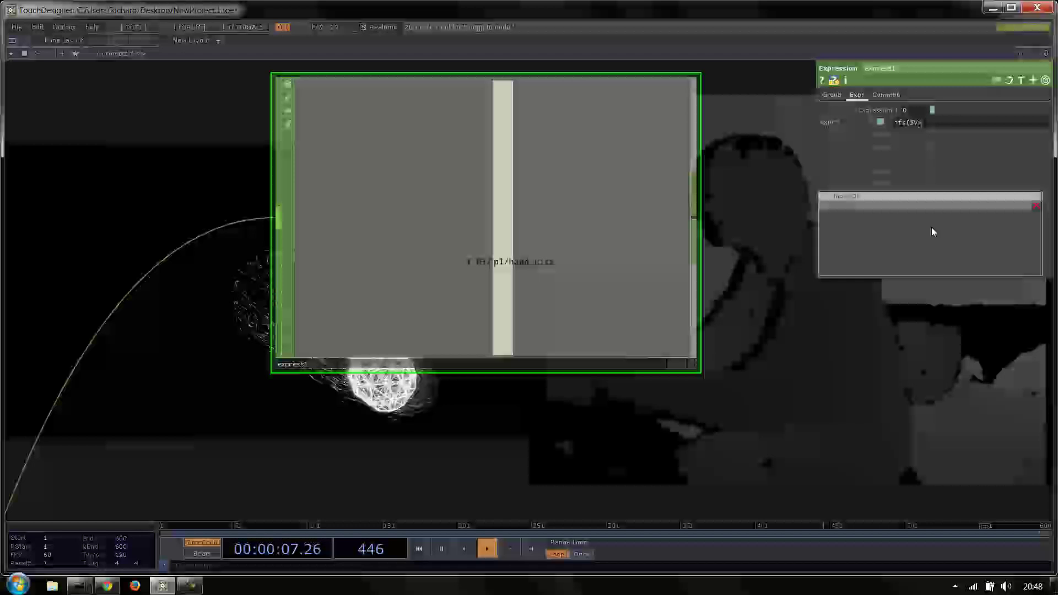
text(<0.)
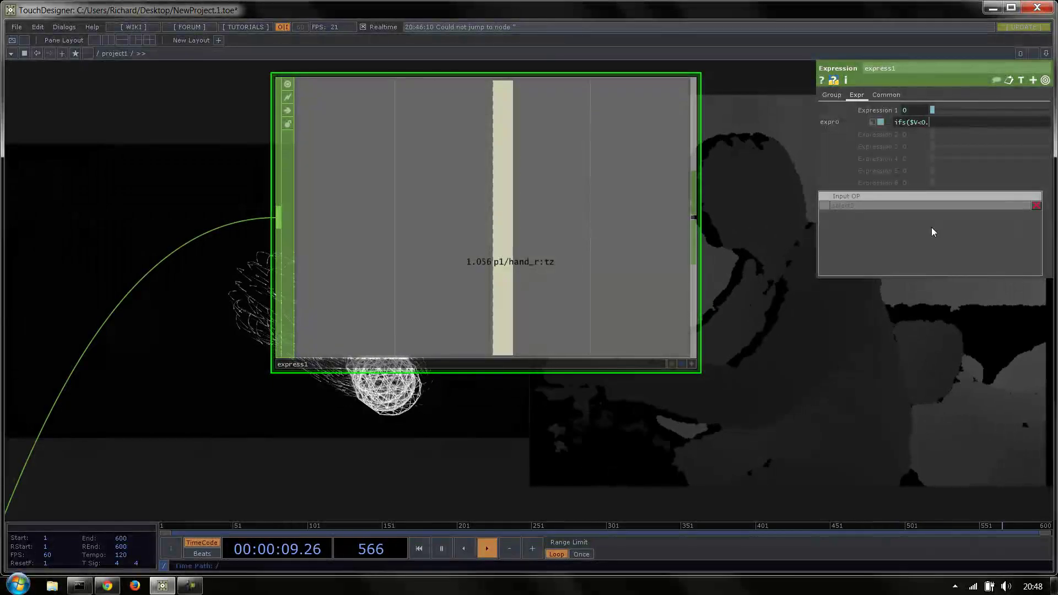
text(6,1,1)
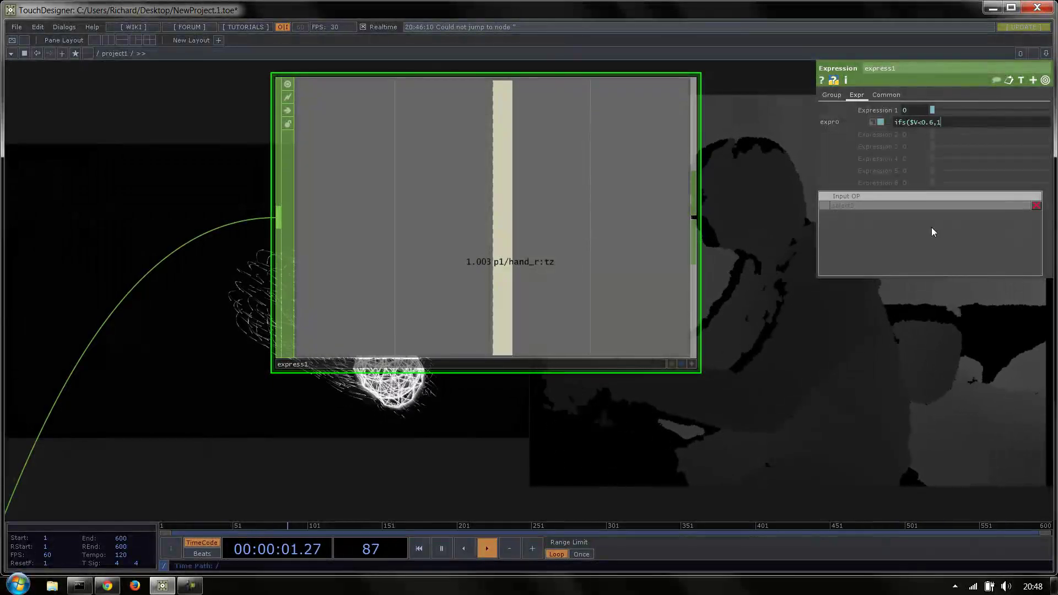
text(0))
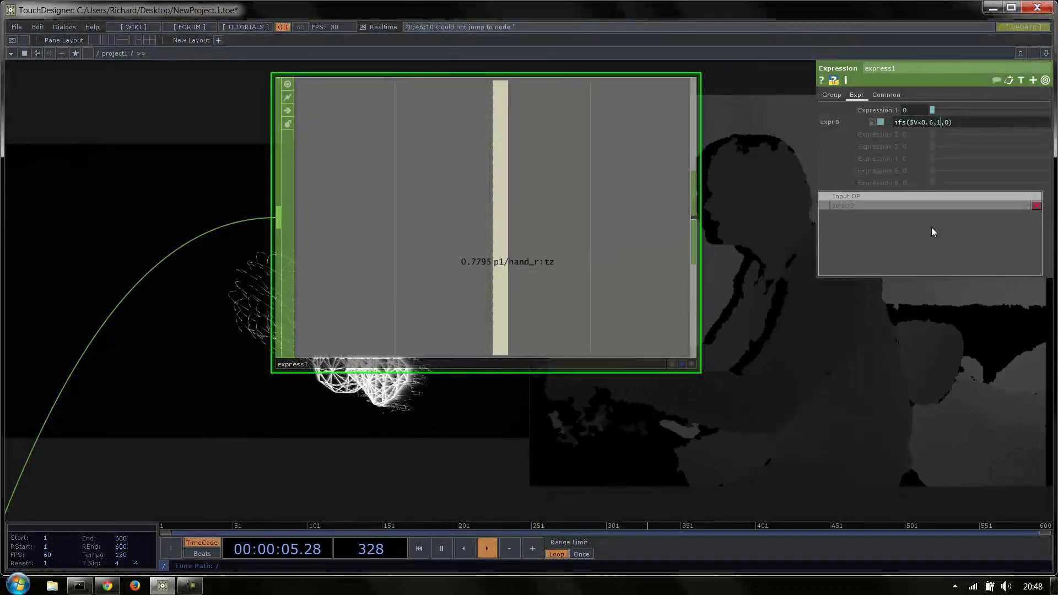
Extend express1's condition so the expression reads ifs($V<0.6&&$V>0.5,1,0), and check the output beside math3
key(Left)
key(Left)
key(Left)
key(Left)
key(Left)
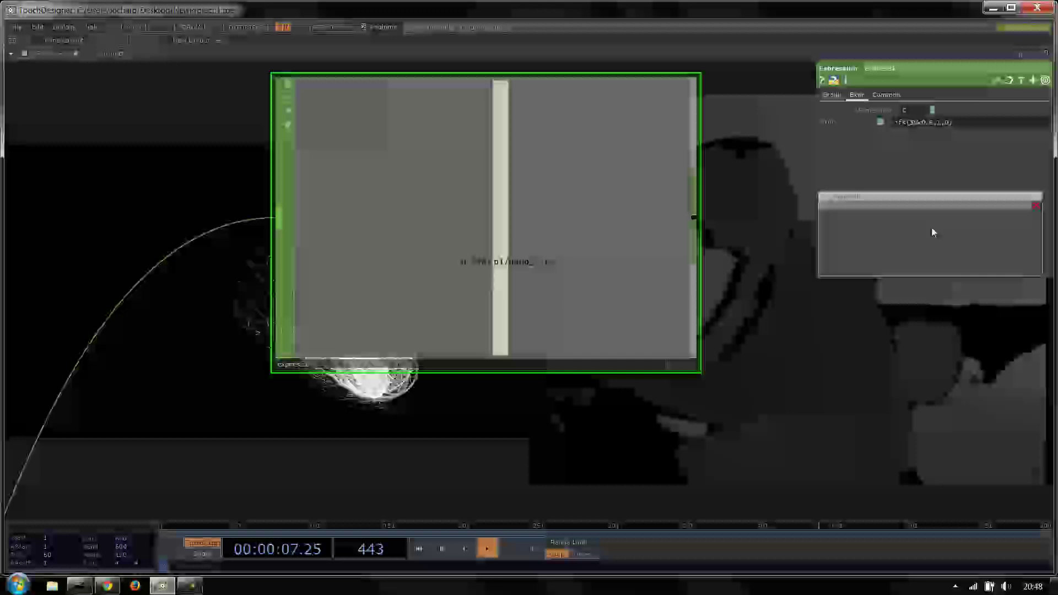
text(&&)
text($V>)
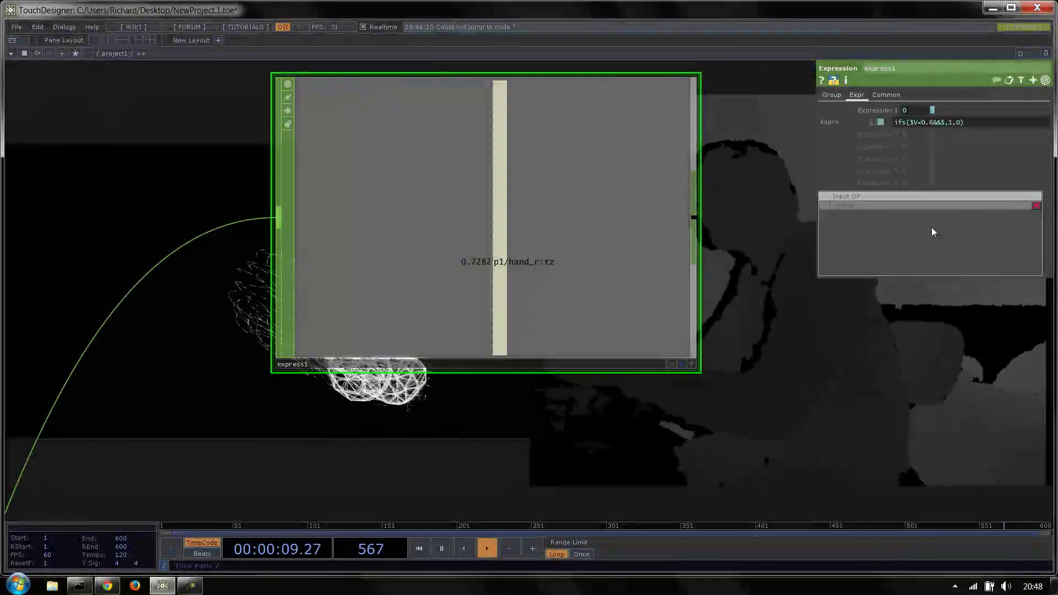
text(0.)
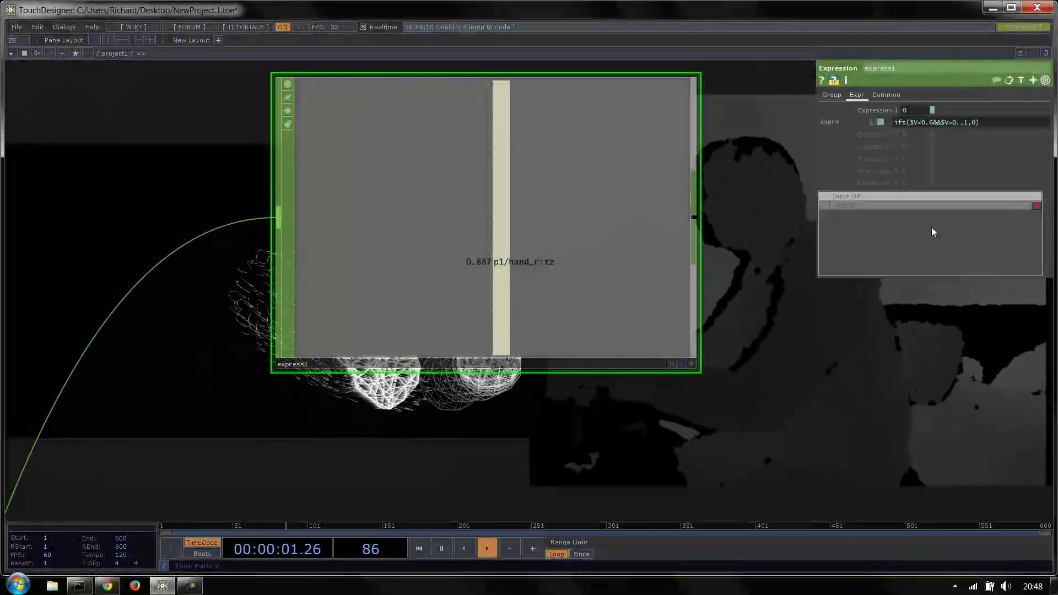
text(5)
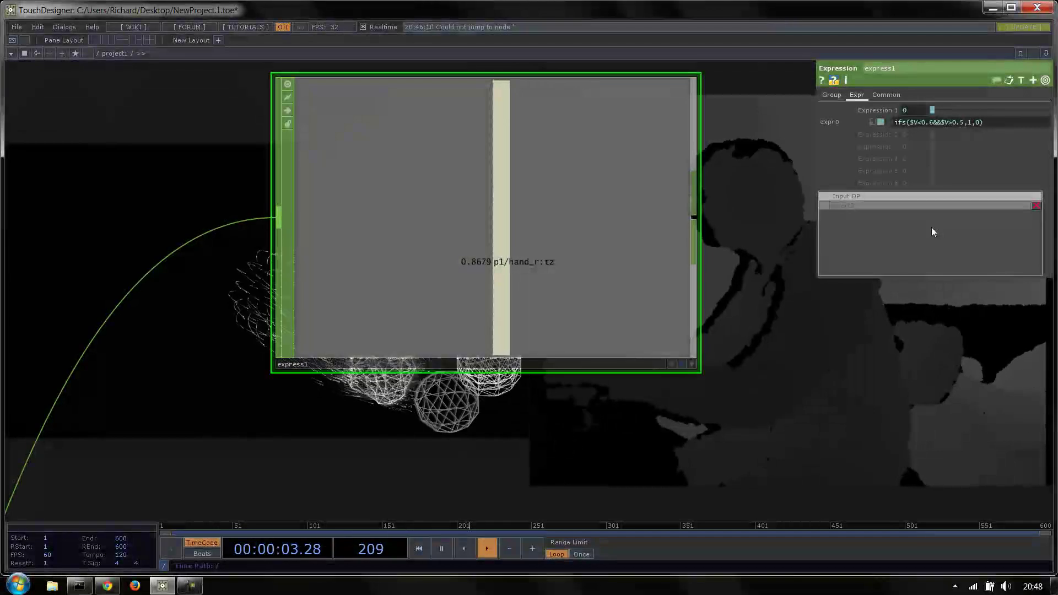
scroll(550, 190, down, 8)
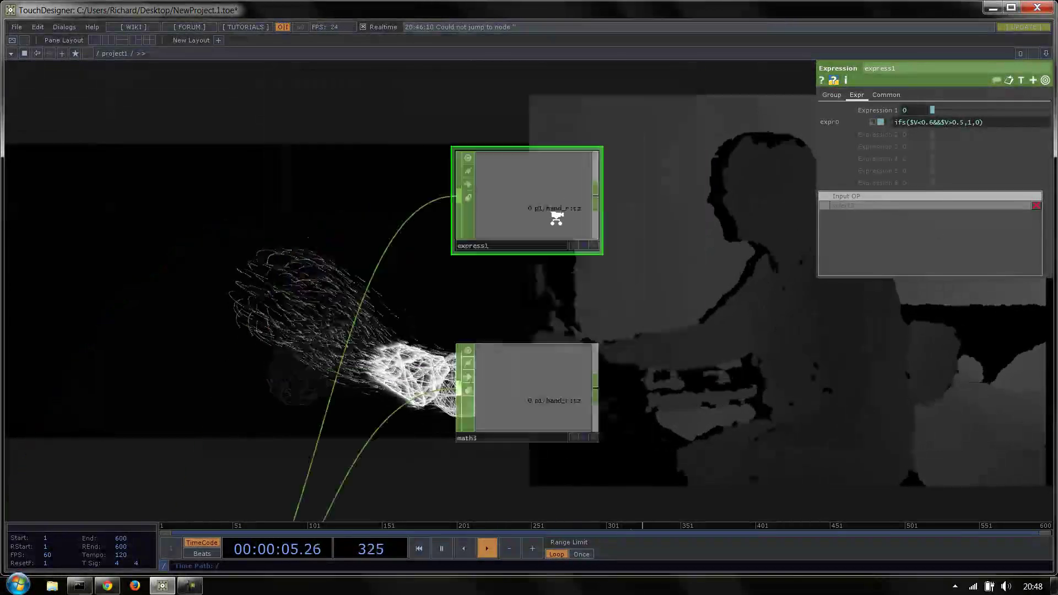
scroll(451, 336, up, 3)
scroll(603, 227, up, 4)
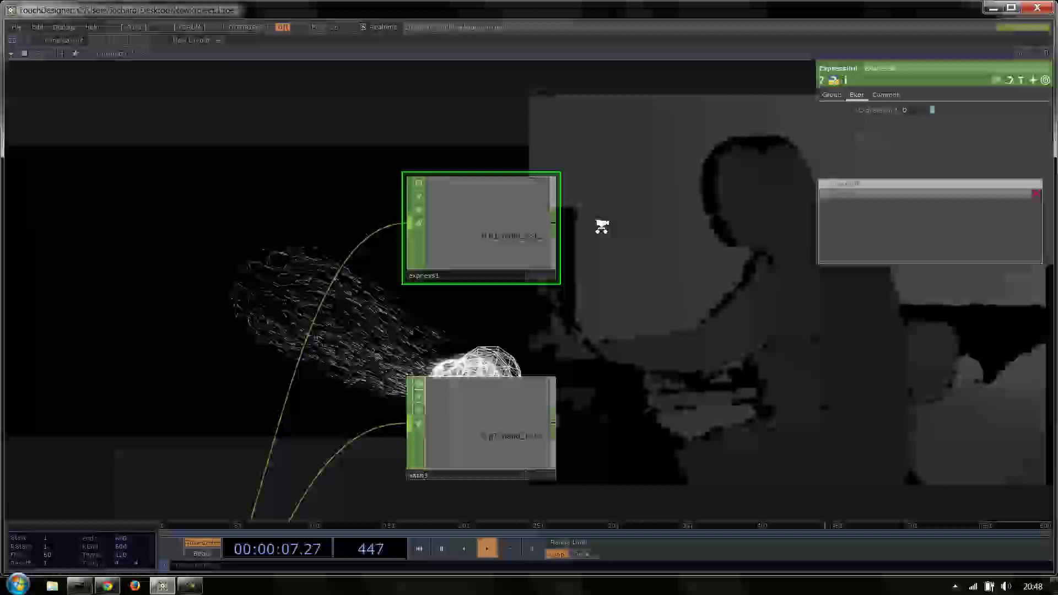